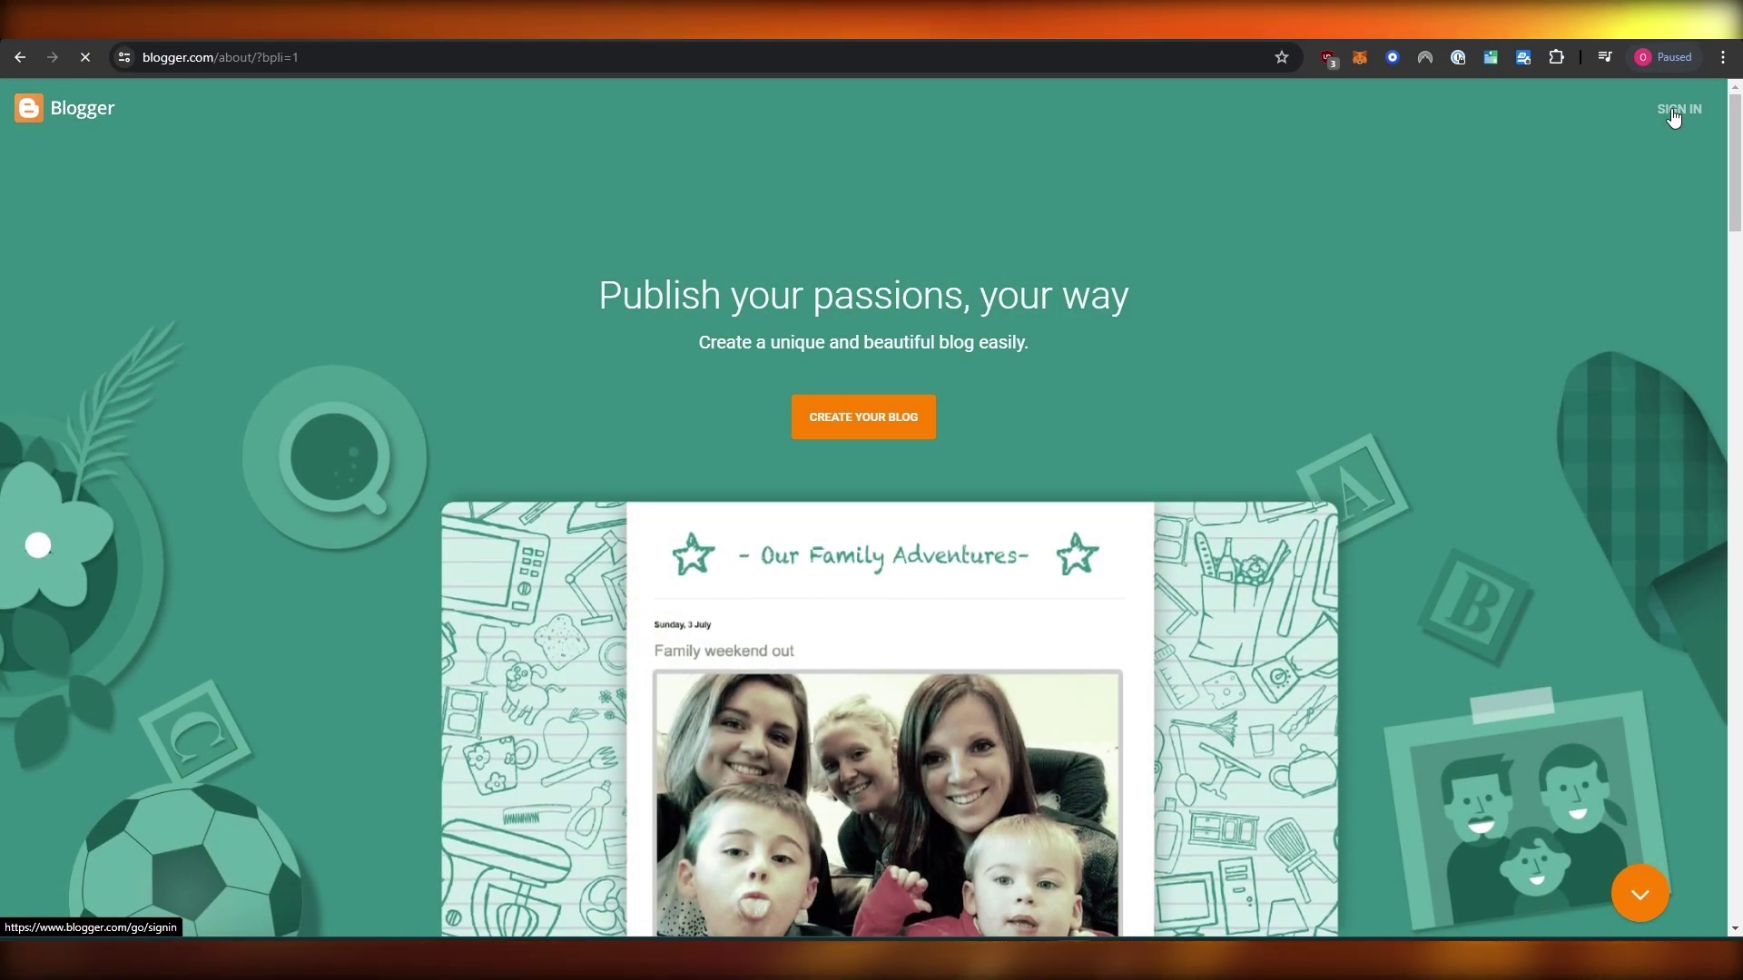
- Go to the Blogger sign-in and scroll through the landing page
{"action": "left_click", "coordinate": [1674, 111]}
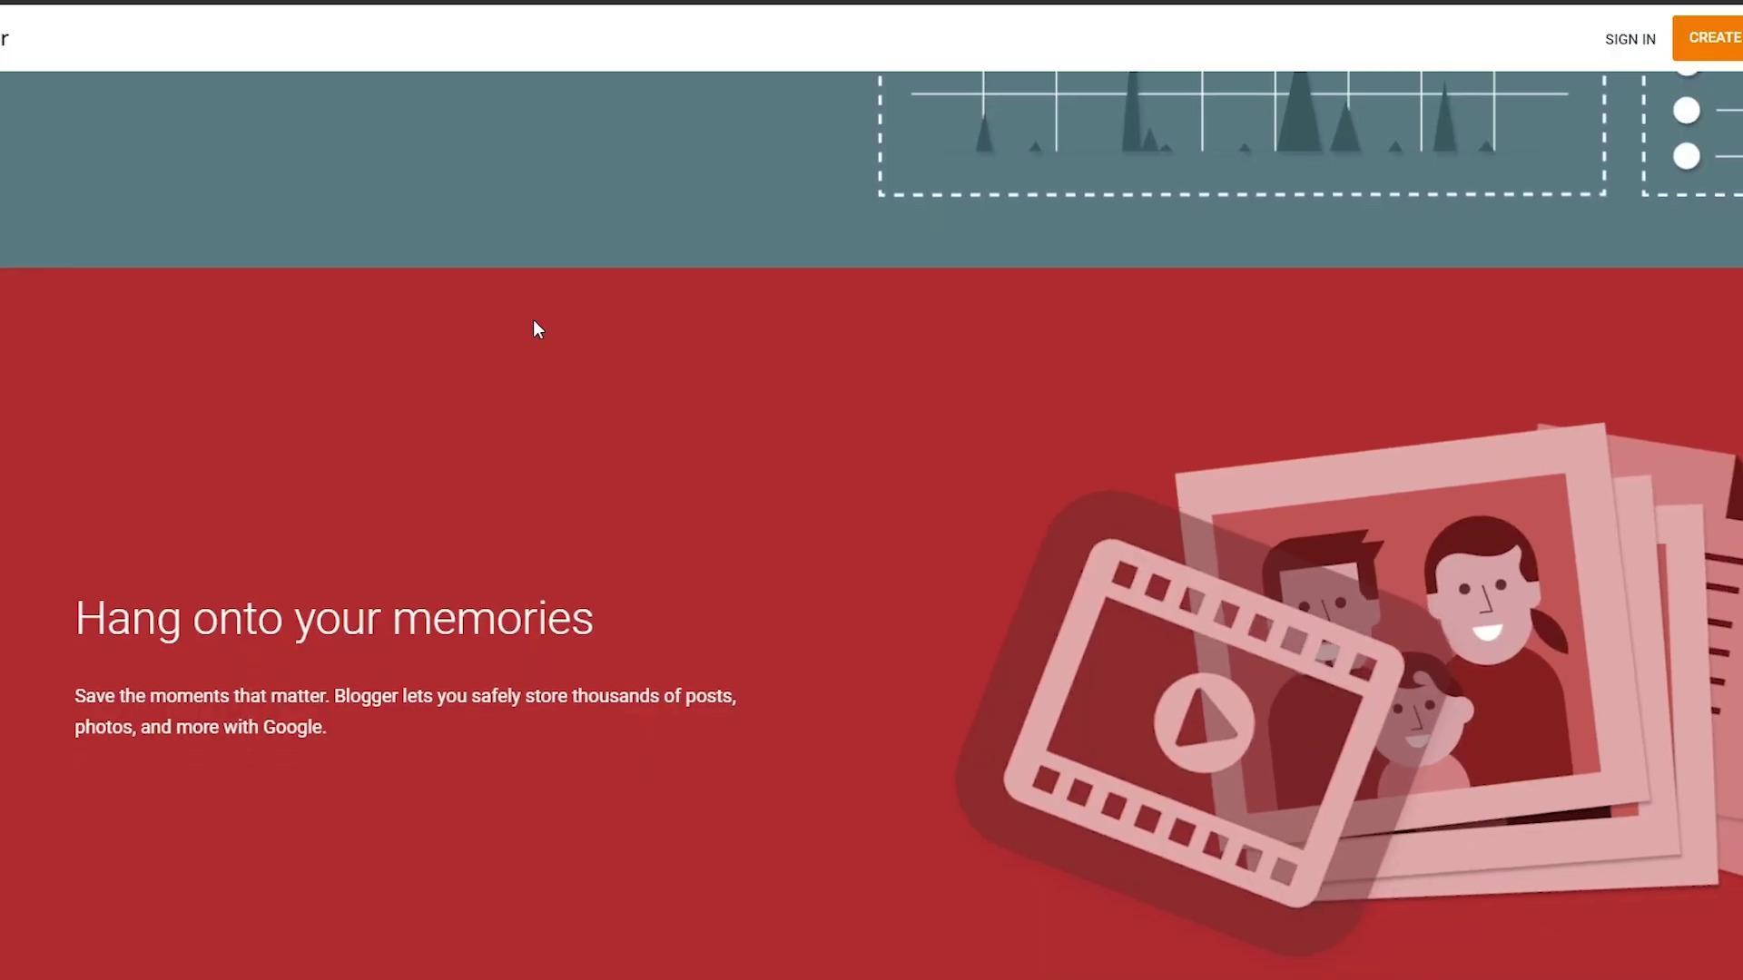
{"action": "scroll", "coordinate": [532, 327], "scroll_direction": "down", "scroll_amount": 5}
{"action": "scroll", "coordinate": [532, 326], "scroll_direction": "down", "scroll_amount": 5}
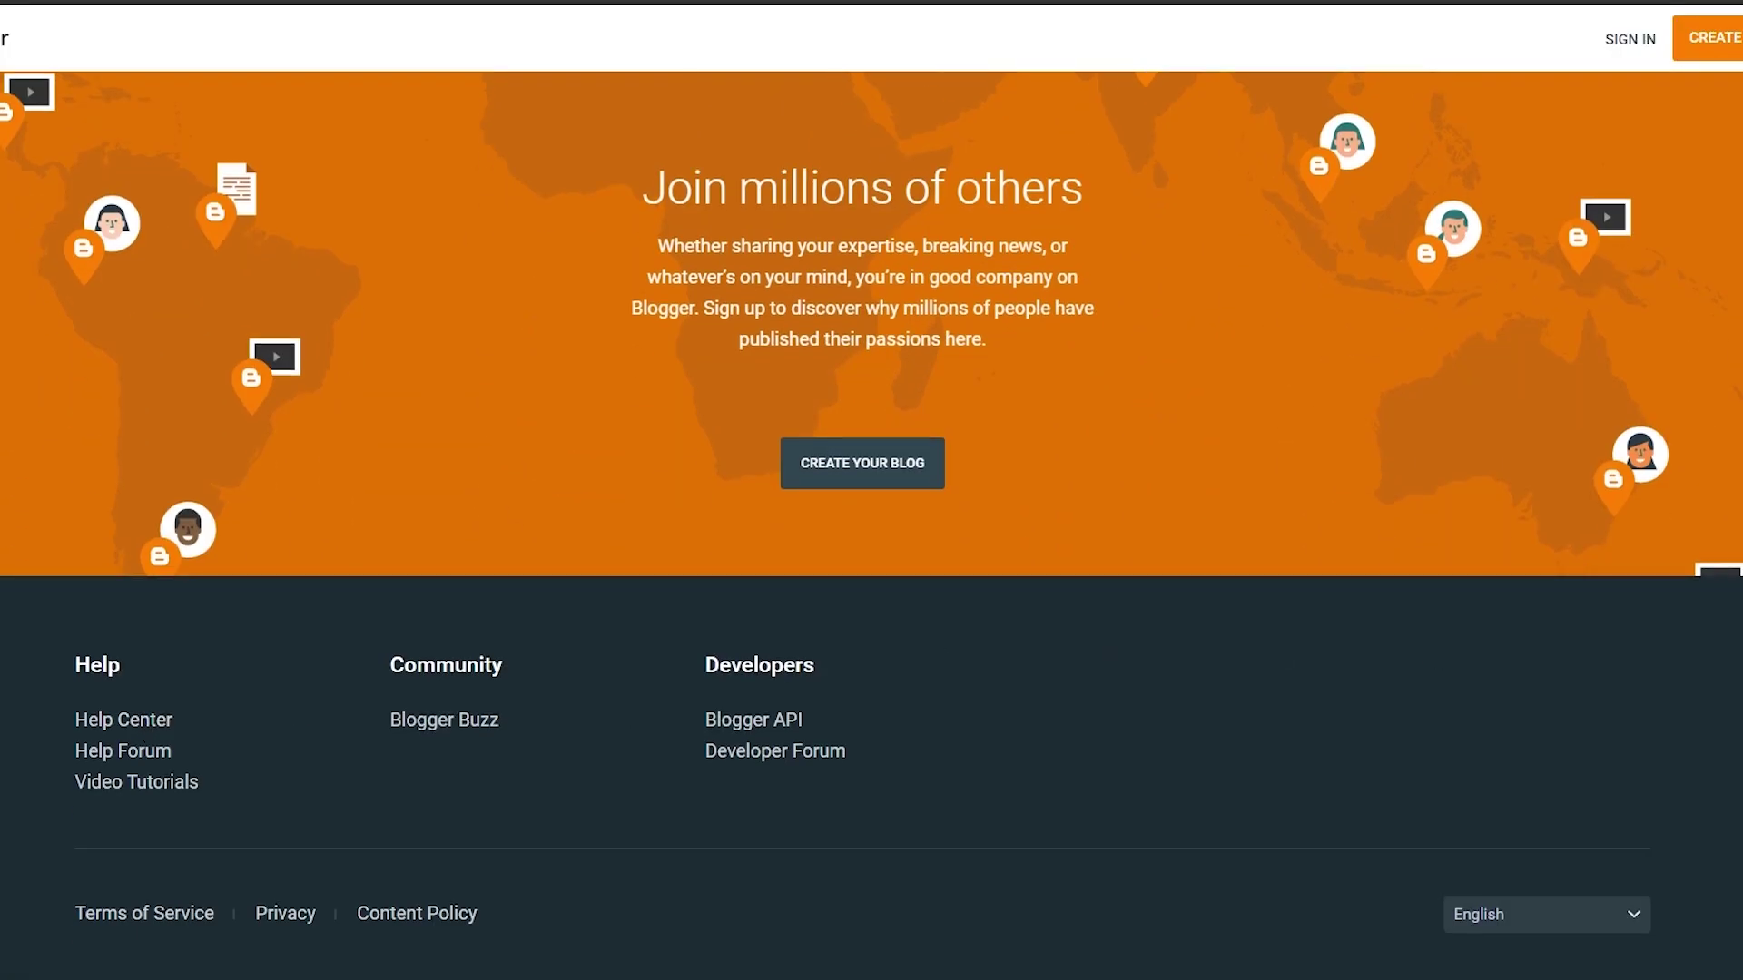
{"action": "scroll", "coordinate": [300, 733], "scroll_direction": "up", "scroll_amount": 2}
{"action": "scroll", "coordinate": [300, 734], "scroll_direction": "up", "scroll_amount": 5}
{"action": "scroll", "coordinate": [299, 733], "scroll_direction": "up", "scroll_amount": 5}
{"action": "scroll", "coordinate": [871, 527], "scroll_direction": "up", "scroll_amount": 5}
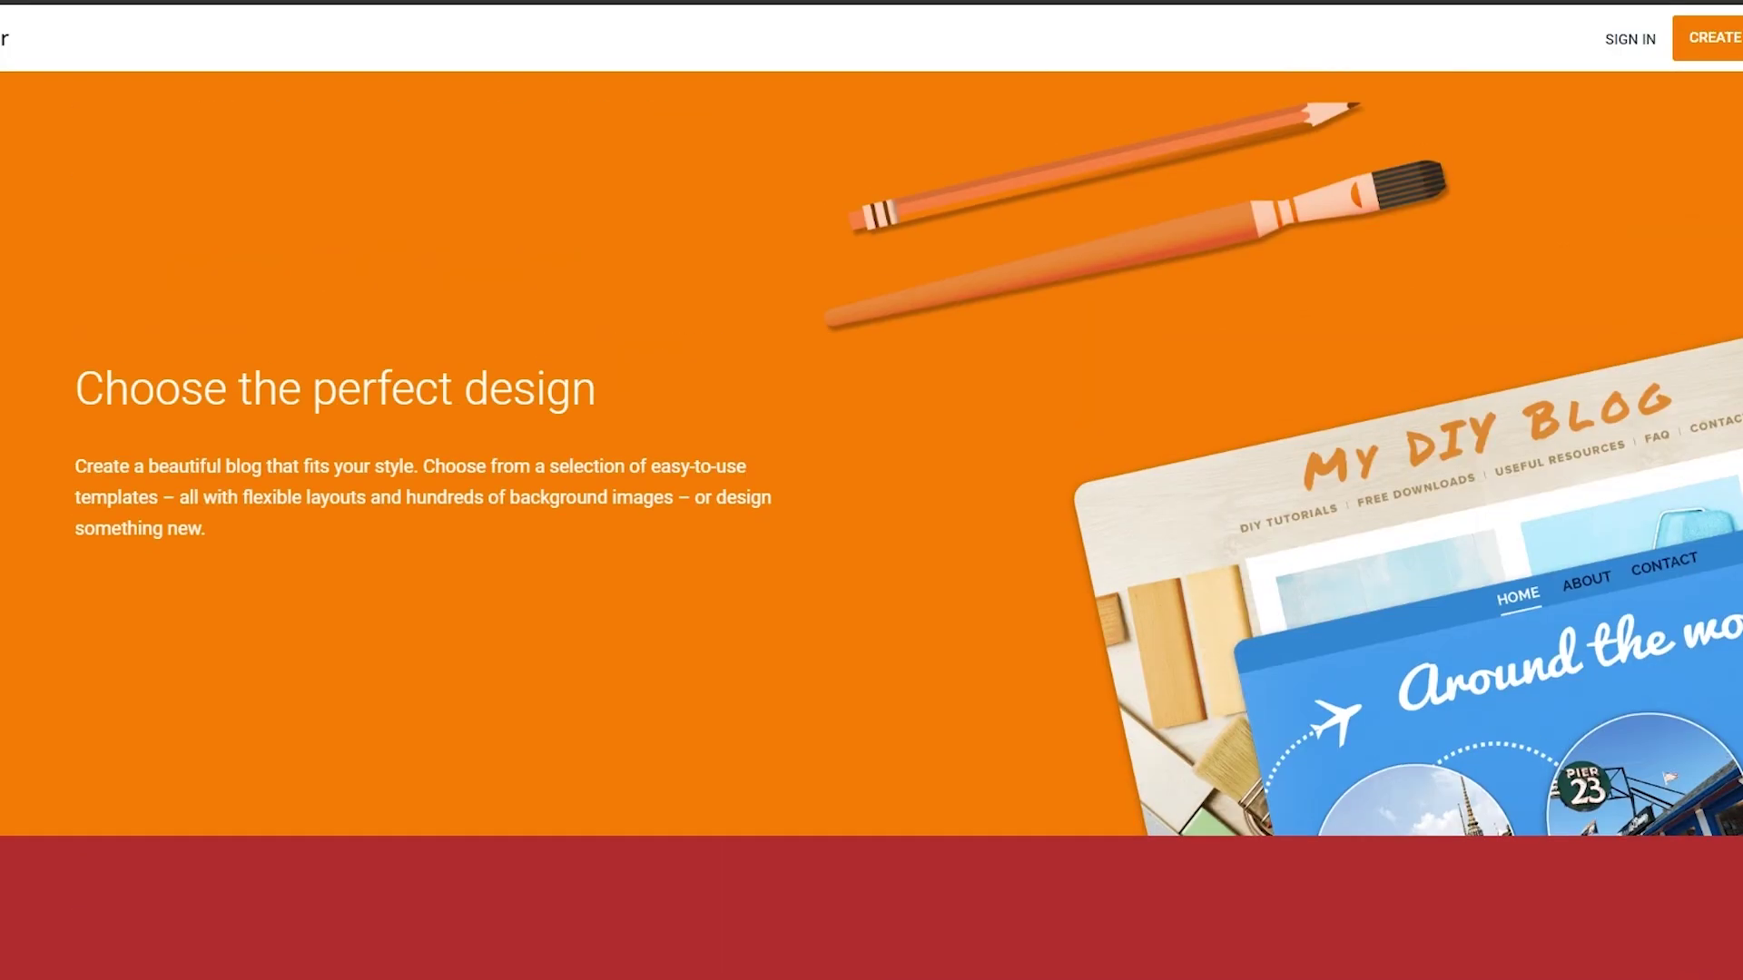
{"action": "scroll", "coordinate": [871, 526], "scroll_direction": "up", "scroll_amount": 5}
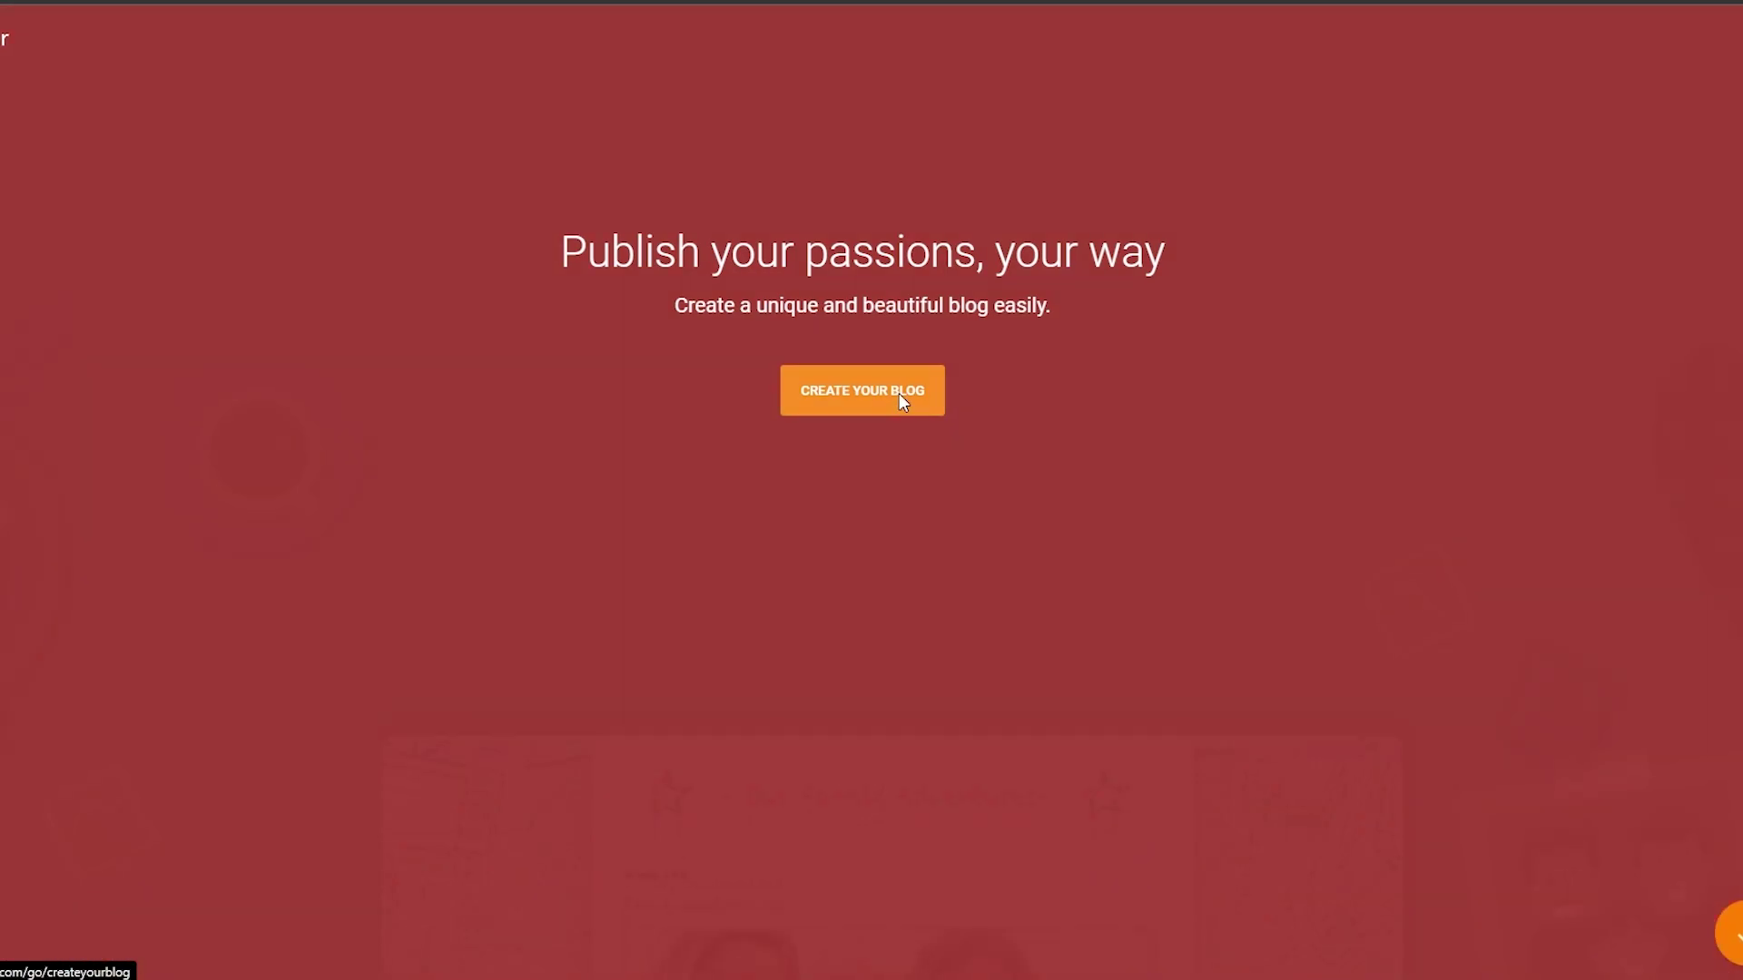
- Create the How To Get More Blog Traffic blog and check the blog list
{"action": "left_click", "coordinate": [902, 400]}
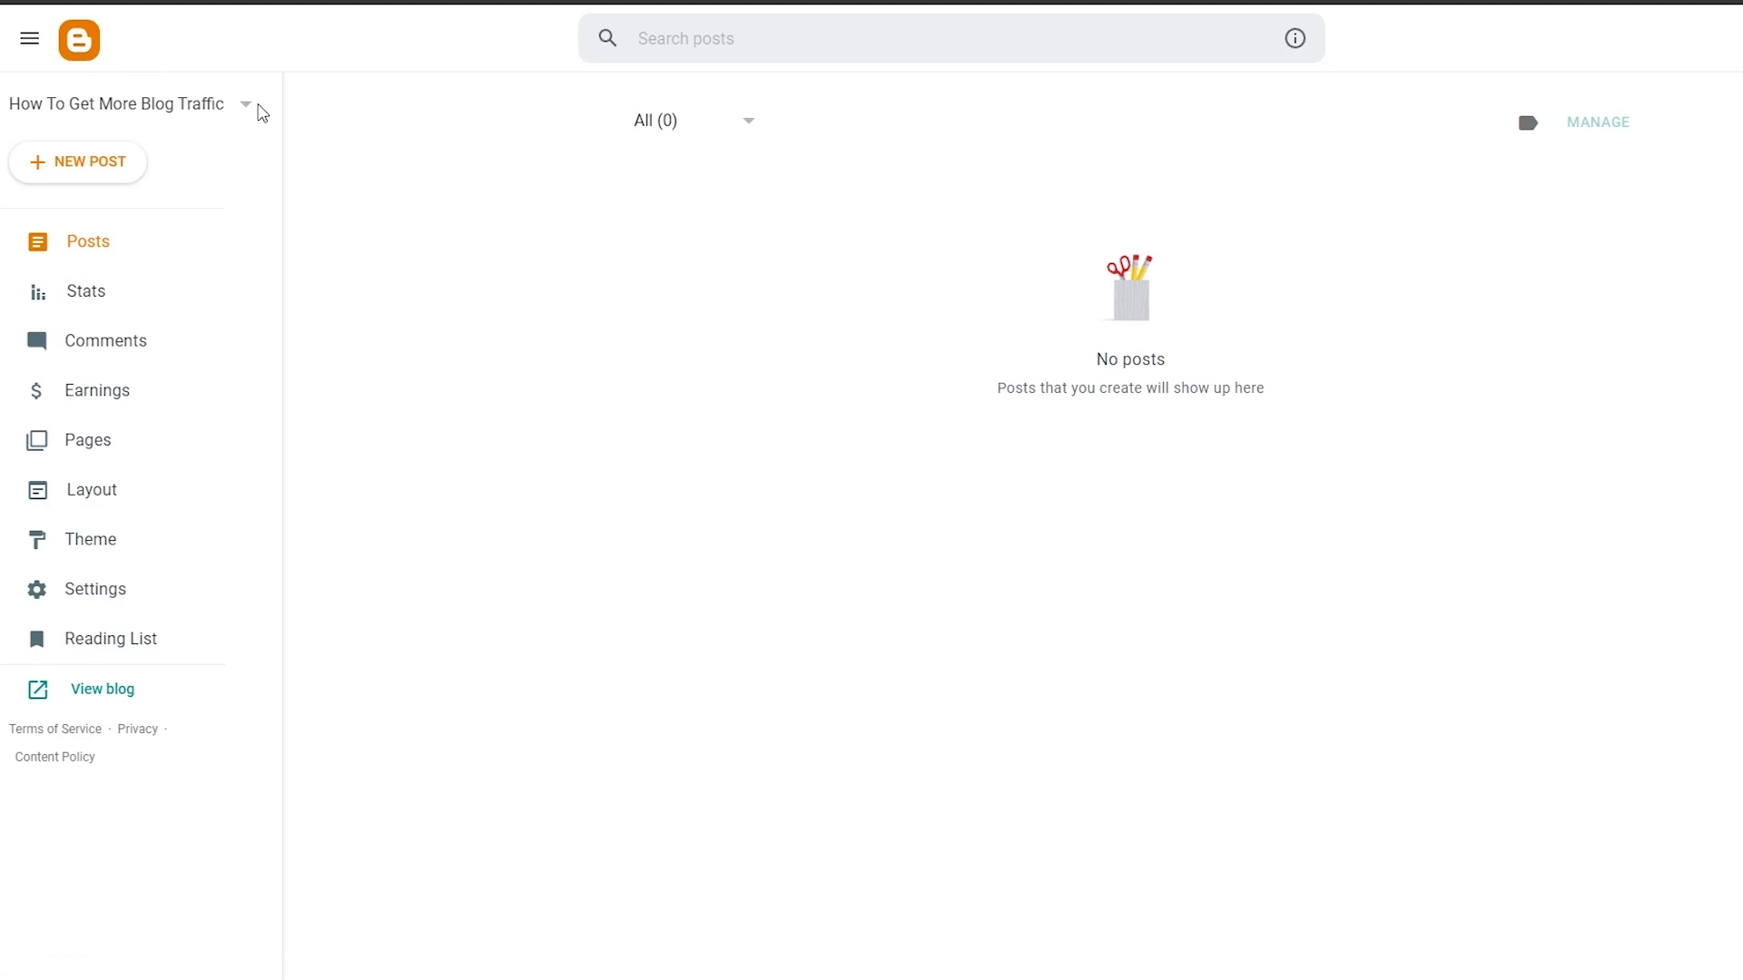
{"action": "left_click", "coordinate": [180, 113]}
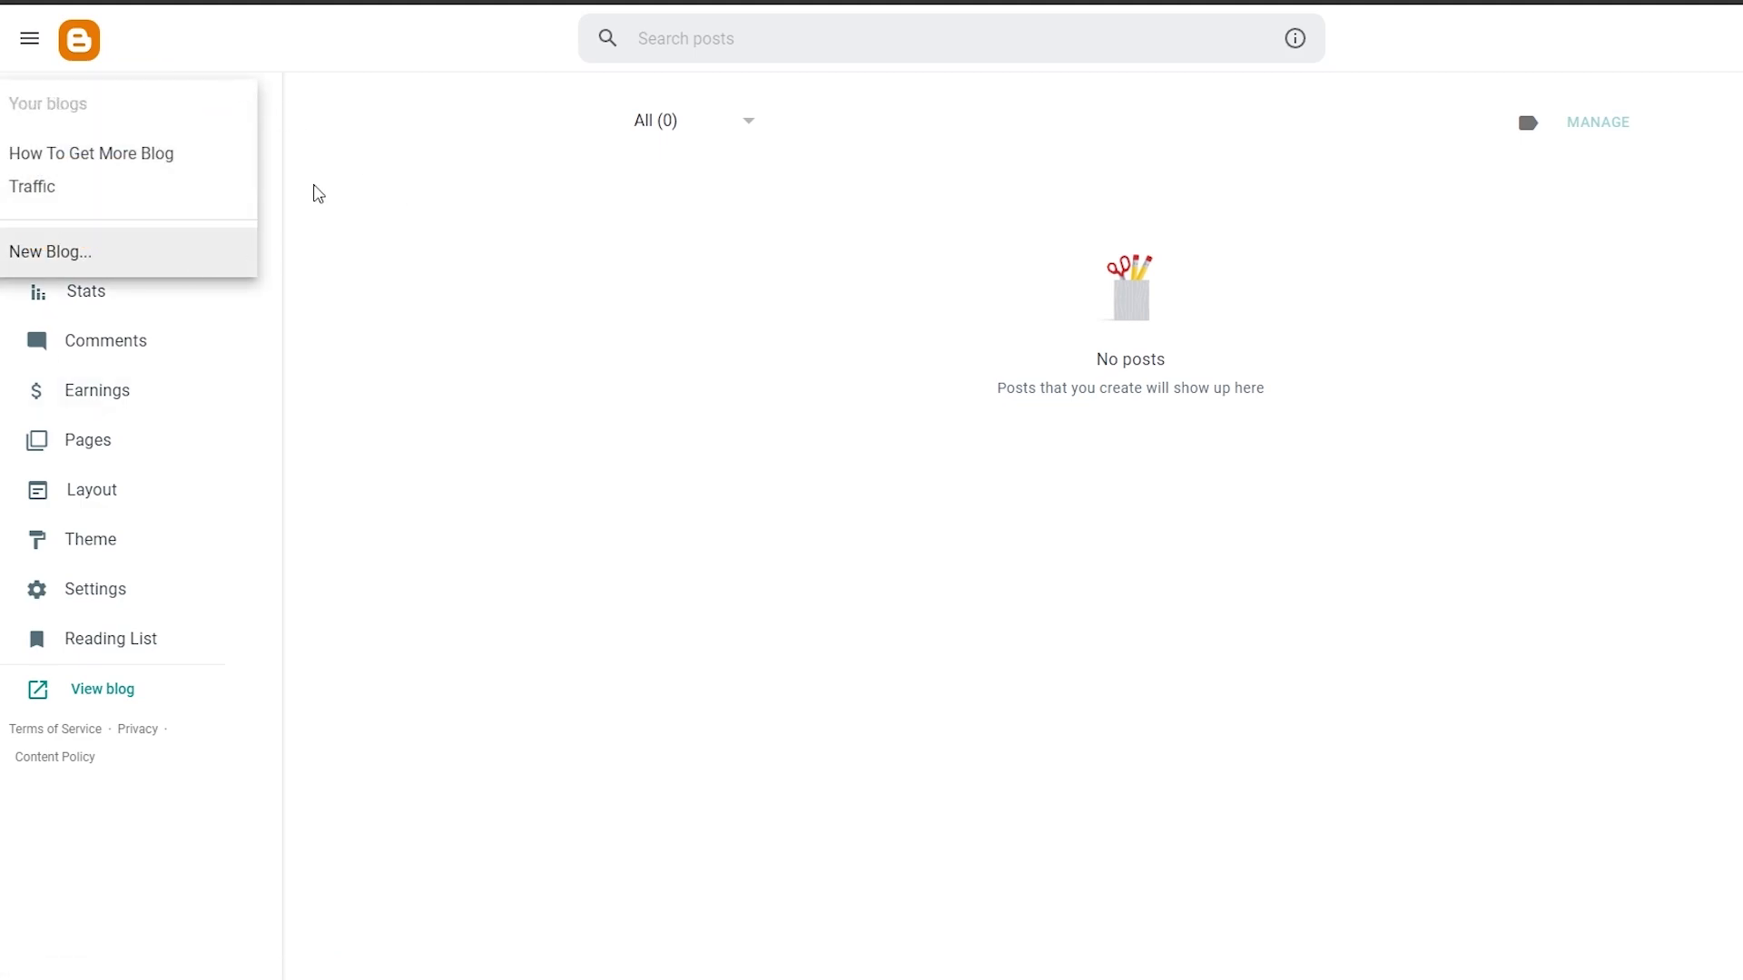
{"action": "left_click", "coordinate": [454, 259]}
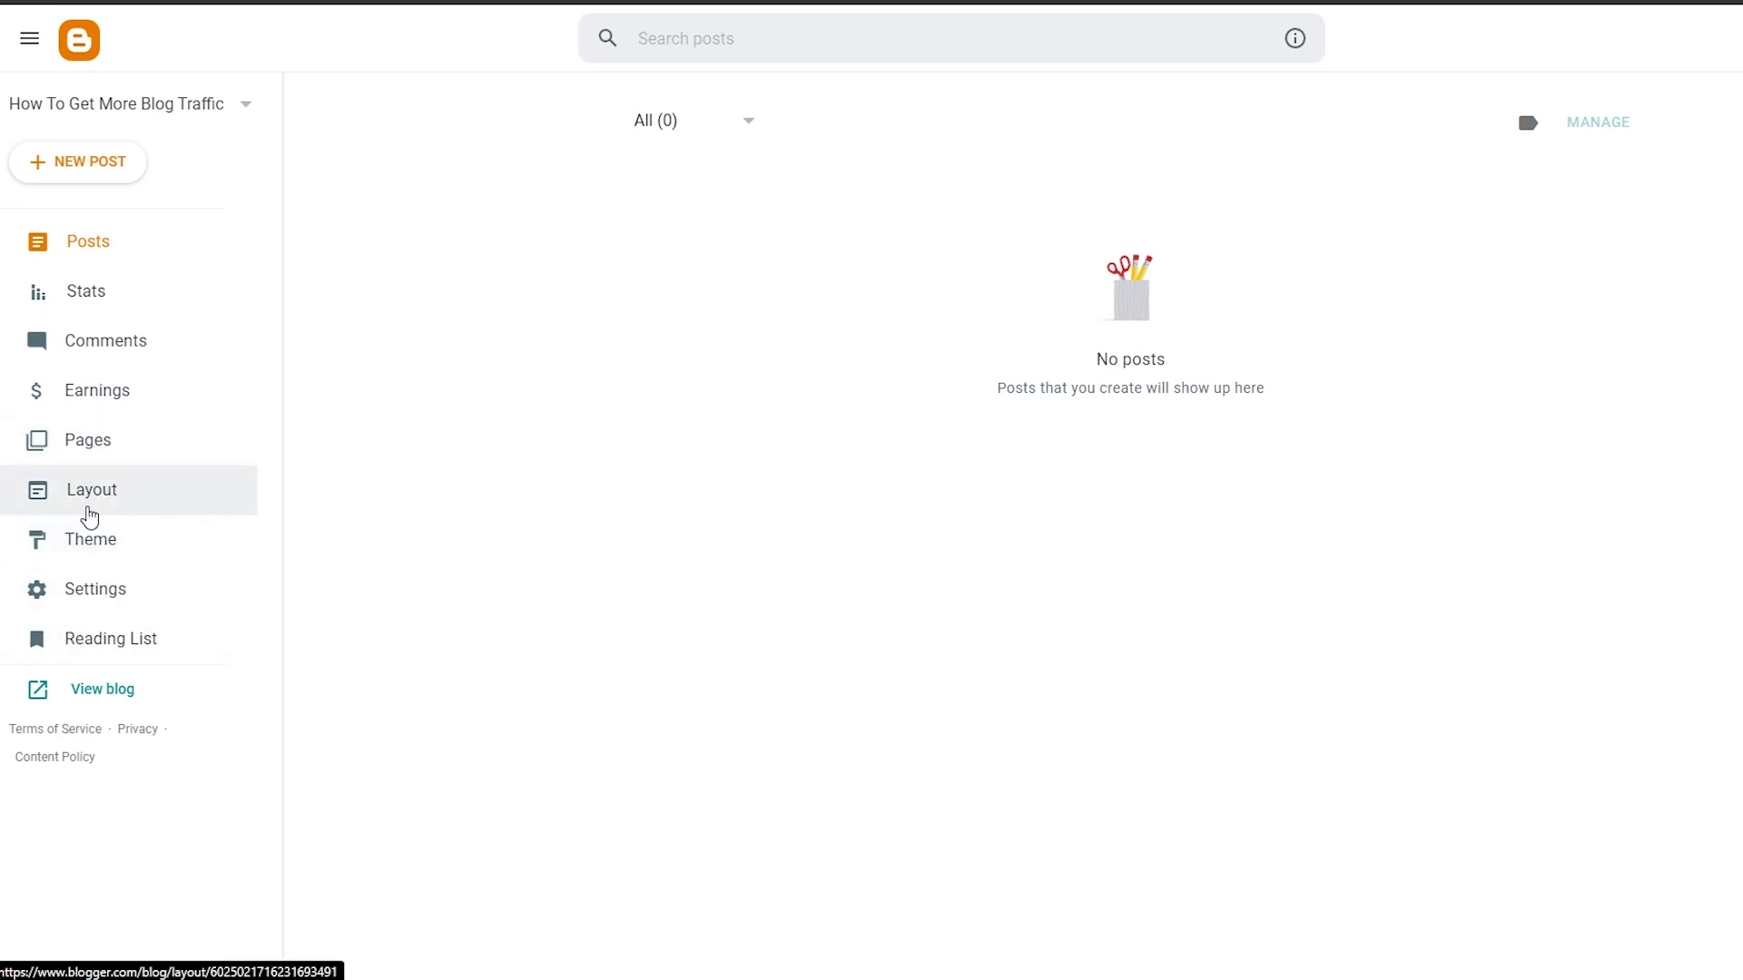
- Browse the Blogger theme gallery, then move to the blog's gadget Layout page
{"action": "left_click", "coordinate": [90, 531]}
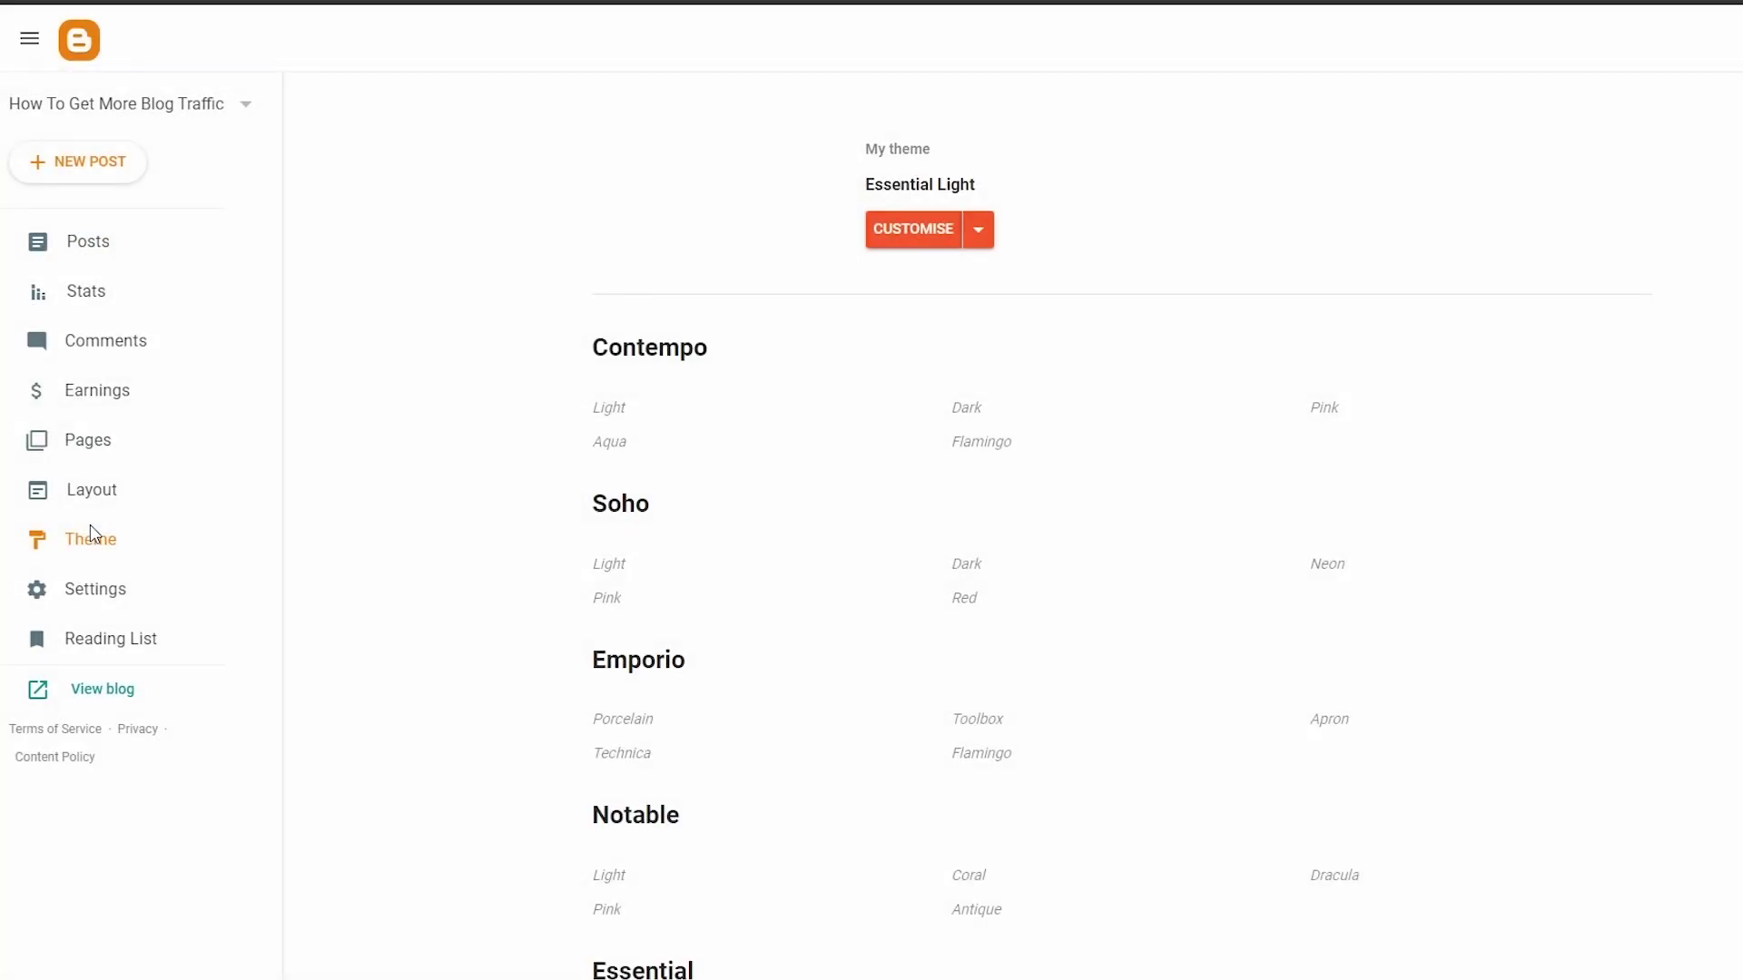
{"action": "scroll", "coordinate": [902, 439], "scroll_direction": "down", "scroll_amount": 5}
{"action": "scroll", "coordinate": [899, 508], "scroll_direction": "down", "scroll_amount": 7}
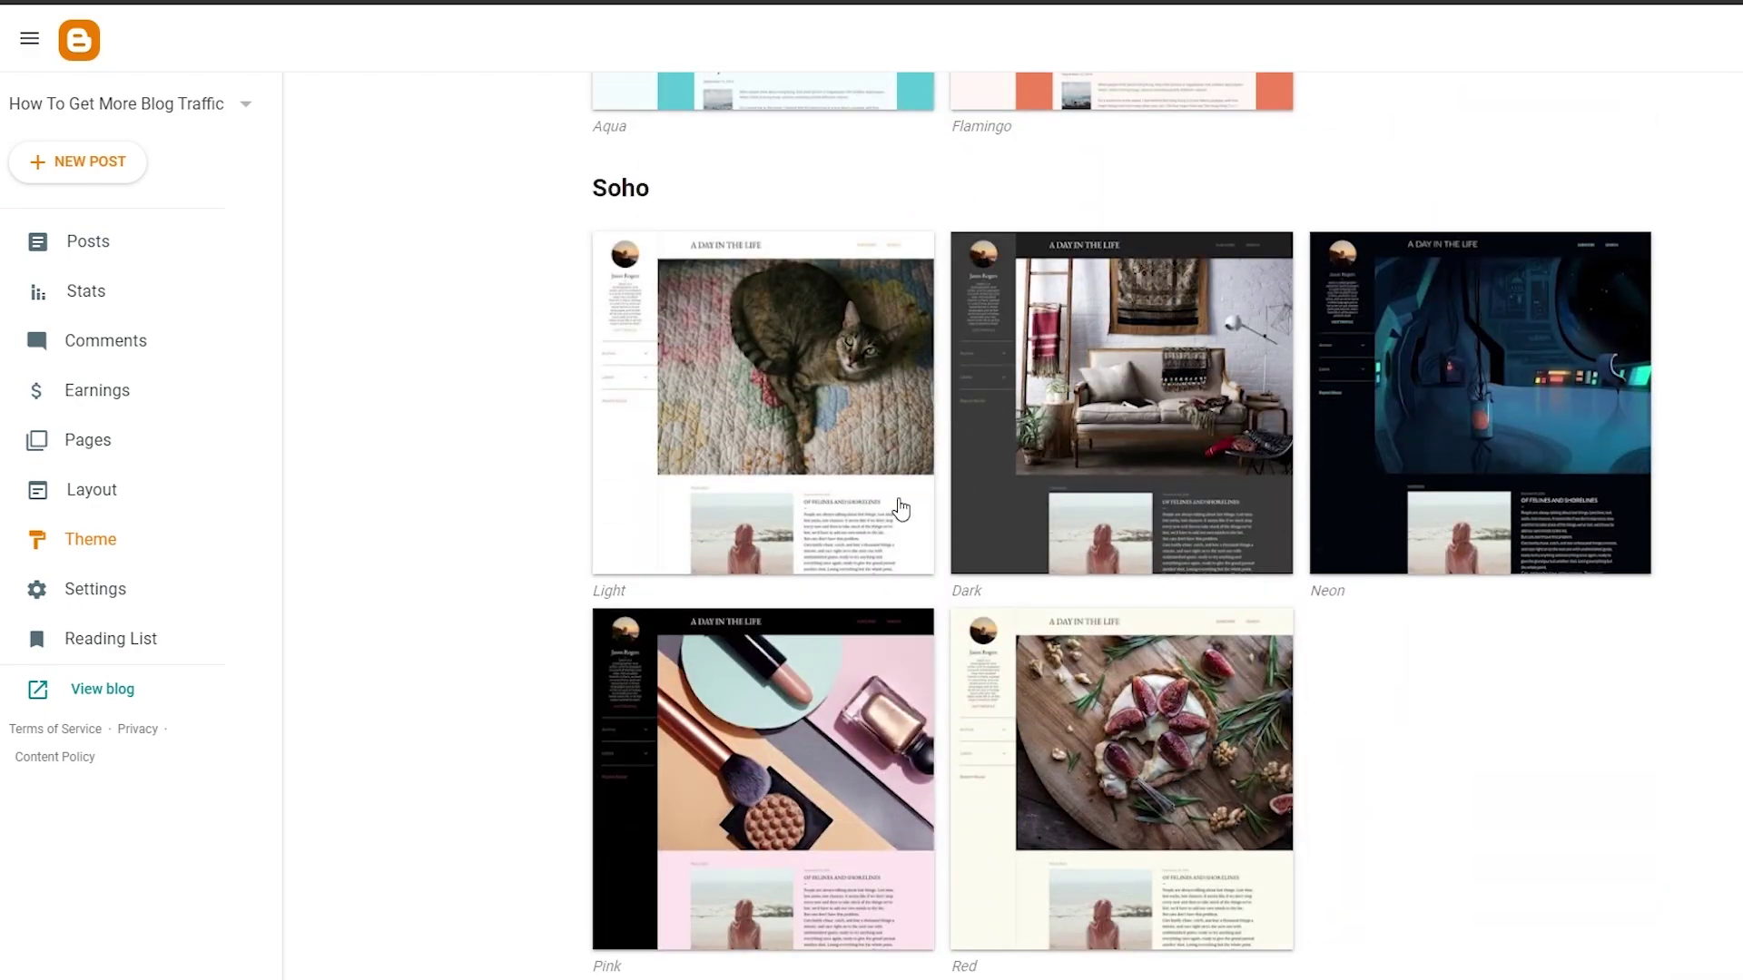
{"action": "scroll", "coordinate": [806, 504], "scroll_direction": "down", "scroll_amount": 7}
{"action": "scroll", "coordinate": [782, 530], "scroll_direction": "down", "scroll_amount": 10}
{"action": "scroll", "coordinate": [781, 523], "scroll_direction": "down", "scroll_amount": 4}
{"action": "scroll", "coordinate": [778, 517], "scroll_direction": "down", "scroll_amount": 4}
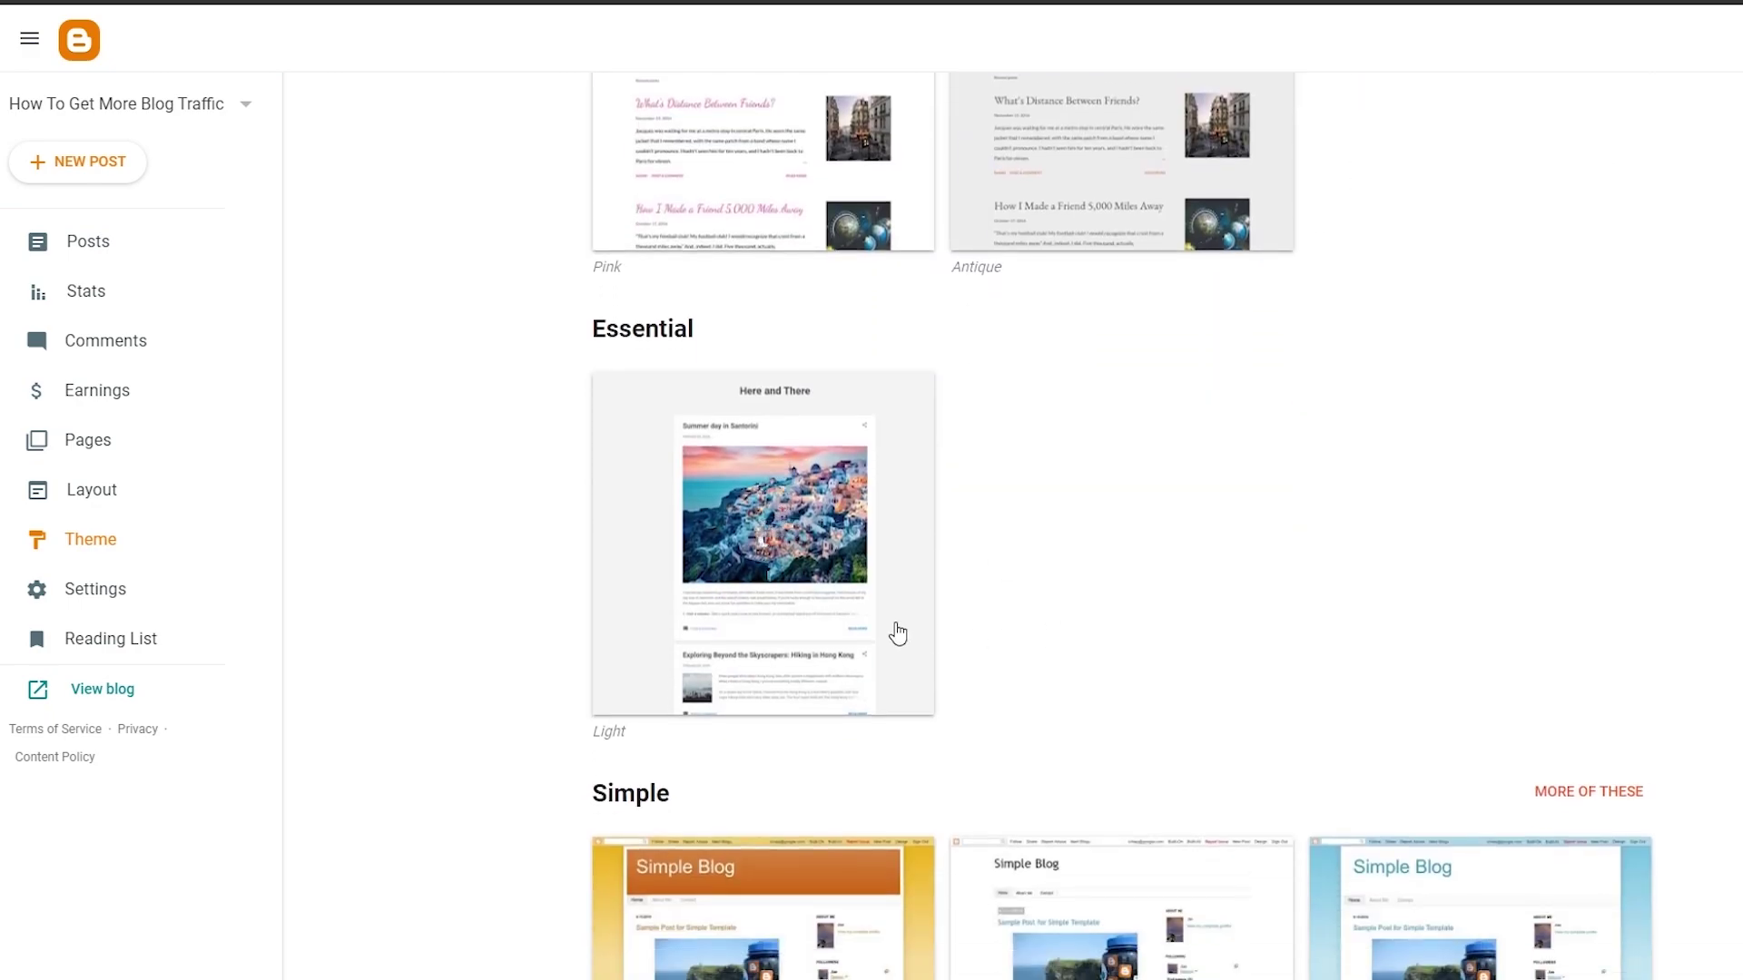
{"action": "scroll", "coordinate": [896, 631], "scroll_direction": "down", "scroll_amount": 7}
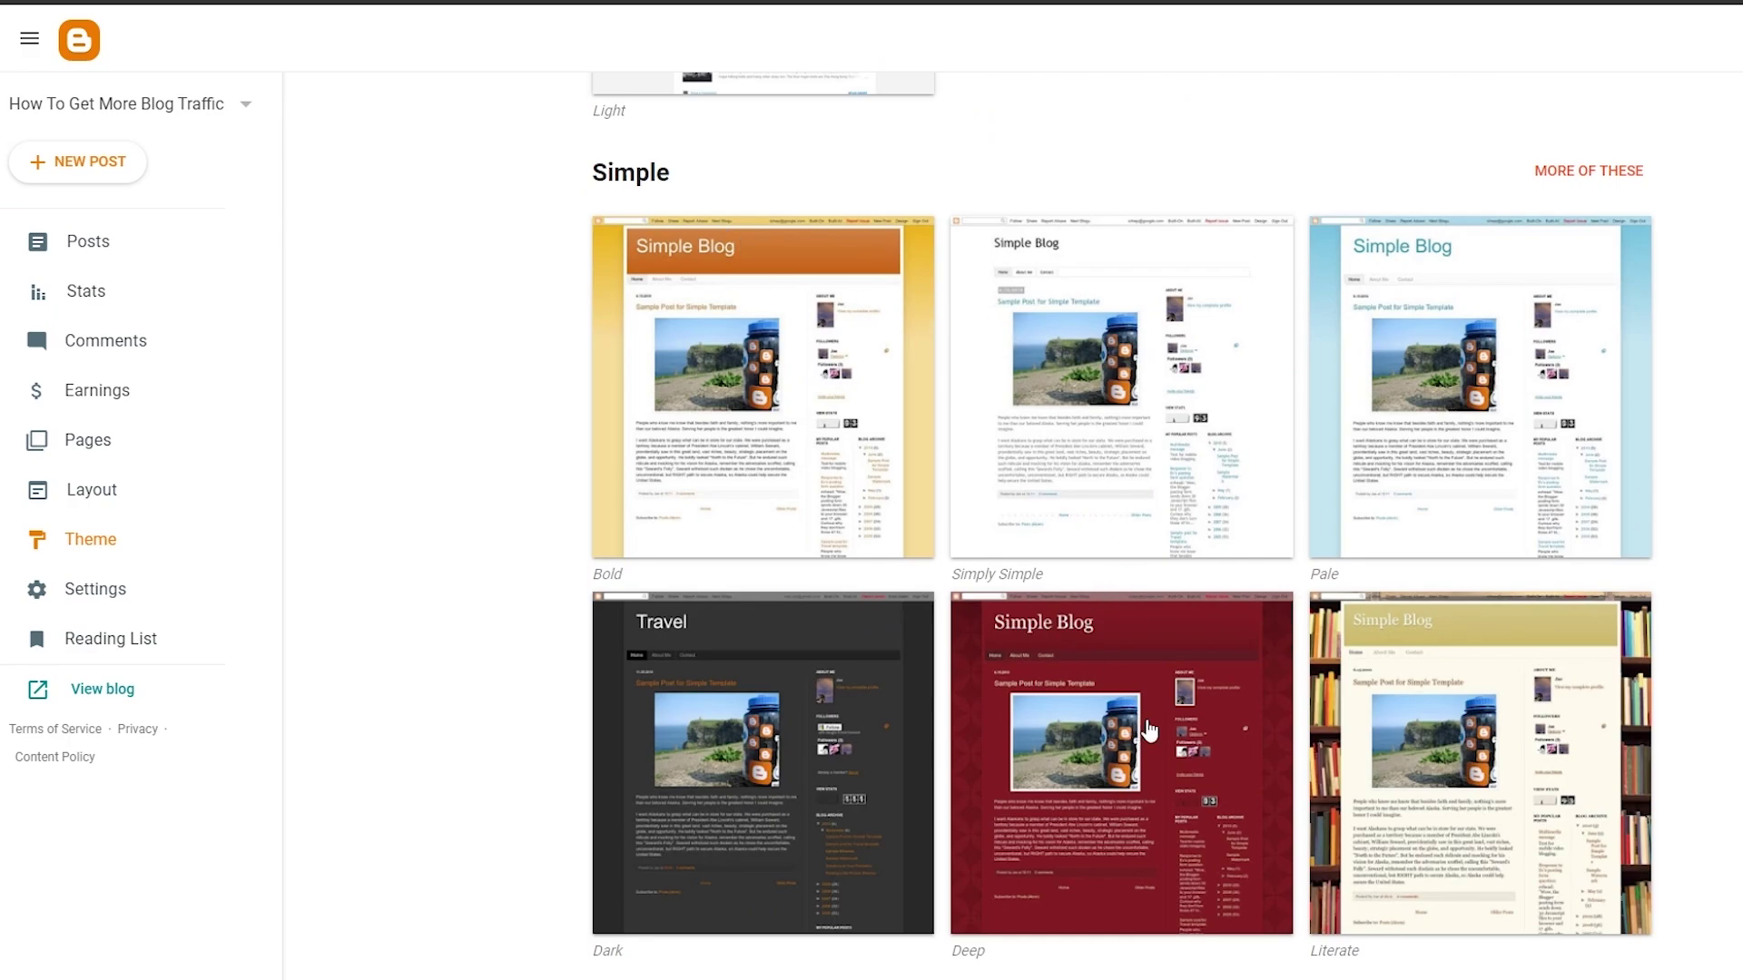
{"action": "scroll", "coordinate": [1544, 727], "scroll_direction": "up", "scroll_amount": 7}
{"action": "scroll", "coordinate": [1550, 729], "scroll_direction": "up", "scroll_amount": 3}
{"action": "scroll", "coordinate": [953, 556], "scroll_direction": "down", "scroll_amount": 3}
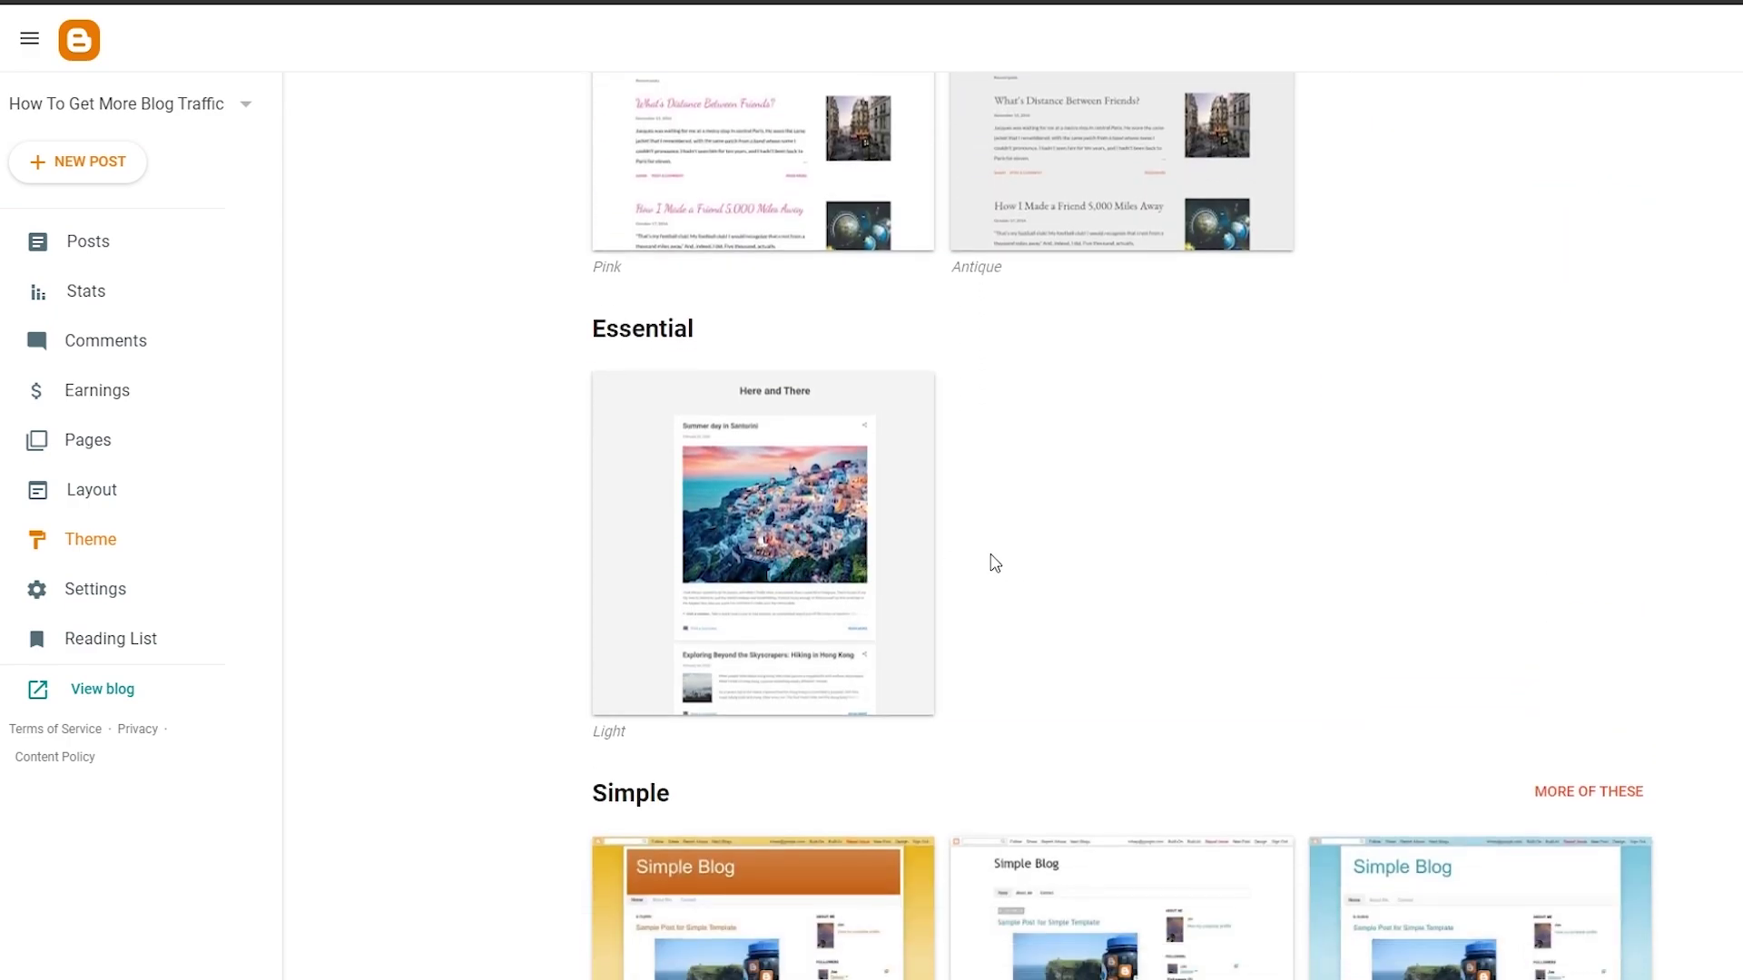
{"action": "scroll", "coordinate": [730, 749], "scroll_direction": "up", "scroll_amount": 8}
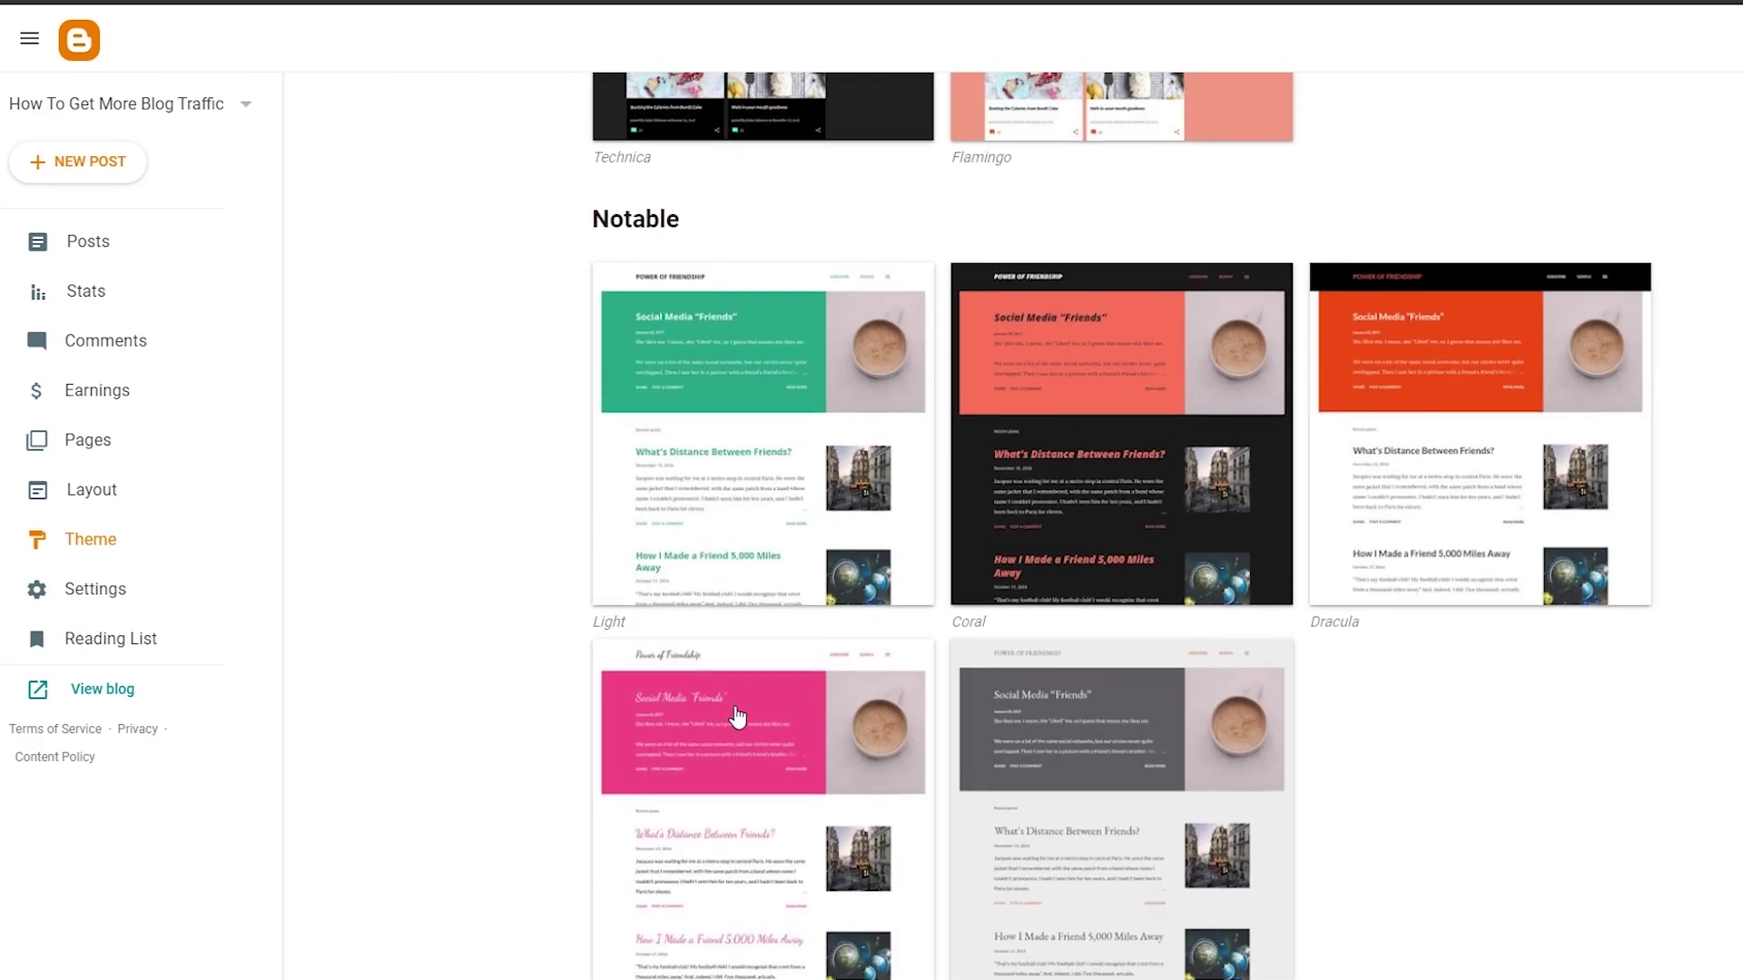
{"action": "scroll", "coordinate": [731, 749], "scroll_direction": "up", "scroll_amount": 4}
{"action": "scroll", "coordinate": [630, 735], "scroll_direction": "up", "scroll_amount": 5}
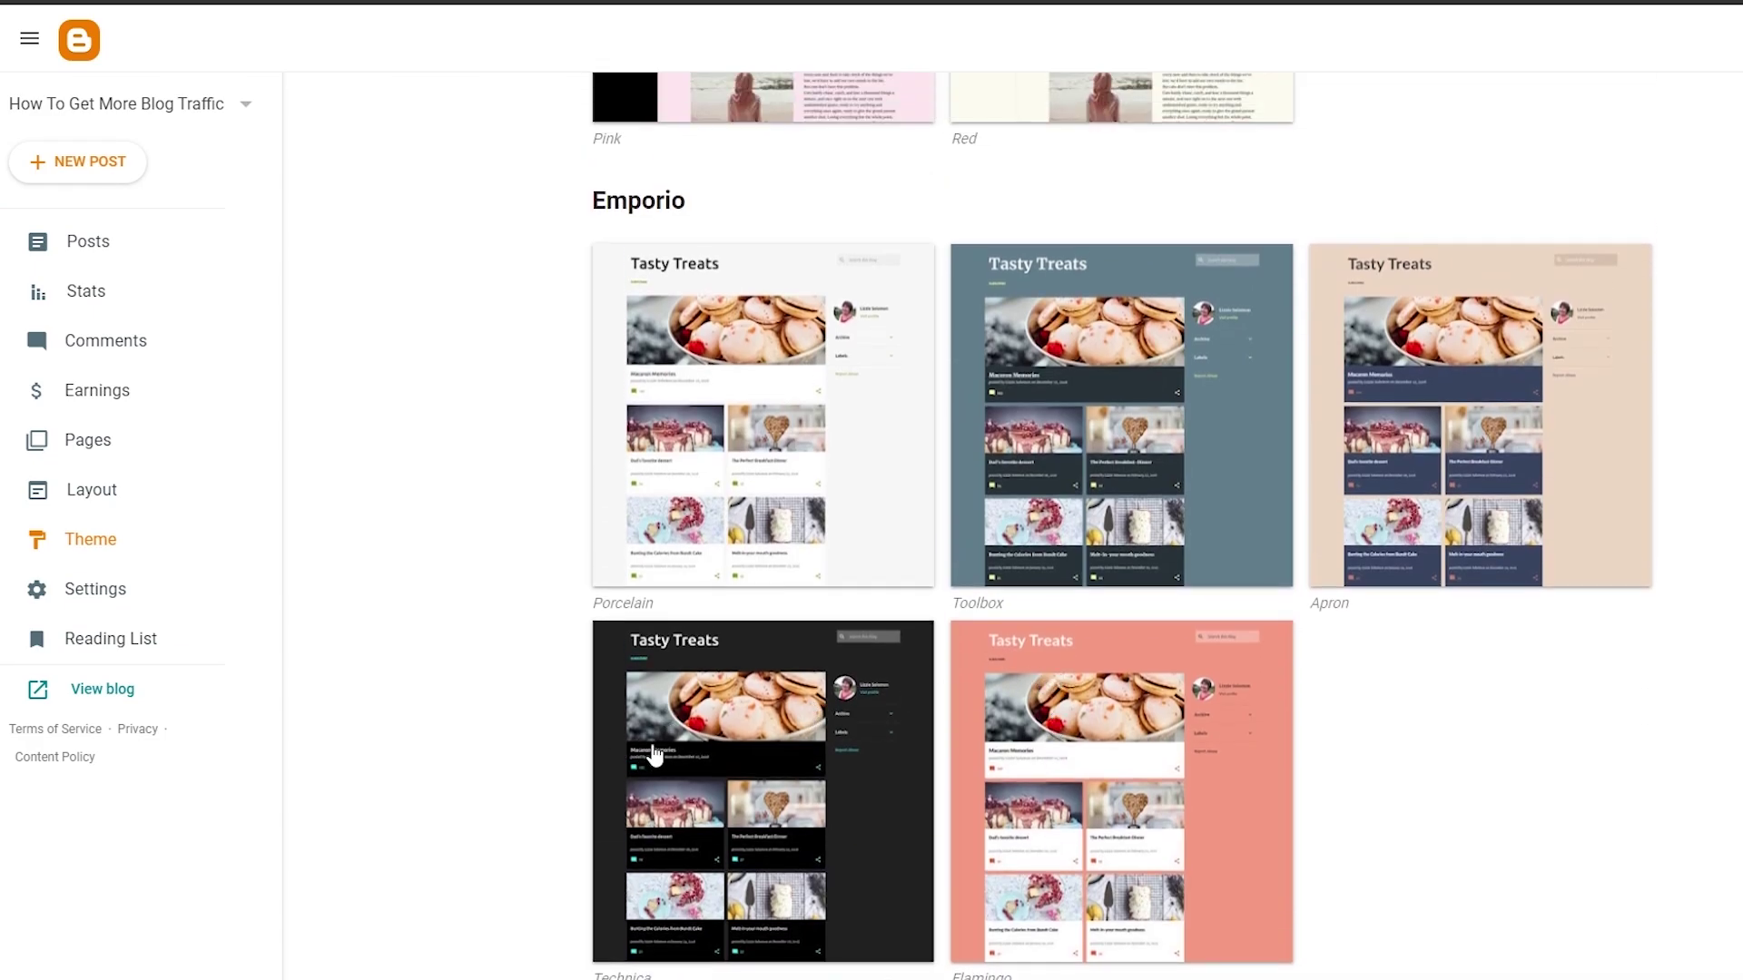
{"action": "scroll", "coordinate": [658, 740], "scroll_direction": "down", "scroll_amount": 2}
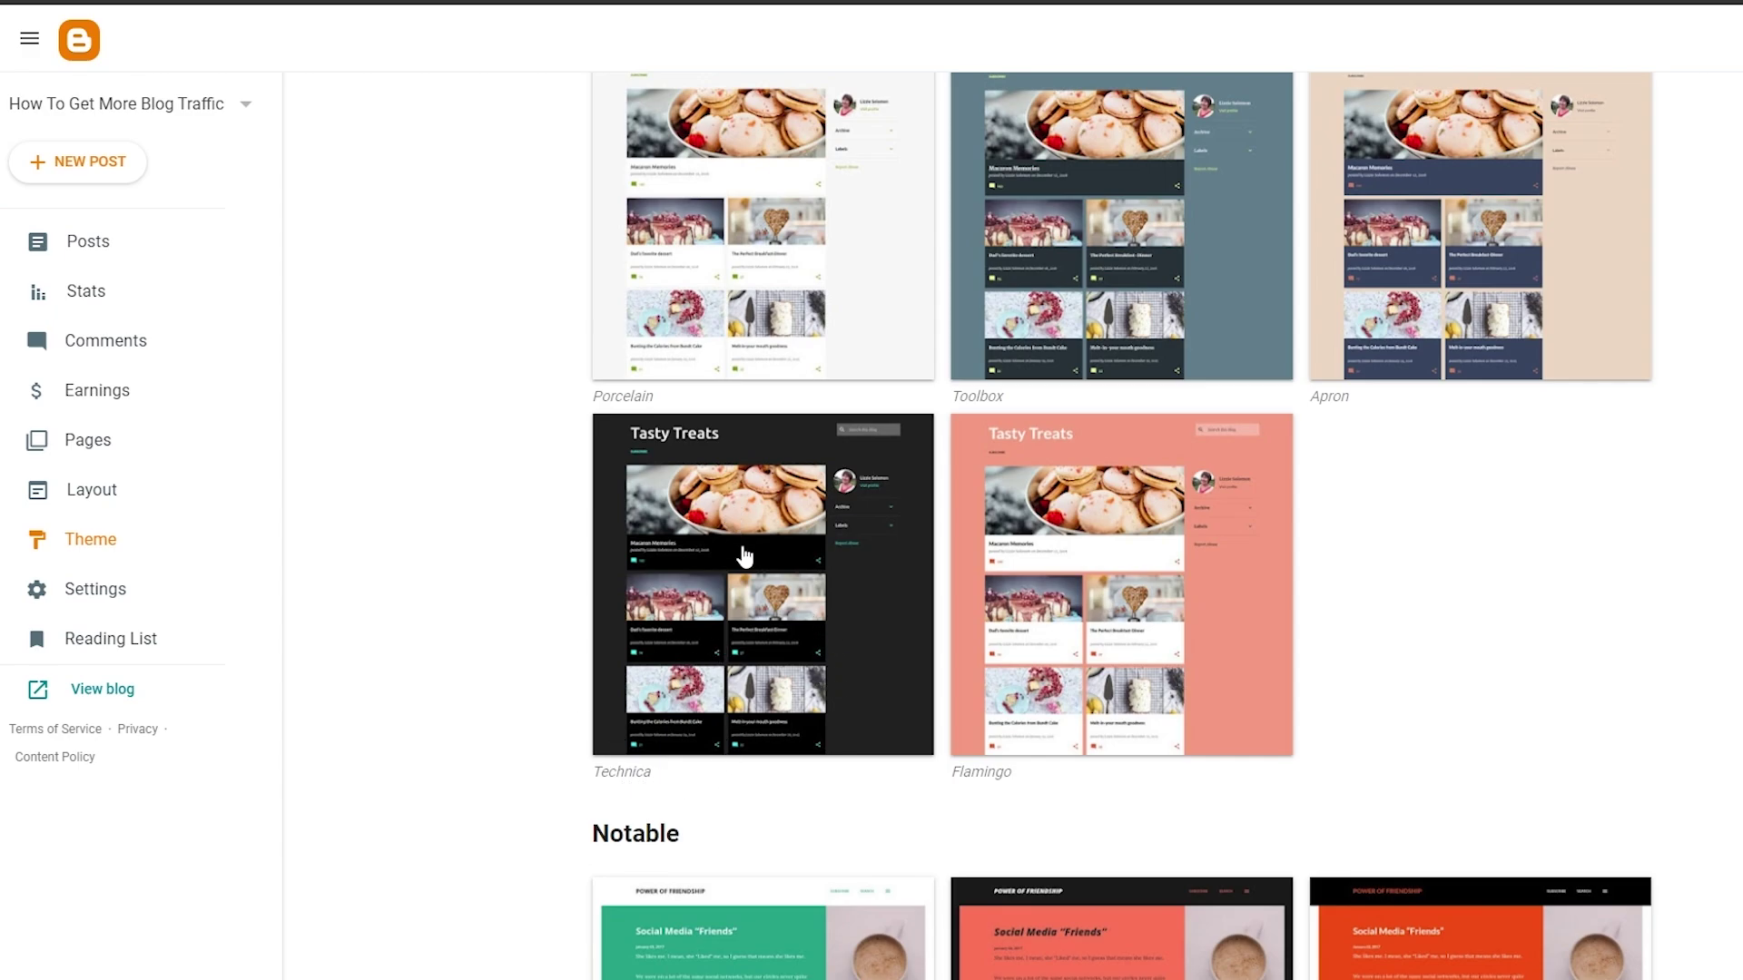
{"action": "scroll", "coordinate": [744, 555], "scroll_direction": "up", "scroll_amount": 1}
{"action": "scroll", "coordinate": [635, 712], "scroll_direction": "down", "scroll_amount": 1}
{"action": "scroll", "coordinate": [636, 712], "scroll_direction": "up", "scroll_amount": 5}
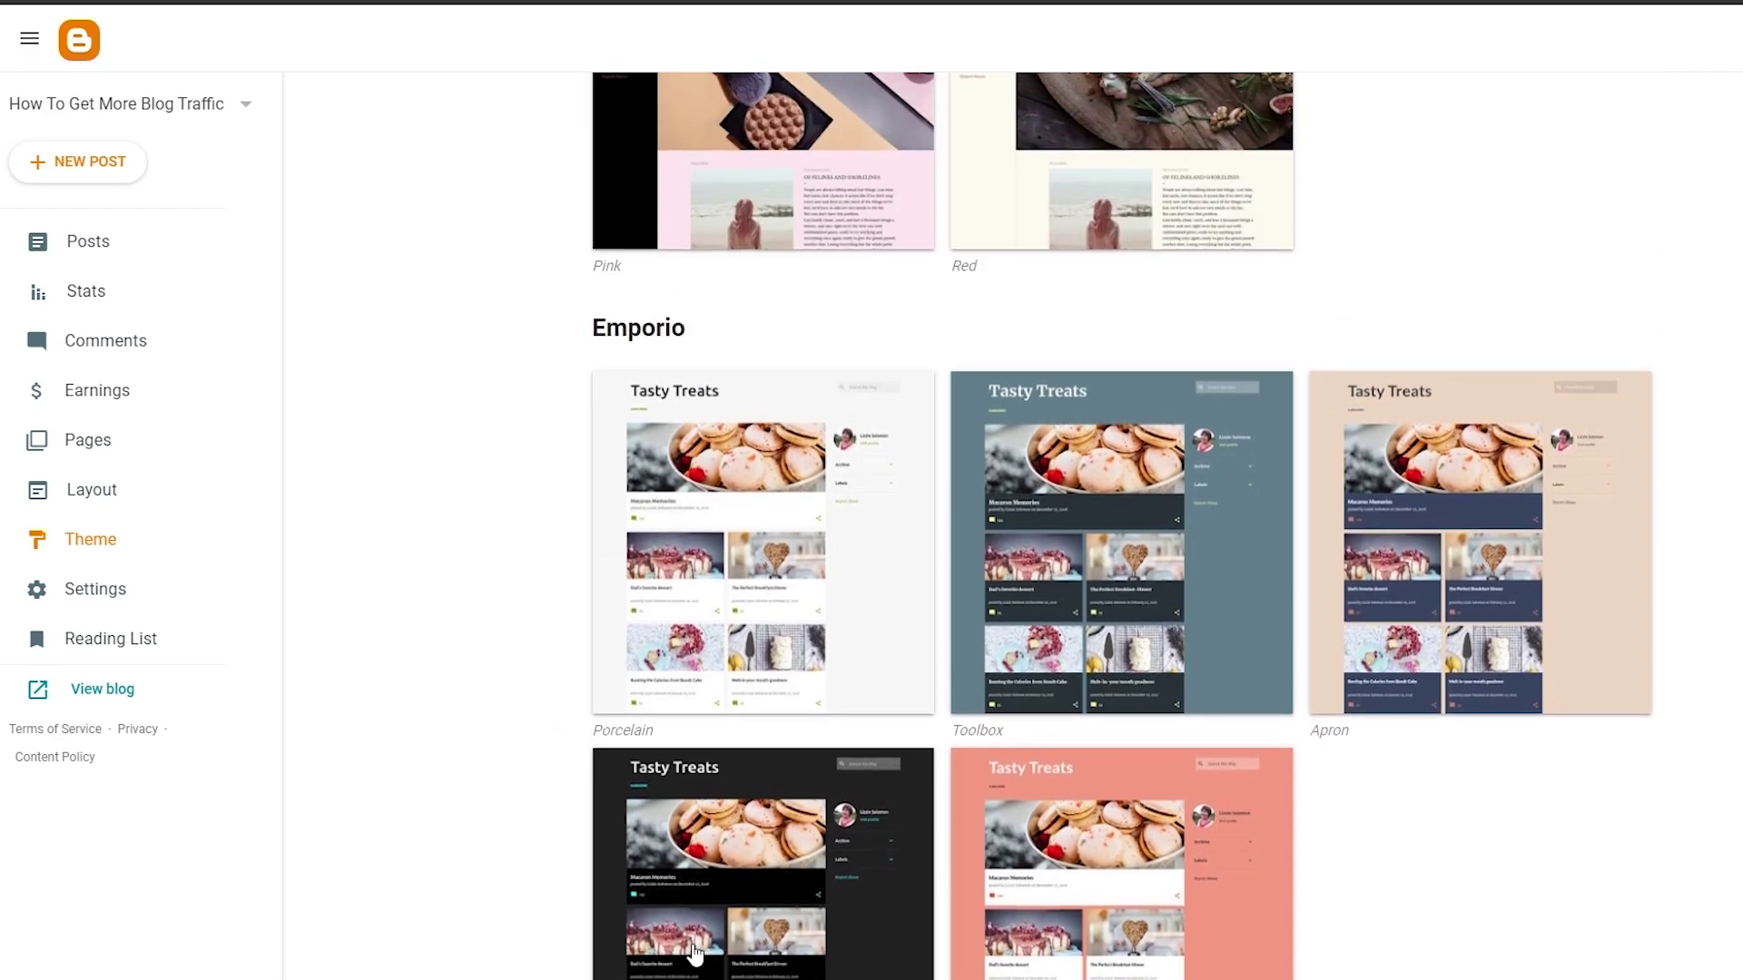
{"action": "scroll", "coordinate": [1400, 747], "scroll_direction": "up", "scroll_amount": 10}
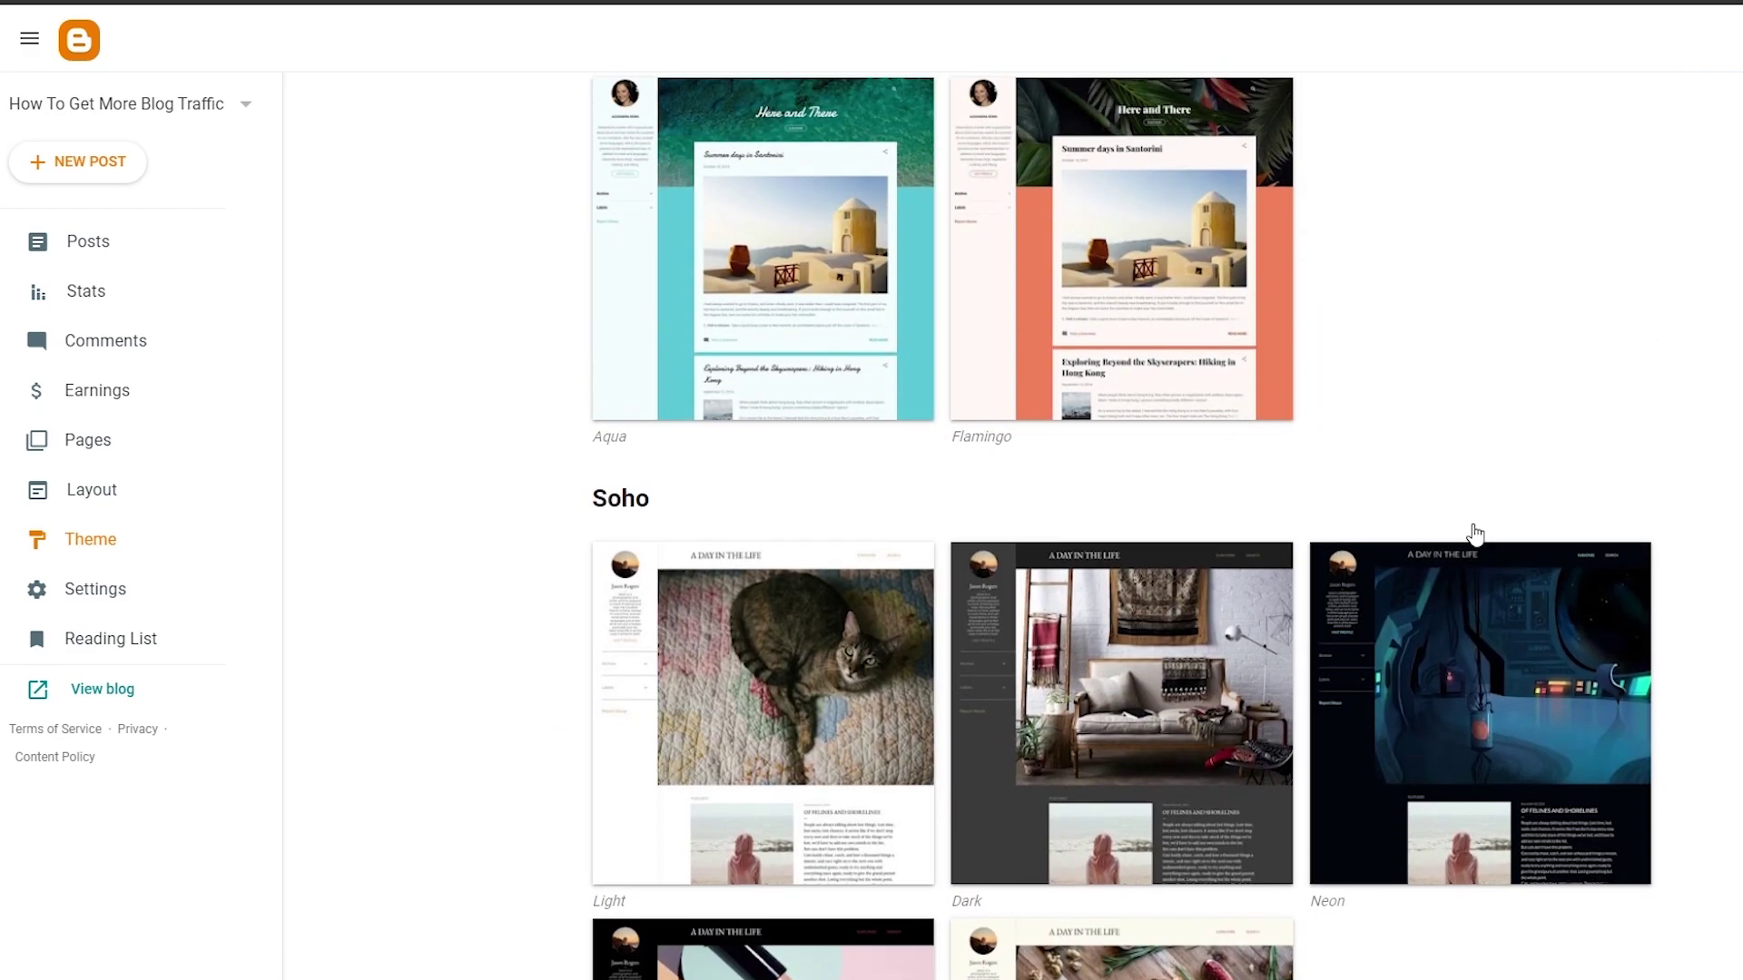
{"action": "scroll", "coordinate": [1068, 442], "scroll_direction": "up", "scroll_amount": 7}
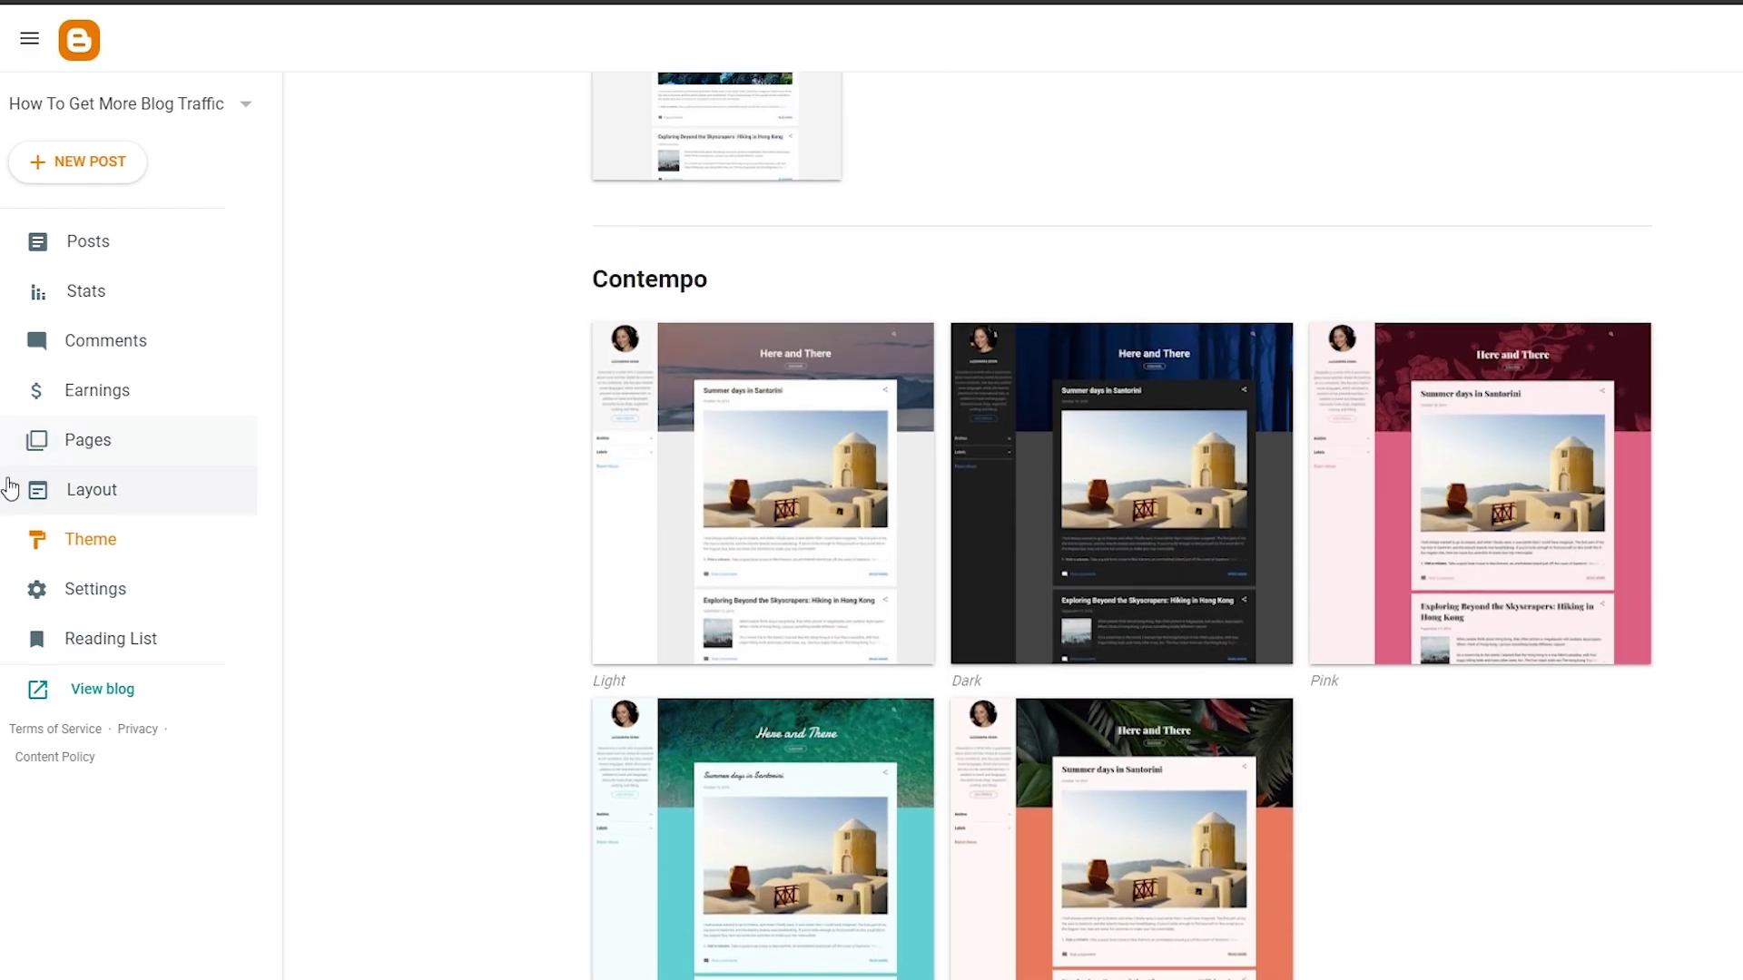
{"action": "left_click", "coordinate": [84, 506]}
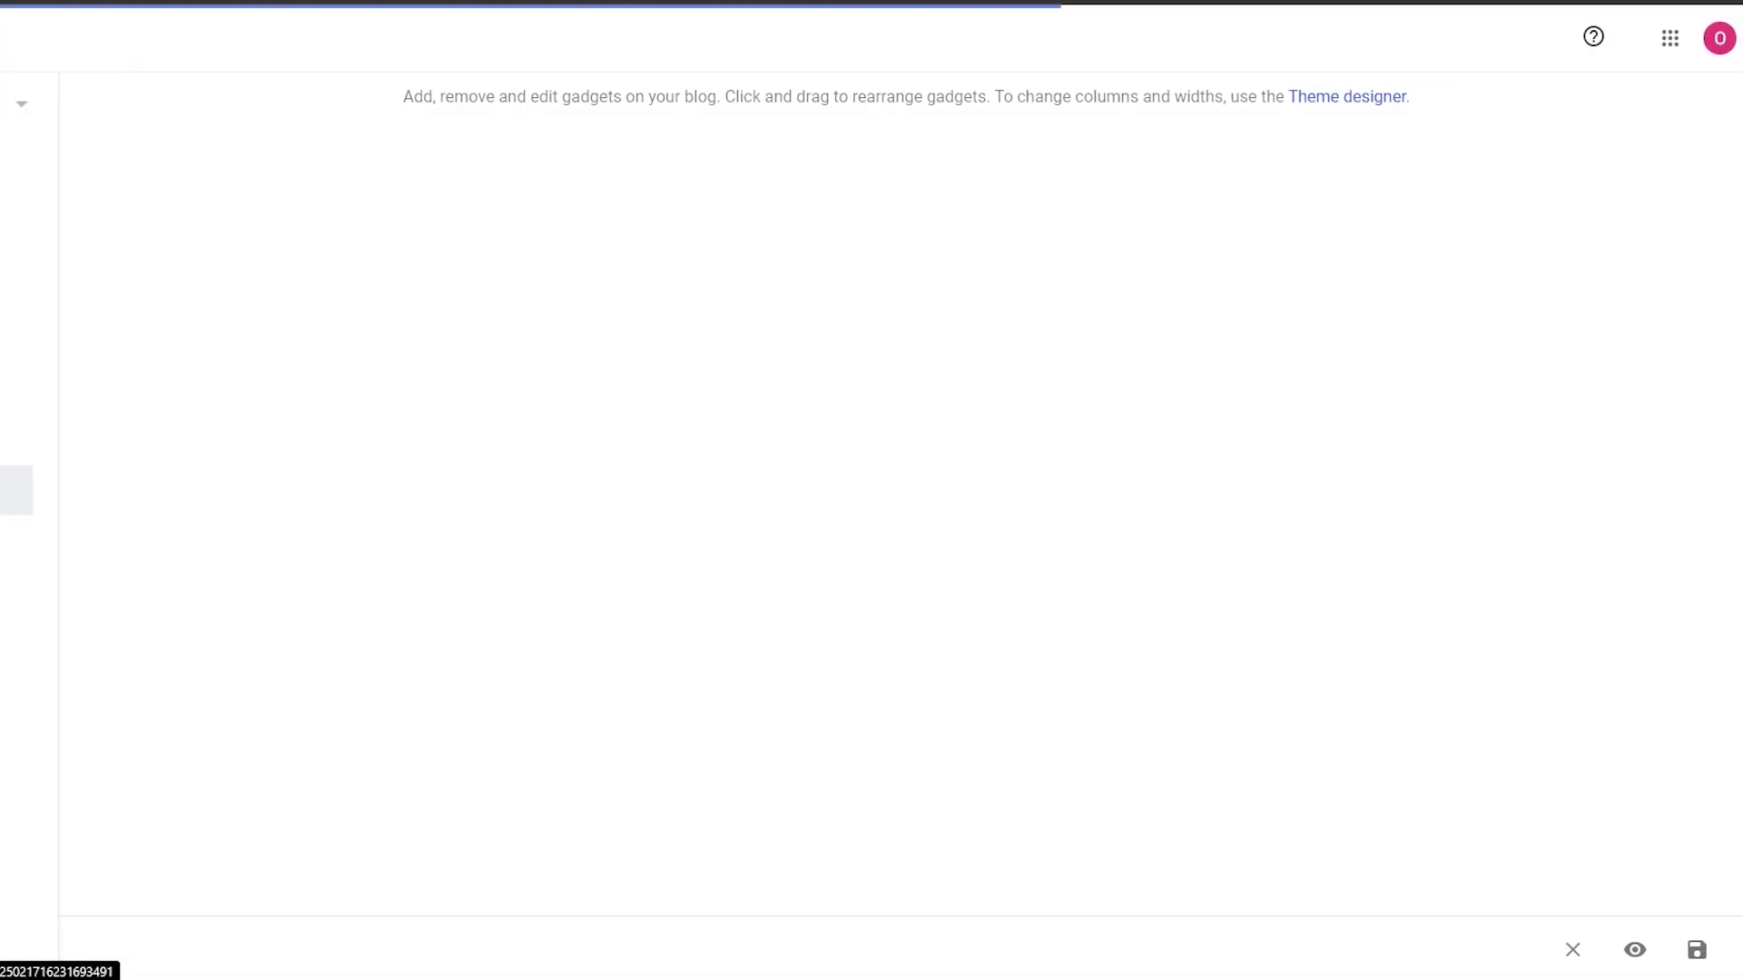
{"action": "scroll", "coordinate": [584, 412], "scroll_direction": "down", "scroll_amount": 3}
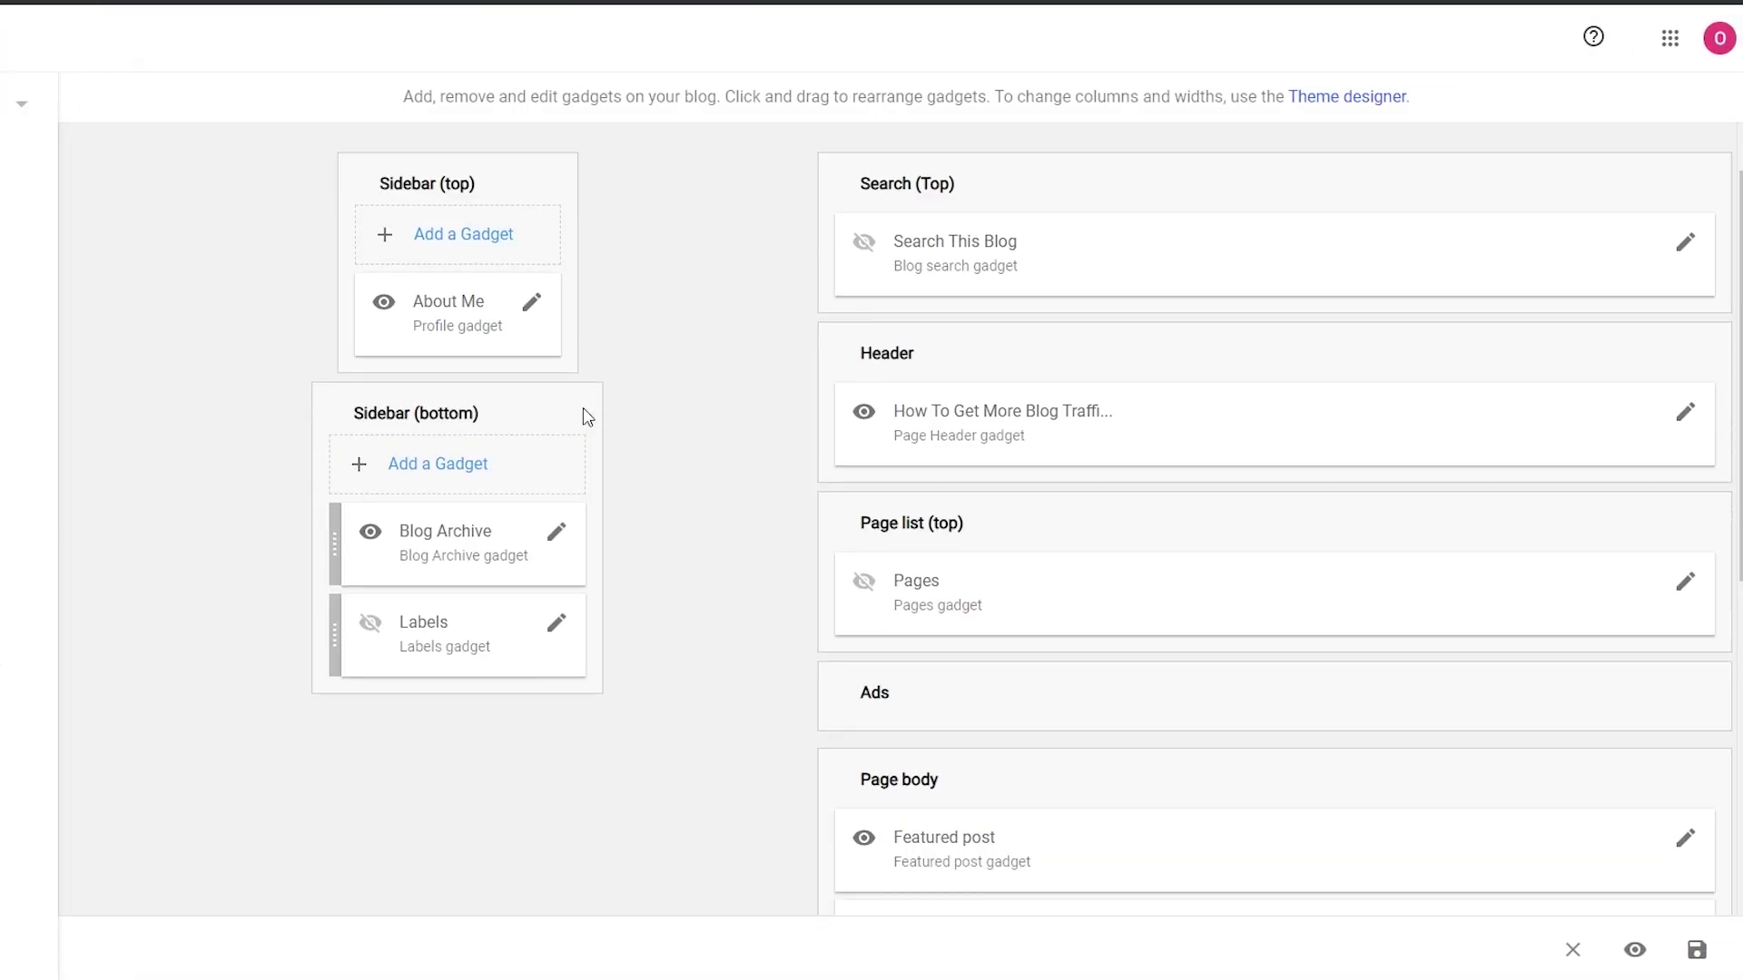
{"action": "scroll", "coordinate": [948, 467], "scroll_direction": "down", "scroll_amount": 3}
{"action": "scroll", "coordinate": [945, 467], "scroll_direction": "up", "scroll_amount": 6}
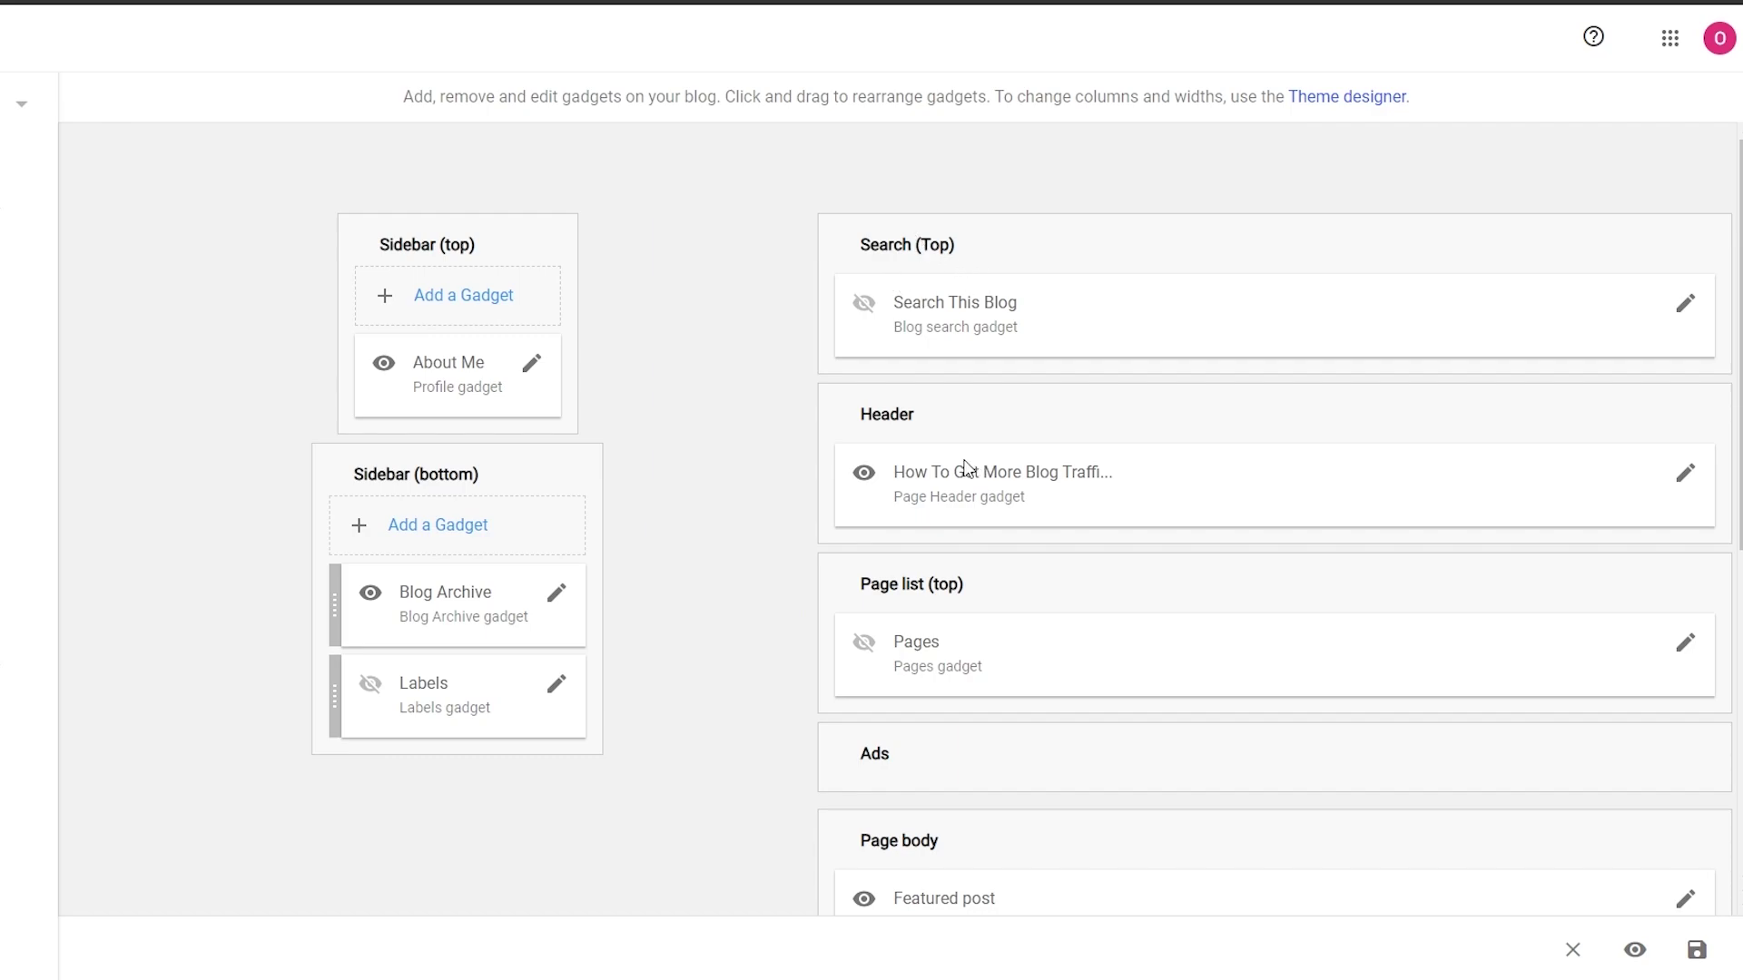
{"action": "scroll", "coordinate": [944, 465], "scroll_direction": "down", "scroll_amount": 2}
{"action": "scroll", "coordinate": [871, 444], "scroll_direction": "down", "scroll_amount": 1}
{"action": "scroll", "coordinate": [871, 404], "scroll_direction": "down", "scroll_amount": 3}
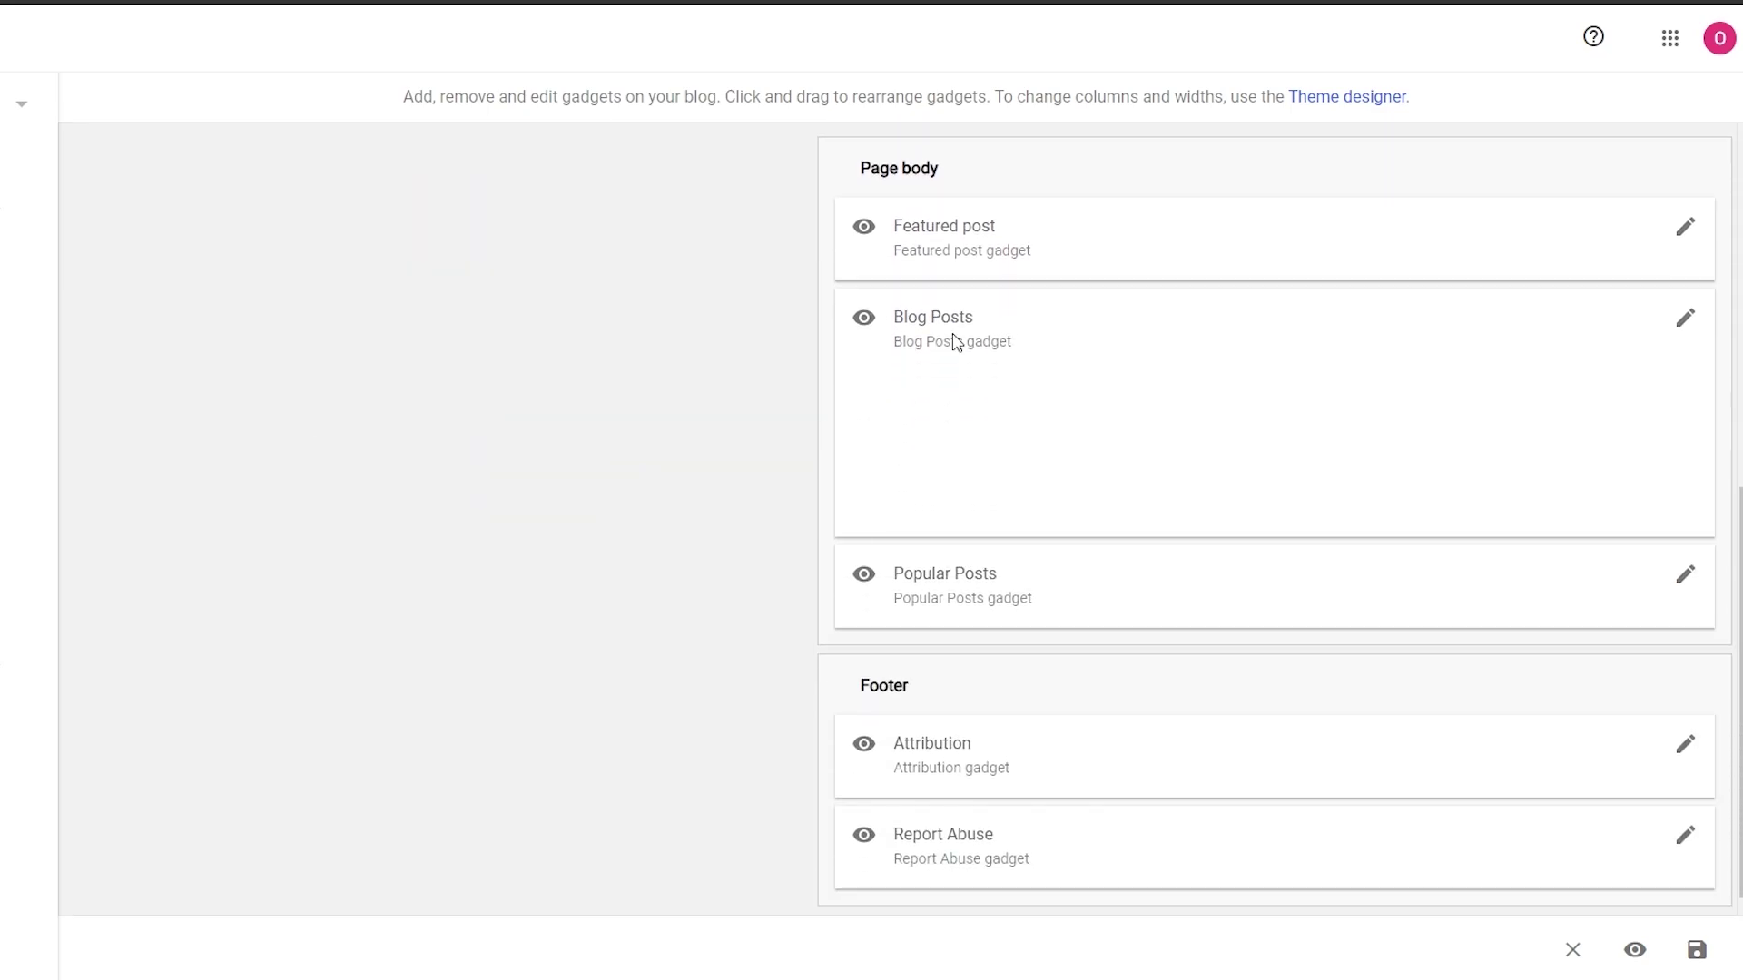
{"action": "scroll", "coordinate": [937, 740], "scroll_direction": "up", "scroll_amount": 6}
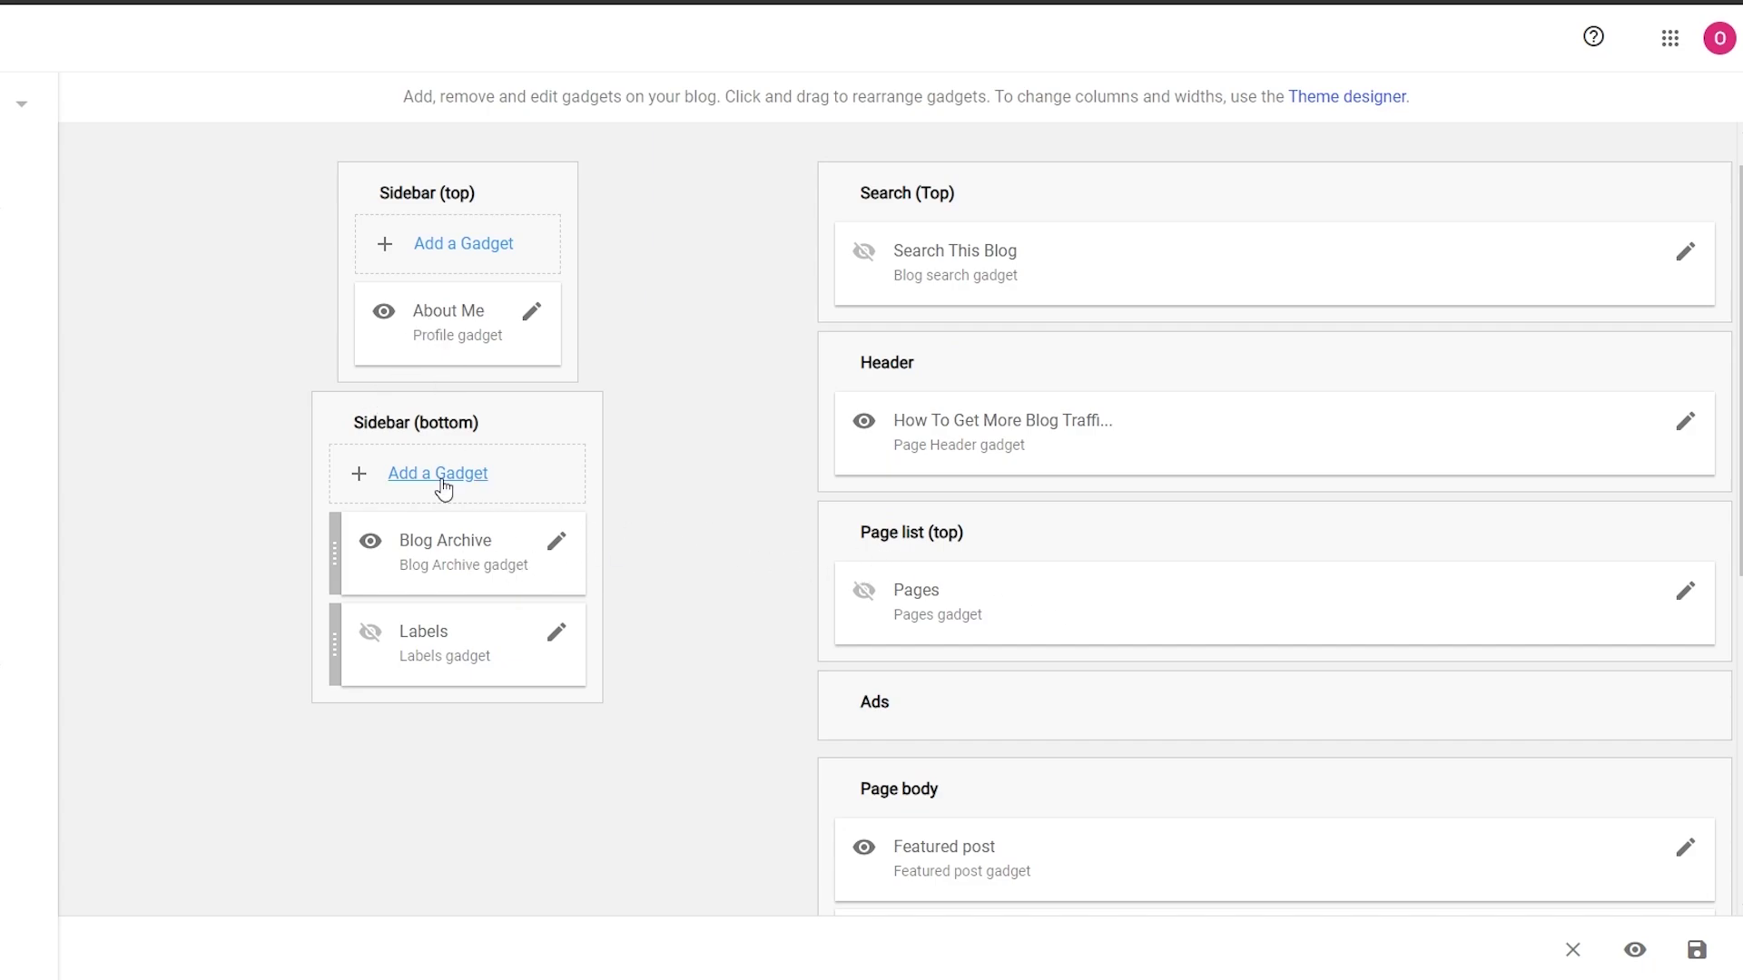
{"action": "left_click_drag", "start_coordinate": [435, 543], "coordinate": [491, 544]}
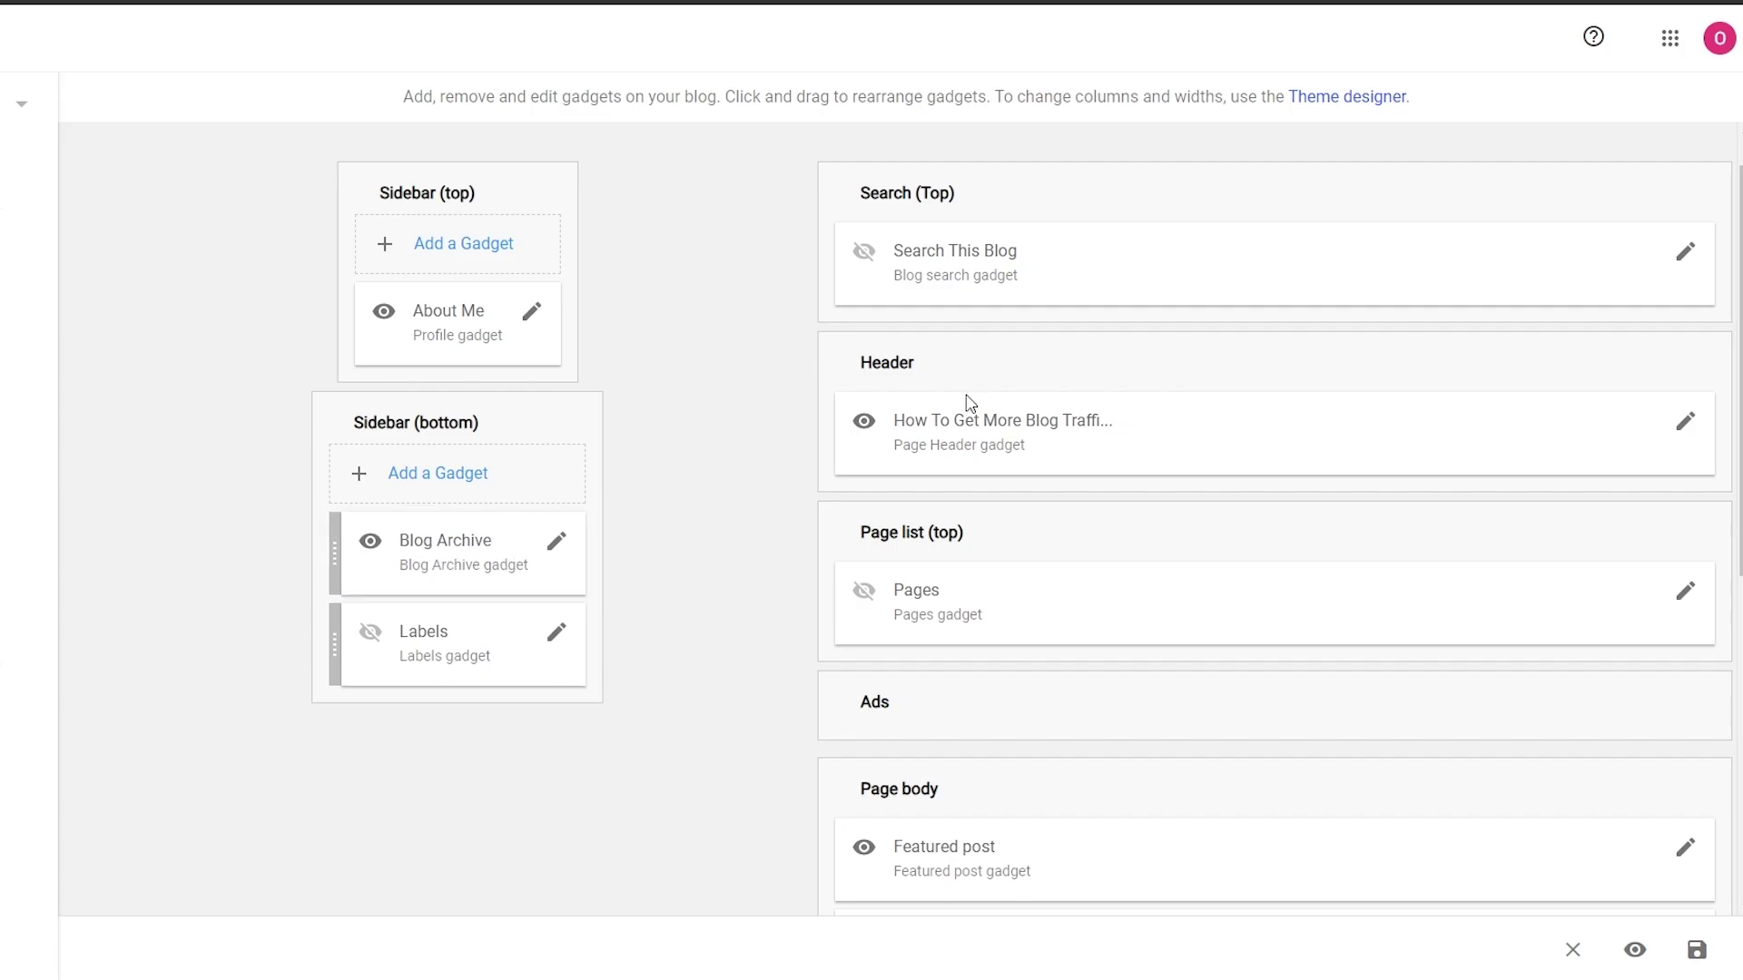
{"action": "left_click", "coordinate": [1686, 252]}
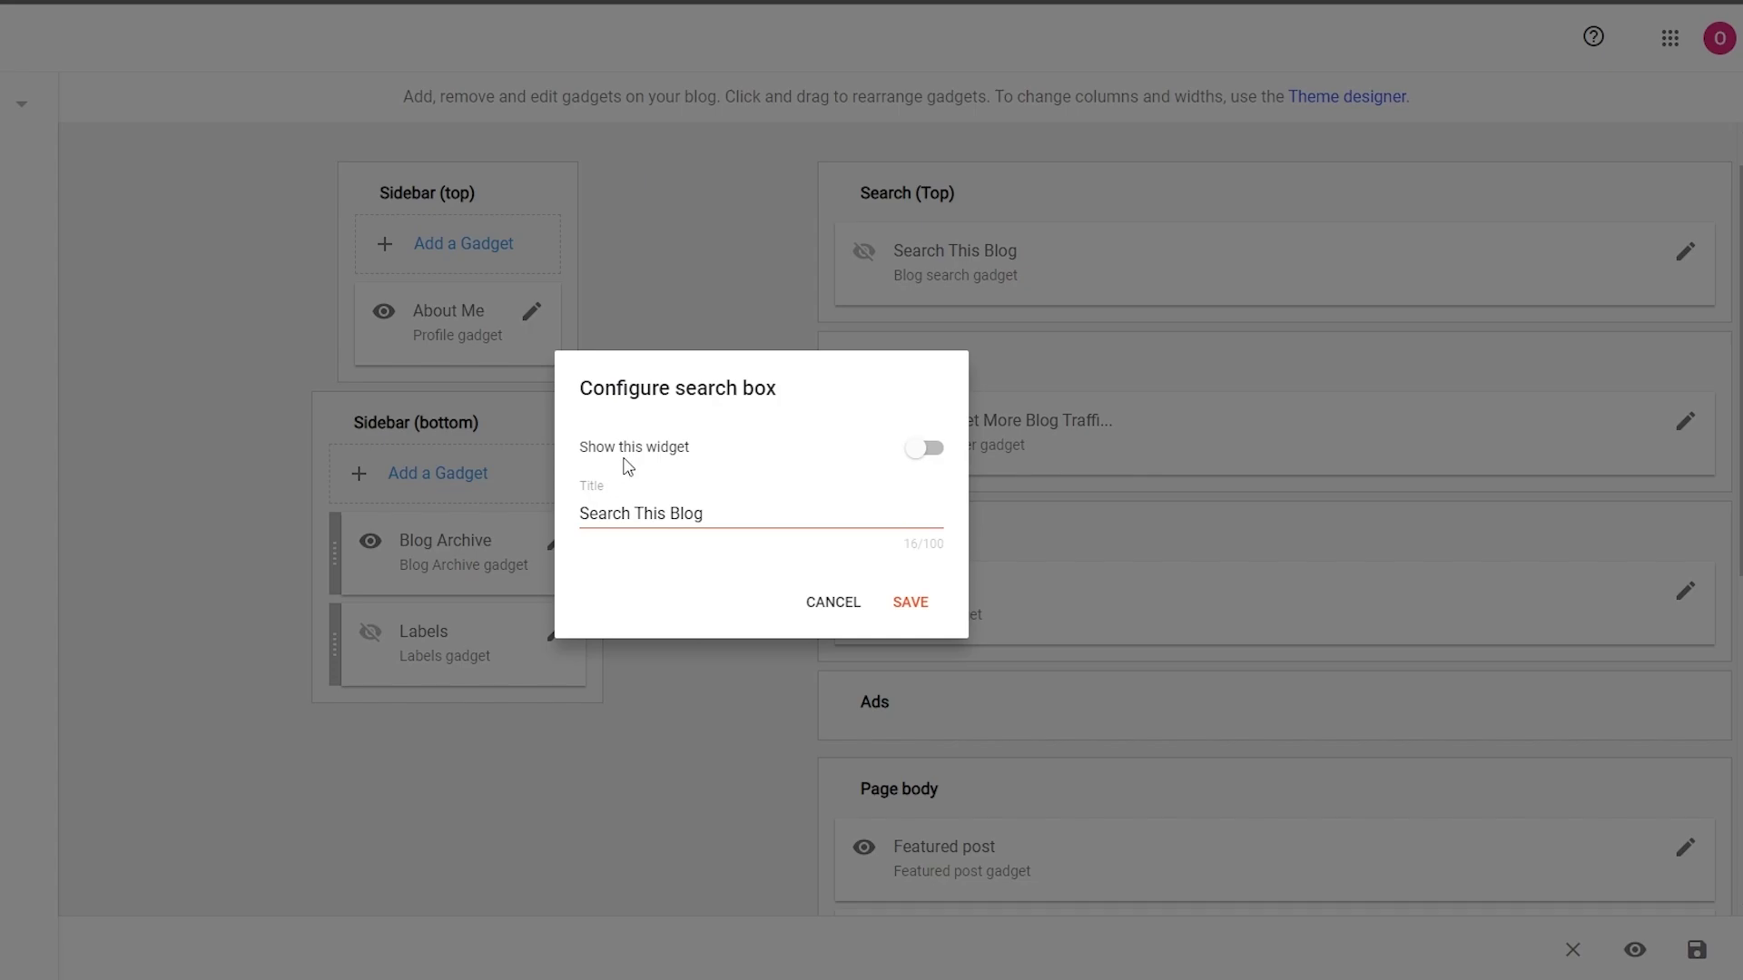
{"action": "left_click", "coordinate": [830, 602]}
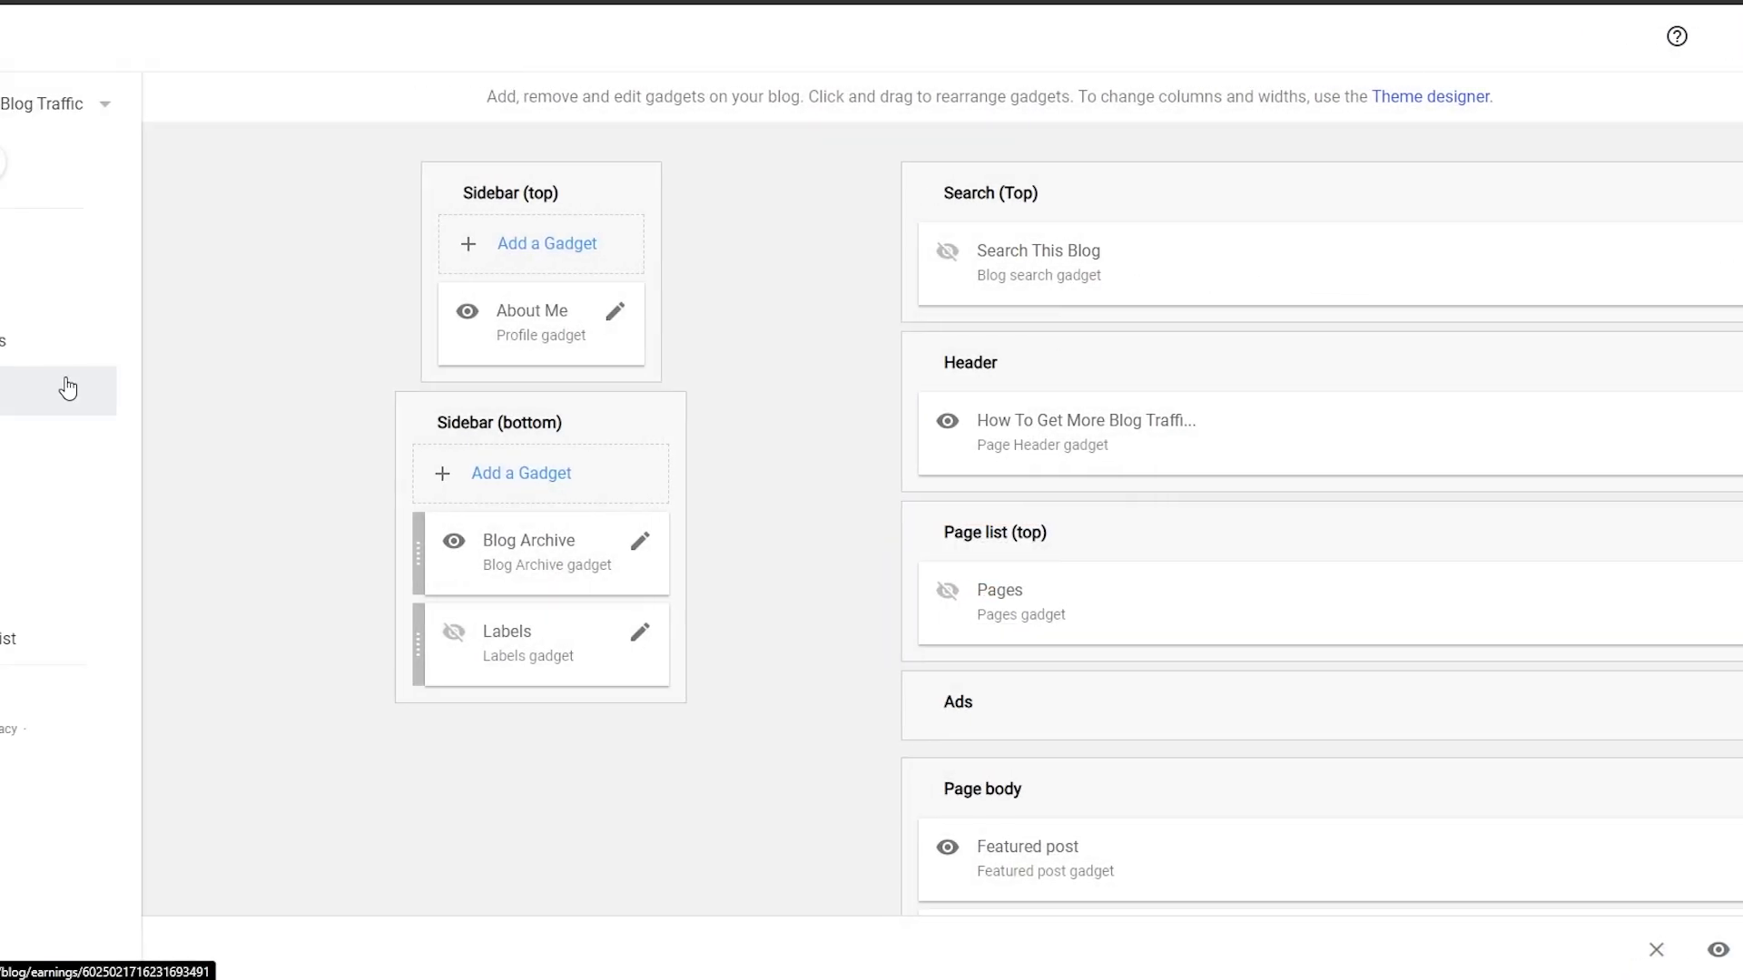
- Scroll to the Essential theme, preview its Light variant and apply it
{"action": "left_click", "coordinate": [136, 547]}
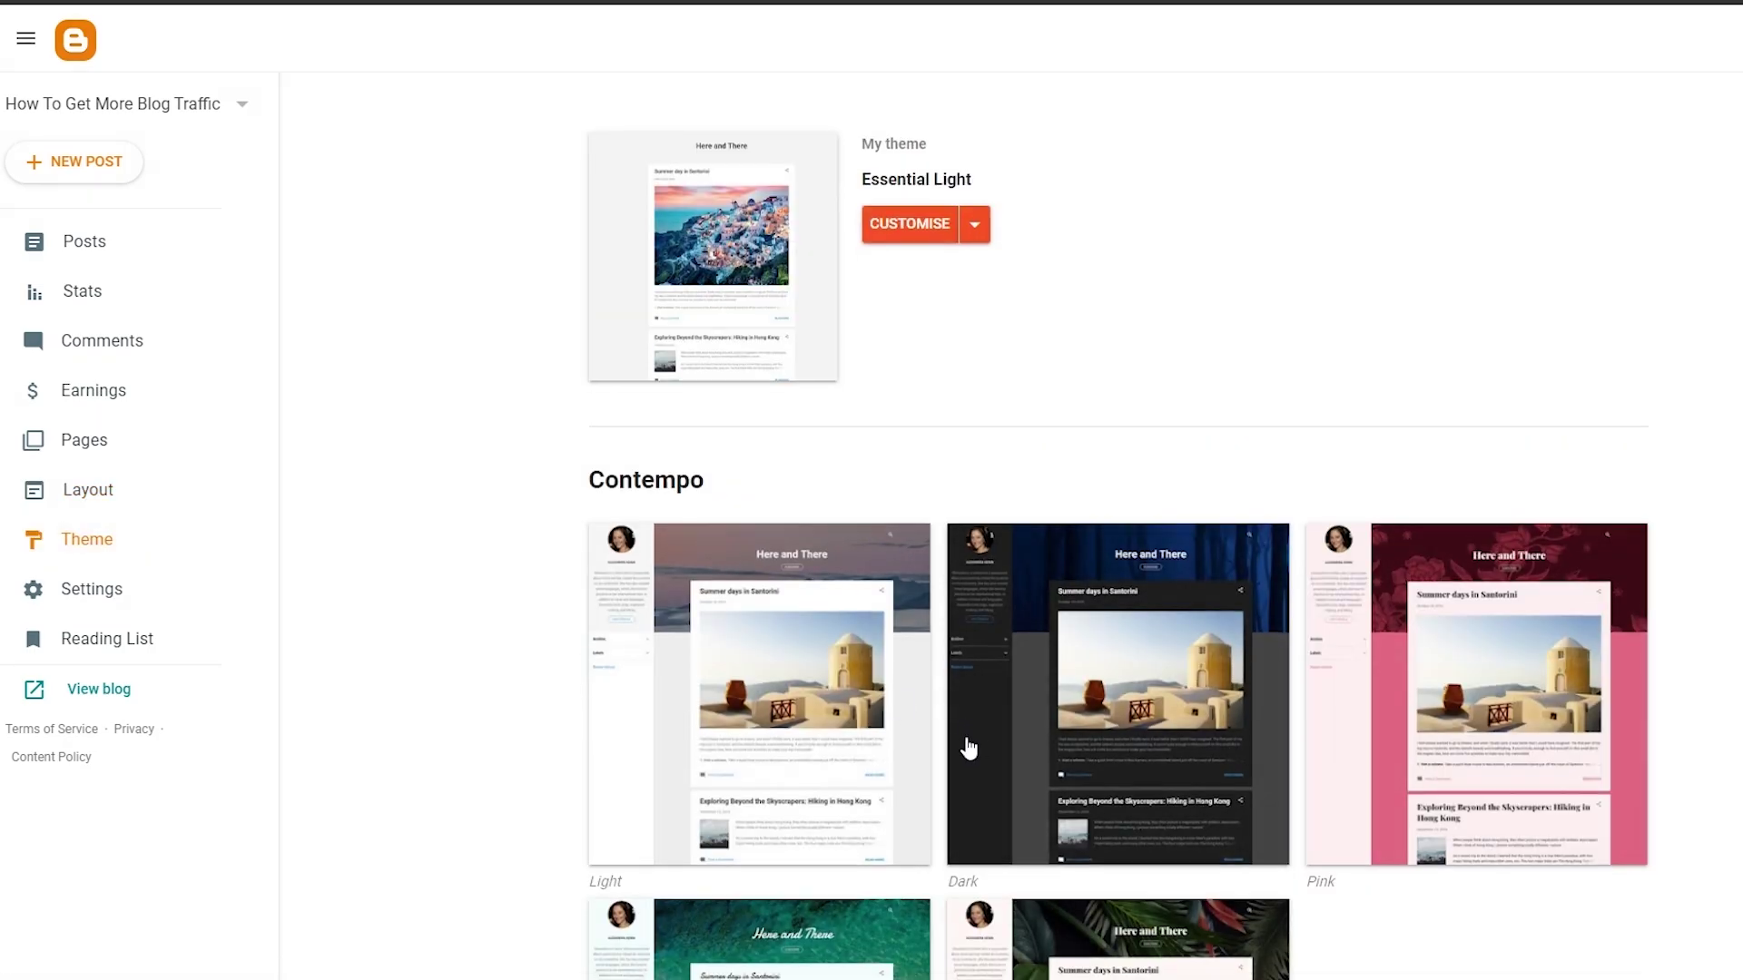
{"action": "scroll", "coordinate": [975, 748], "scroll_direction": "down", "scroll_amount": 7}
{"action": "scroll", "coordinate": [969, 752], "scroll_direction": "down", "scroll_amount": 7}
{"action": "scroll", "coordinate": [962, 756], "scroll_direction": "down", "scroll_amount": 2}
{"action": "scroll", "coordinate": [956, 758], "scroll_direction": "down", "scroll_amount": 8}
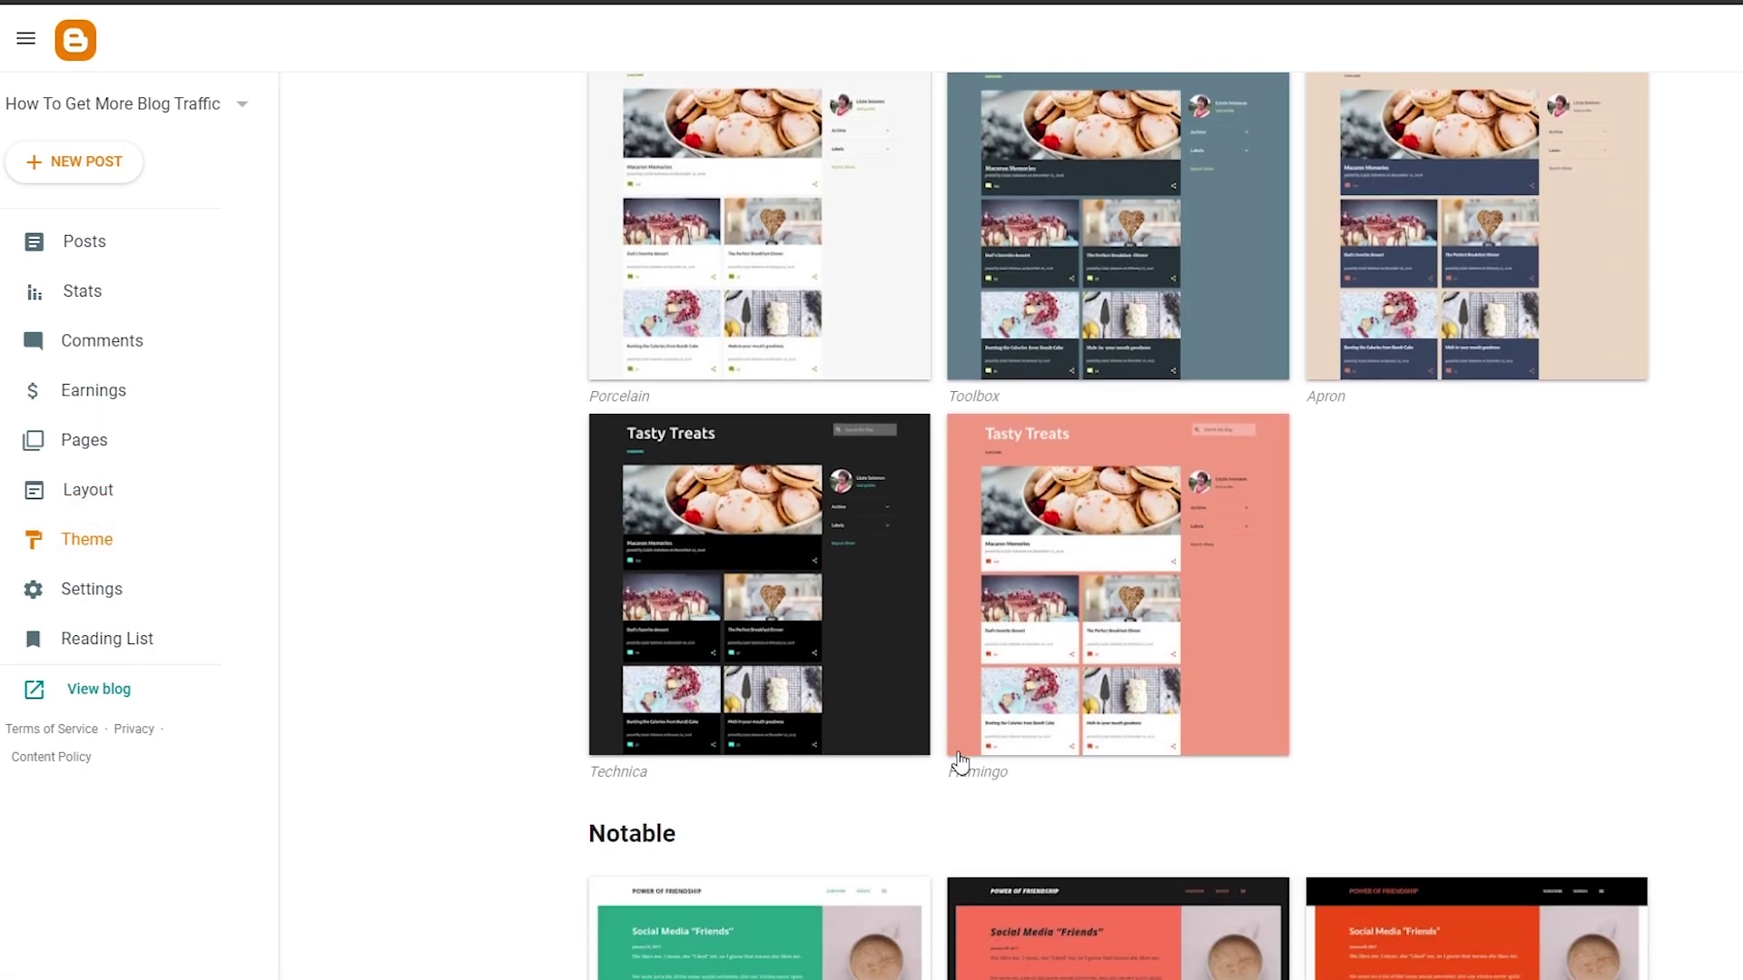
{"action": "scroll", "coordinate": [908, 758], "scroll_direction": "down", "scroll_amount": 4}
{"action": "scroll", "coordinate": [871, 758], "scroll_direction": "down", "scroll_amount": 2}
{"action": "scroll", "coordinate": [853, 753], "scroll_direction": "down", "scroll_amount": 8}
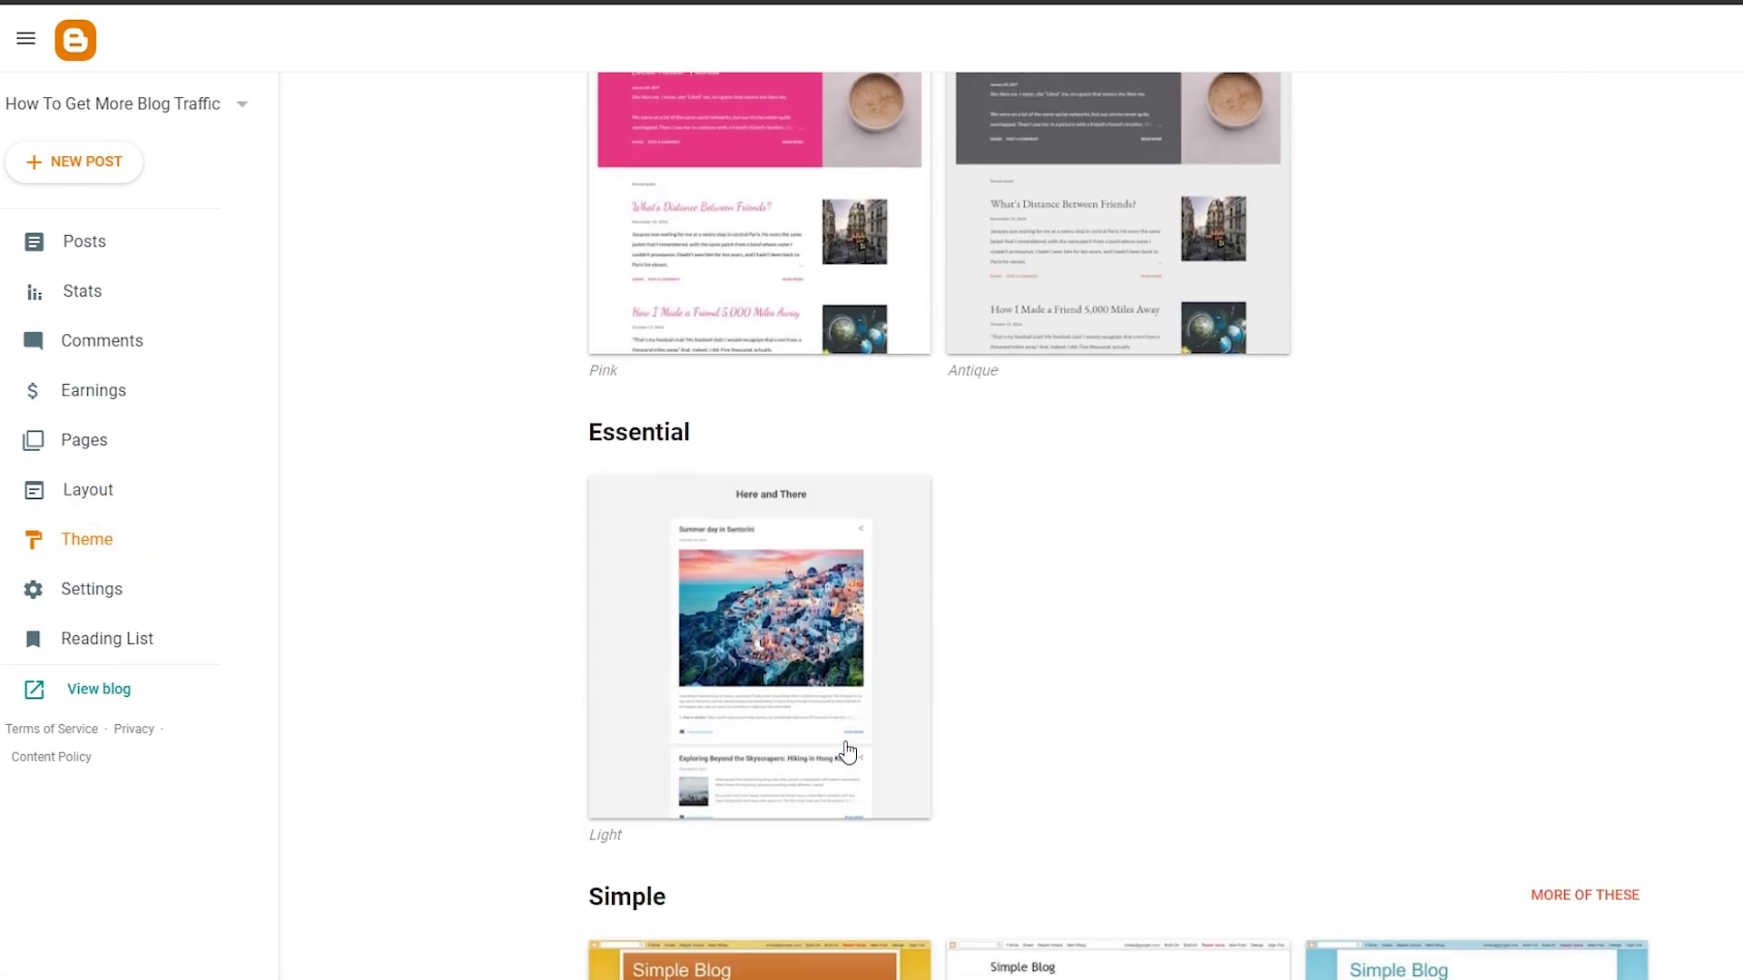
{"action": "left_click", "coordinate": [601, 597]}
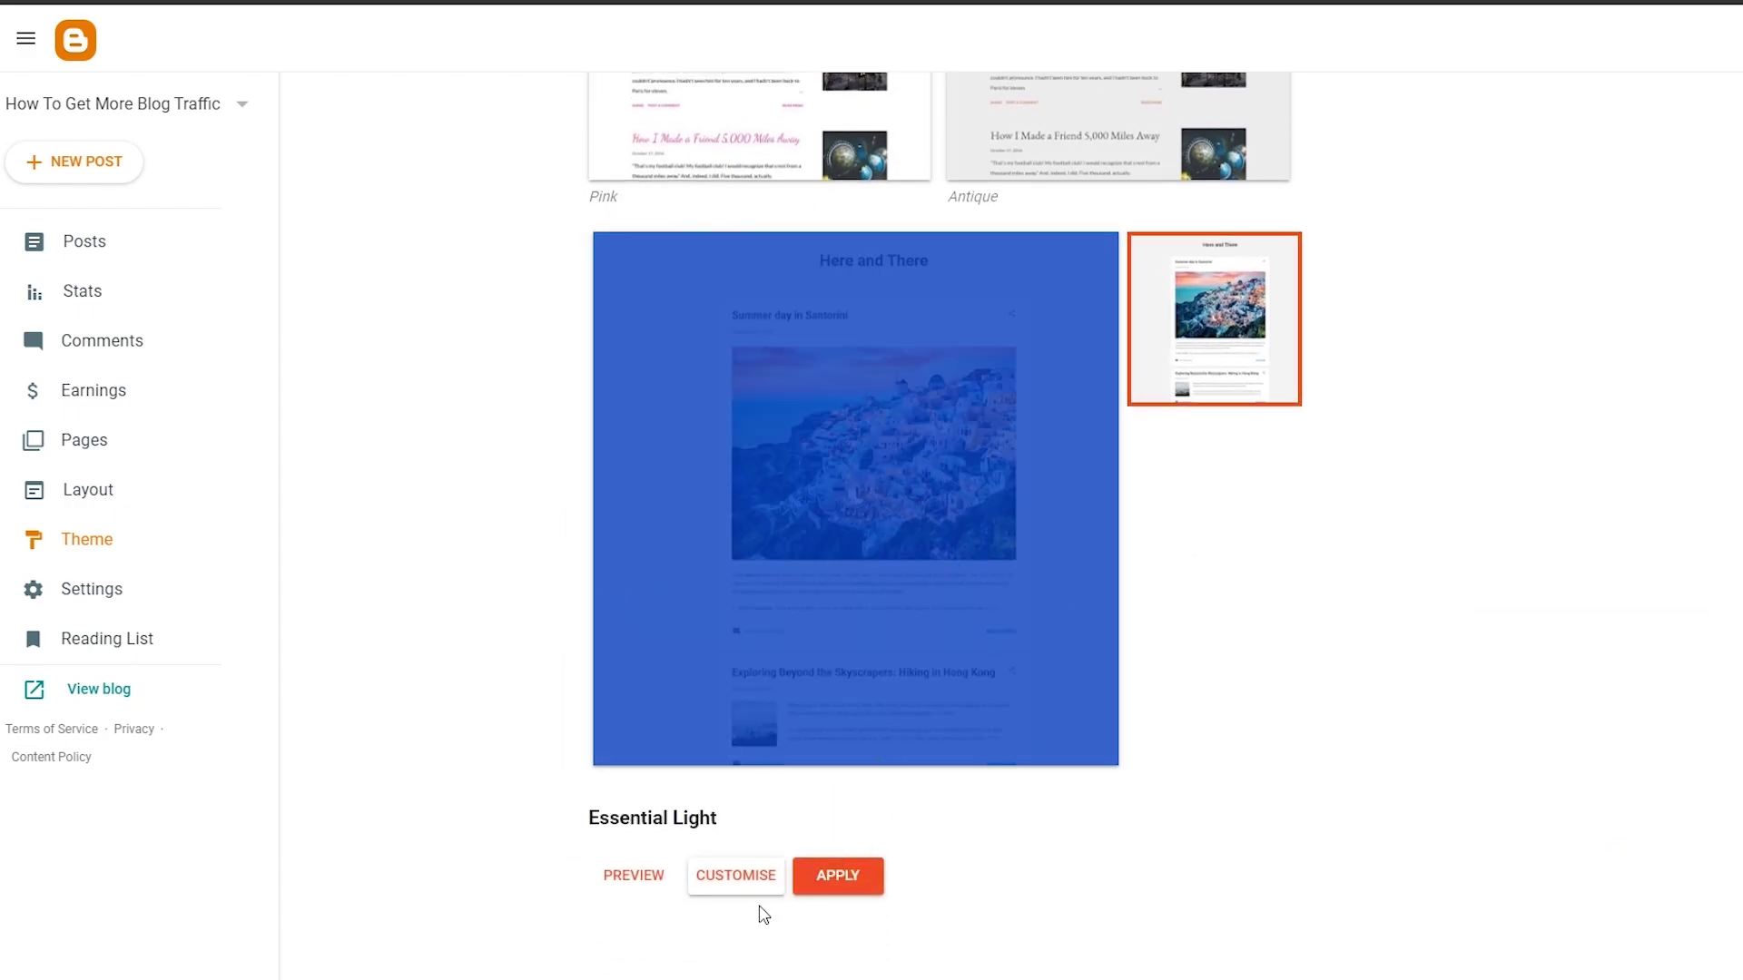
{"action": "left_click", "coordinate": [802, 877]}
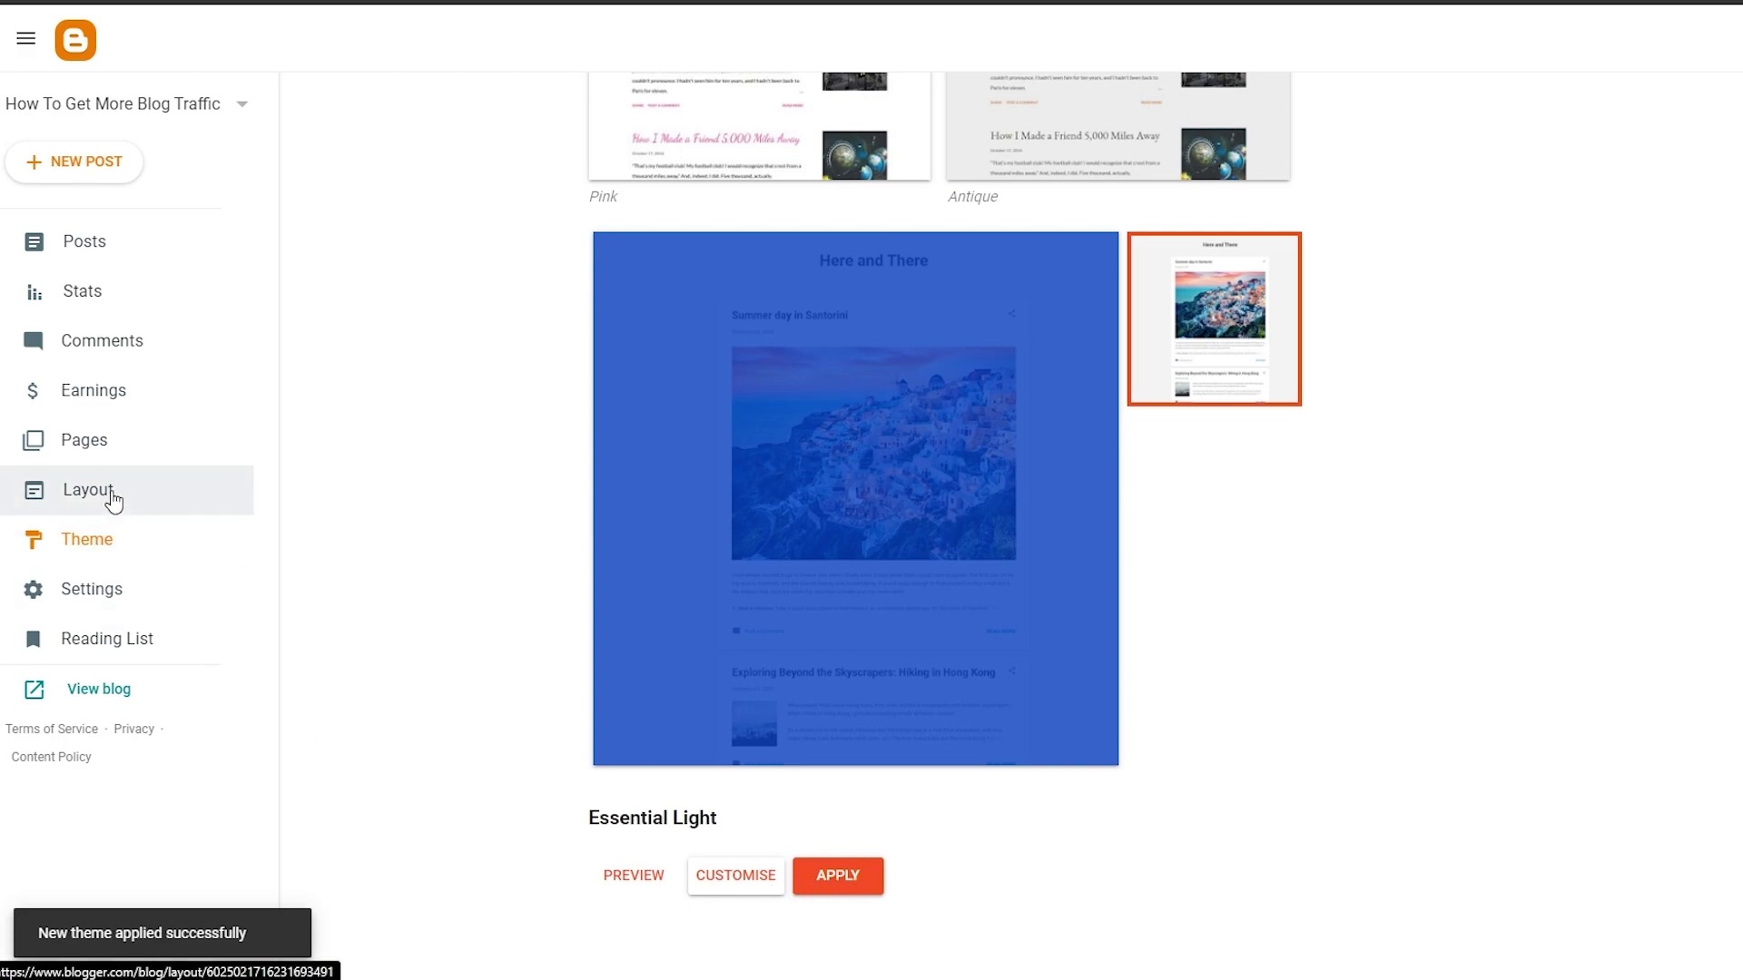
{"action": "left_click", "coordinate": [93, 170]}
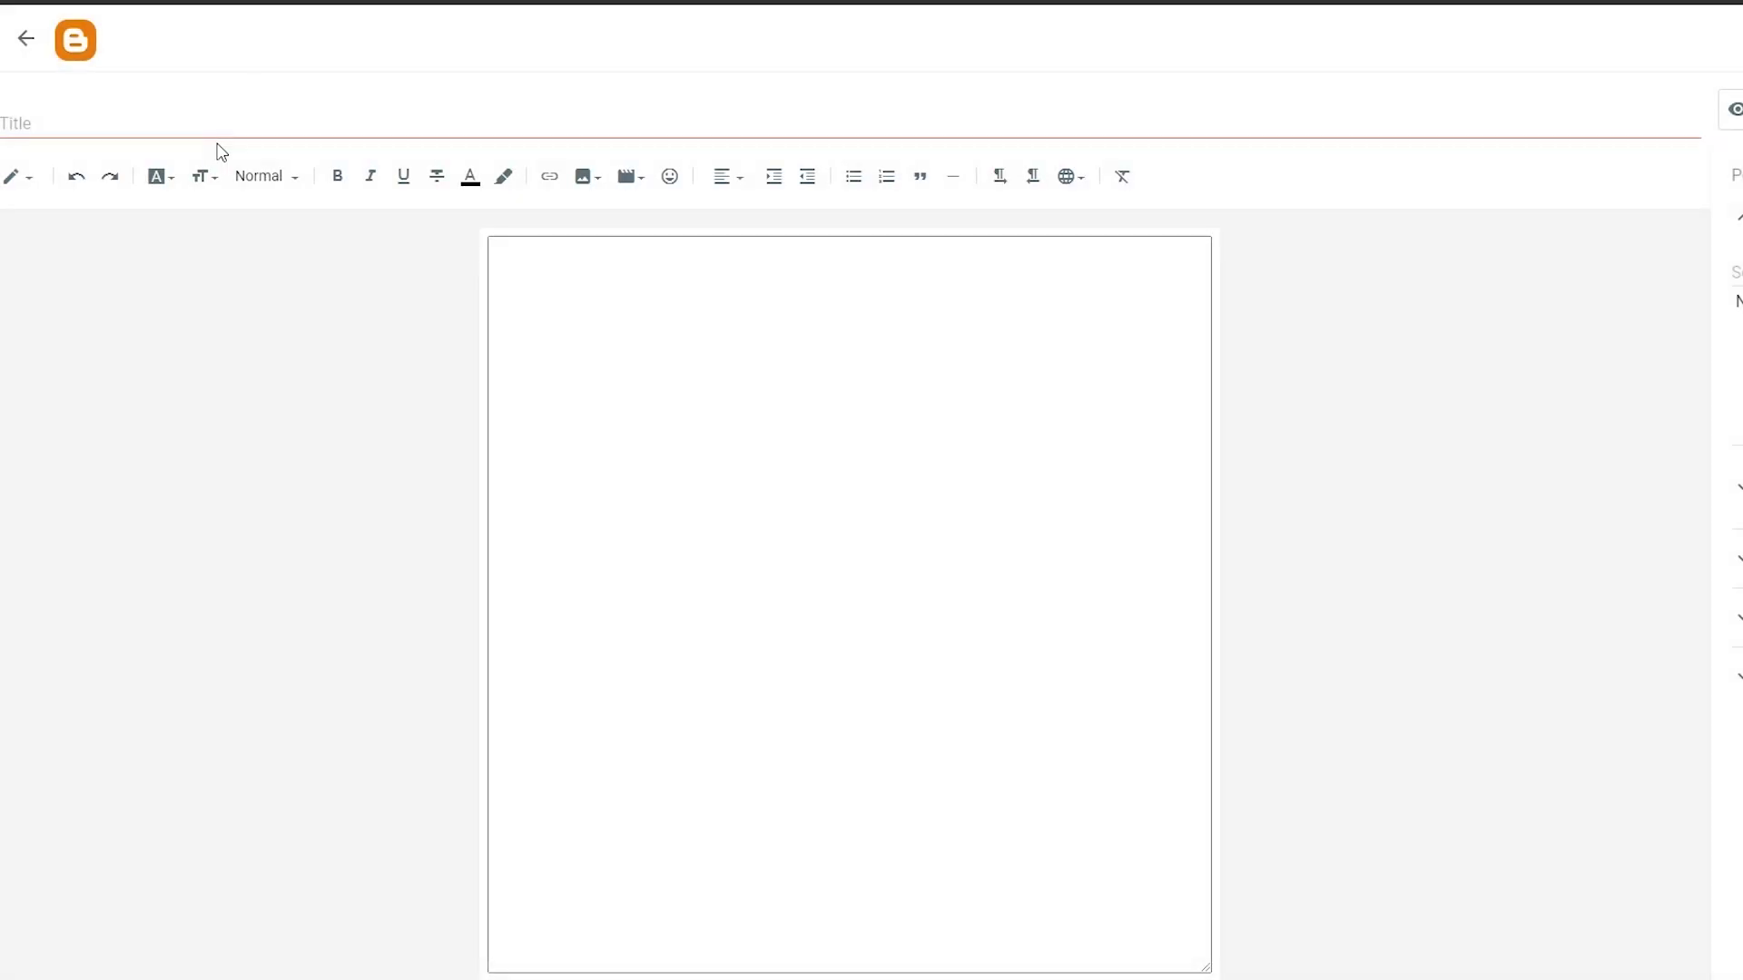
{"action": "left_click", "coordinate": [33, 119]}
{"action": "left_click", "coordinate": [575, 345]}
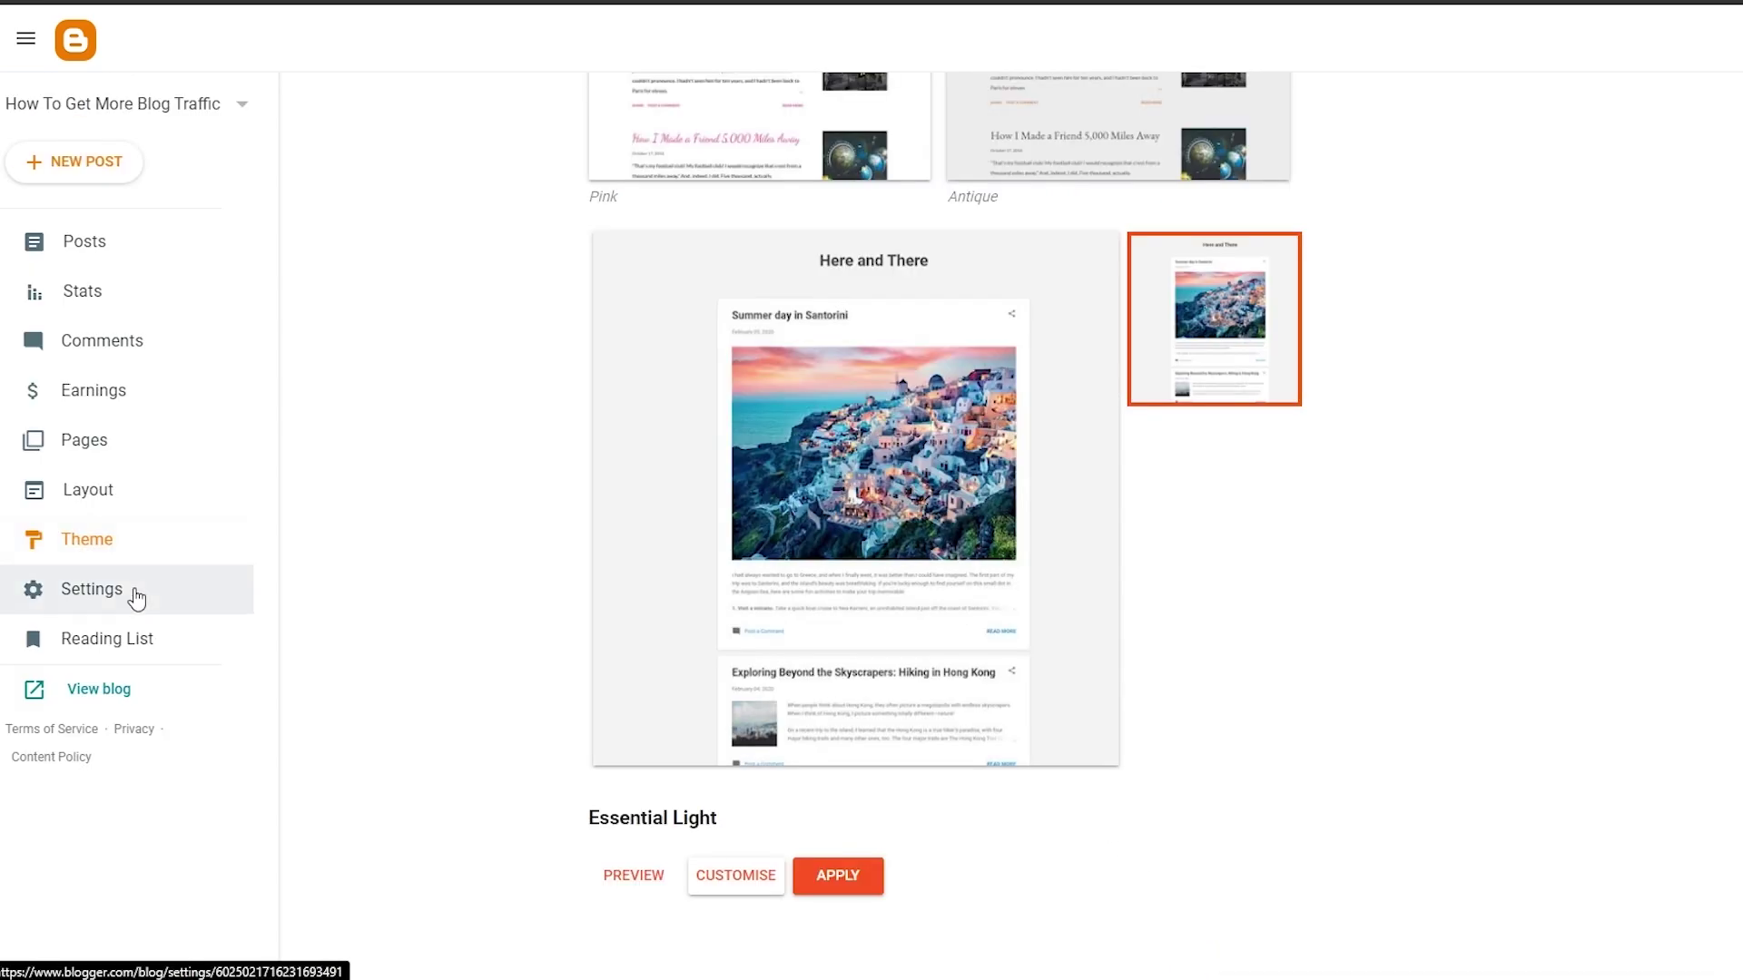
- Open the blog Settings and read the adult content warning option
{"action": "left_click", "coordinate": [137, 597]}
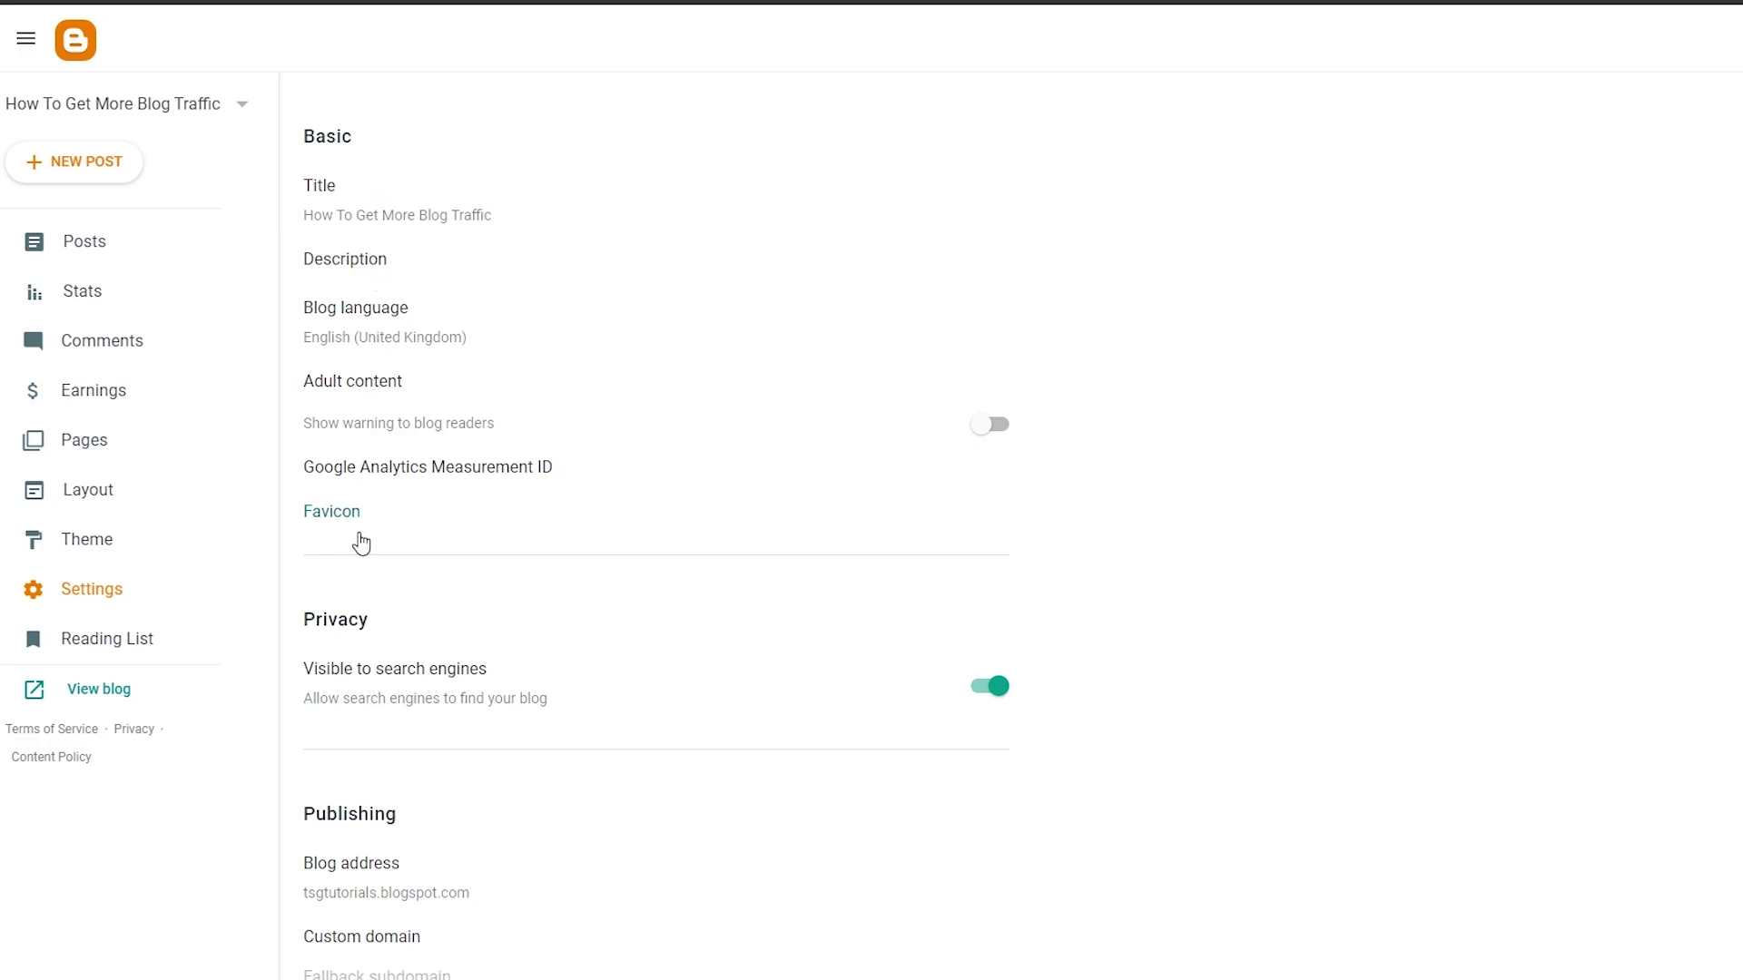
{"action": "left_click_drag", "start_coordinate": [339, 426], "coordinate": [564, 434]}
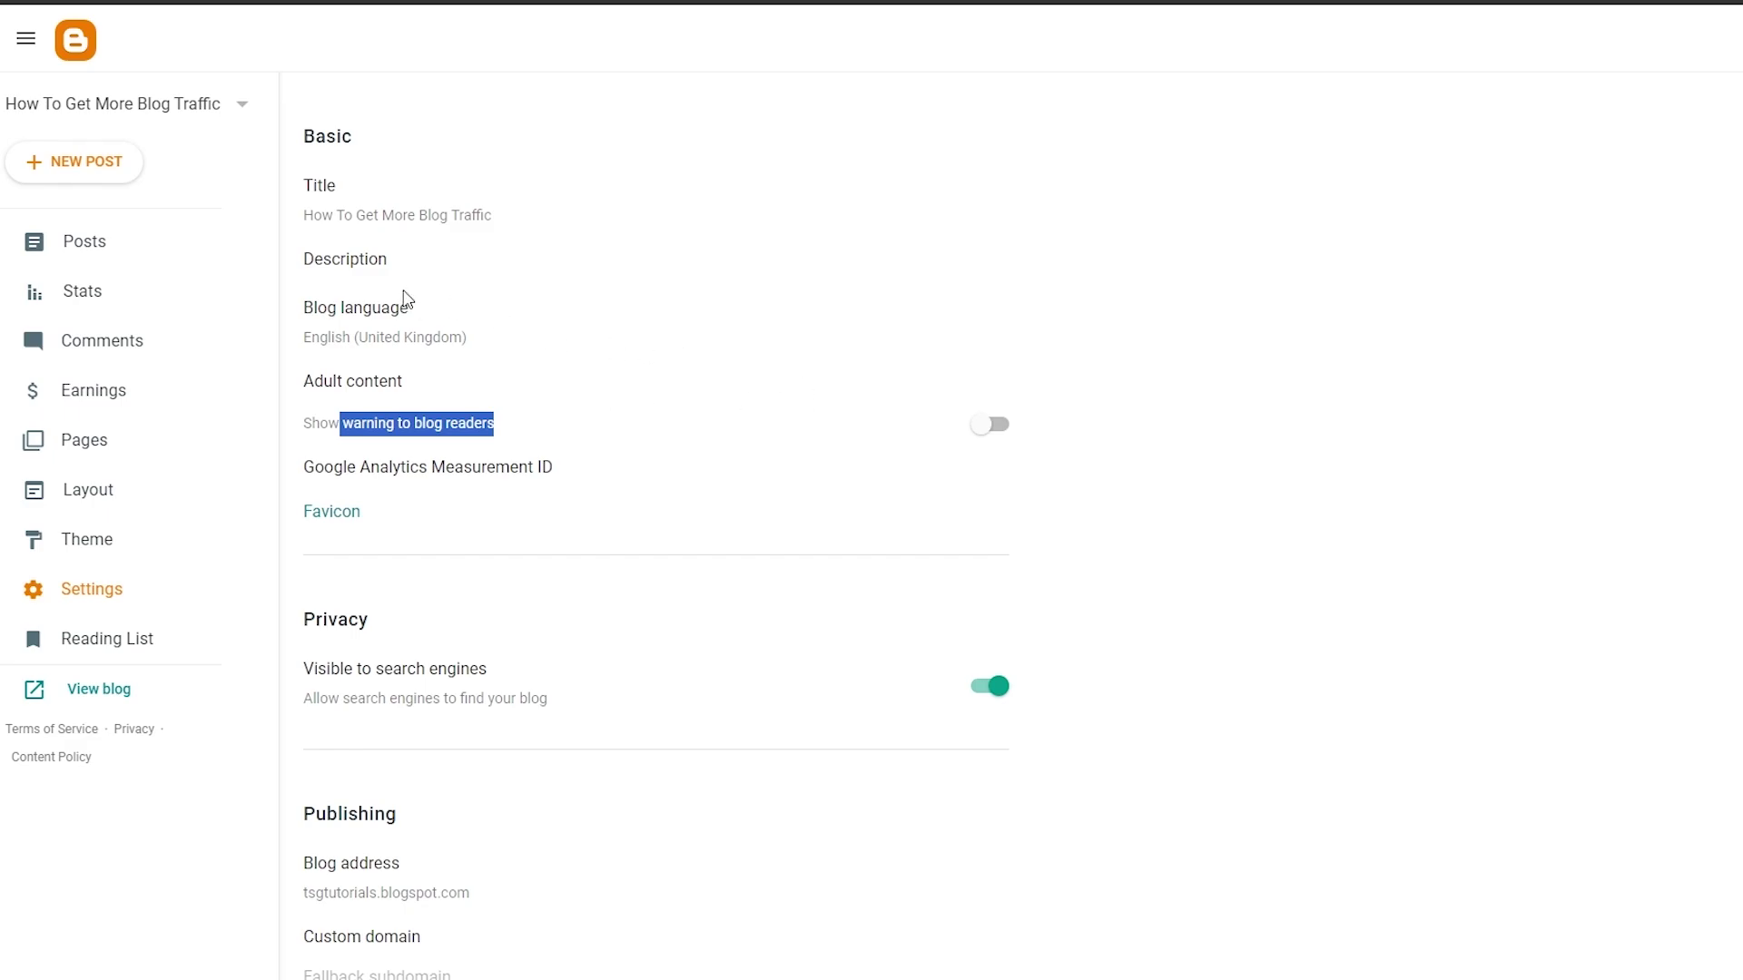
{"action": "scroll", "coordinate": [381, 289], "scroll_direction": "down", "scroll_amount": 2}
{"action": "scroll", "coordinate": [327, 280], "scroll_direction": "up", "scroll_amount": 2}
{"action": "scroll", "coordinate": [304, 245], "scroll_direction": "down", "scroll_amount": 8}
{"action": "scroll", "coordinate": [494, 536], "scroll_direction": "down", "scroll_amount": 5}
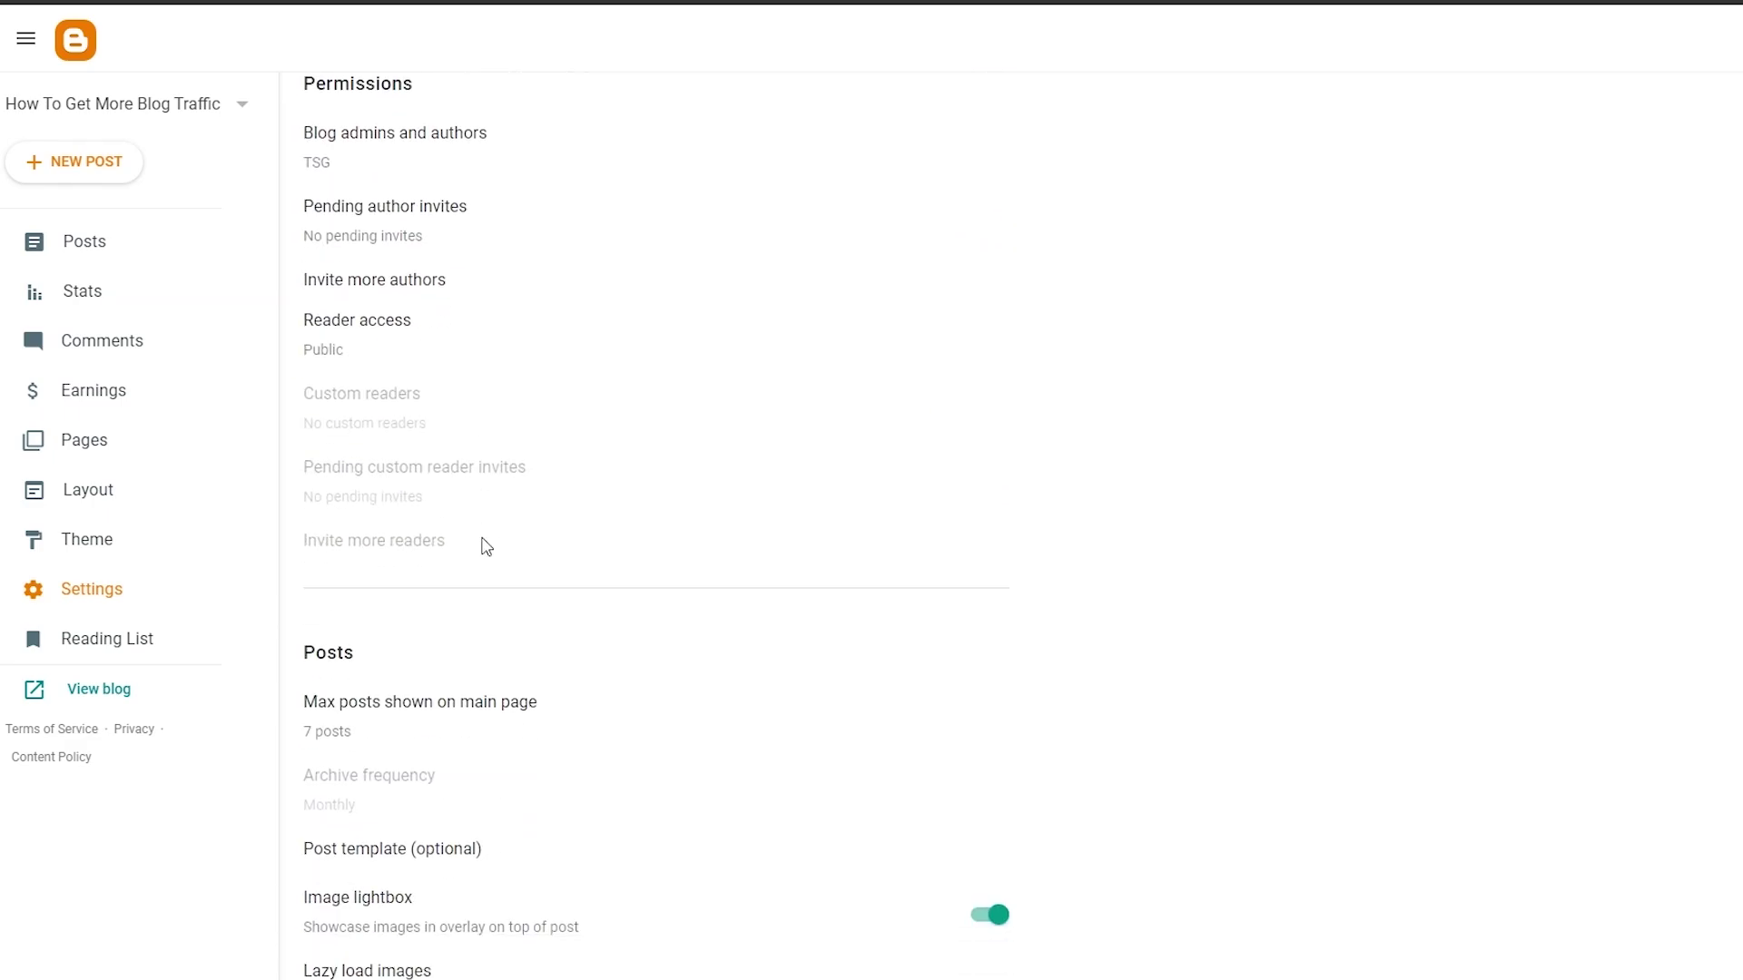
{"action": "scroll", "coordinate": [508, 672], "scroll_direction": "down", "scroll_amount": 5}
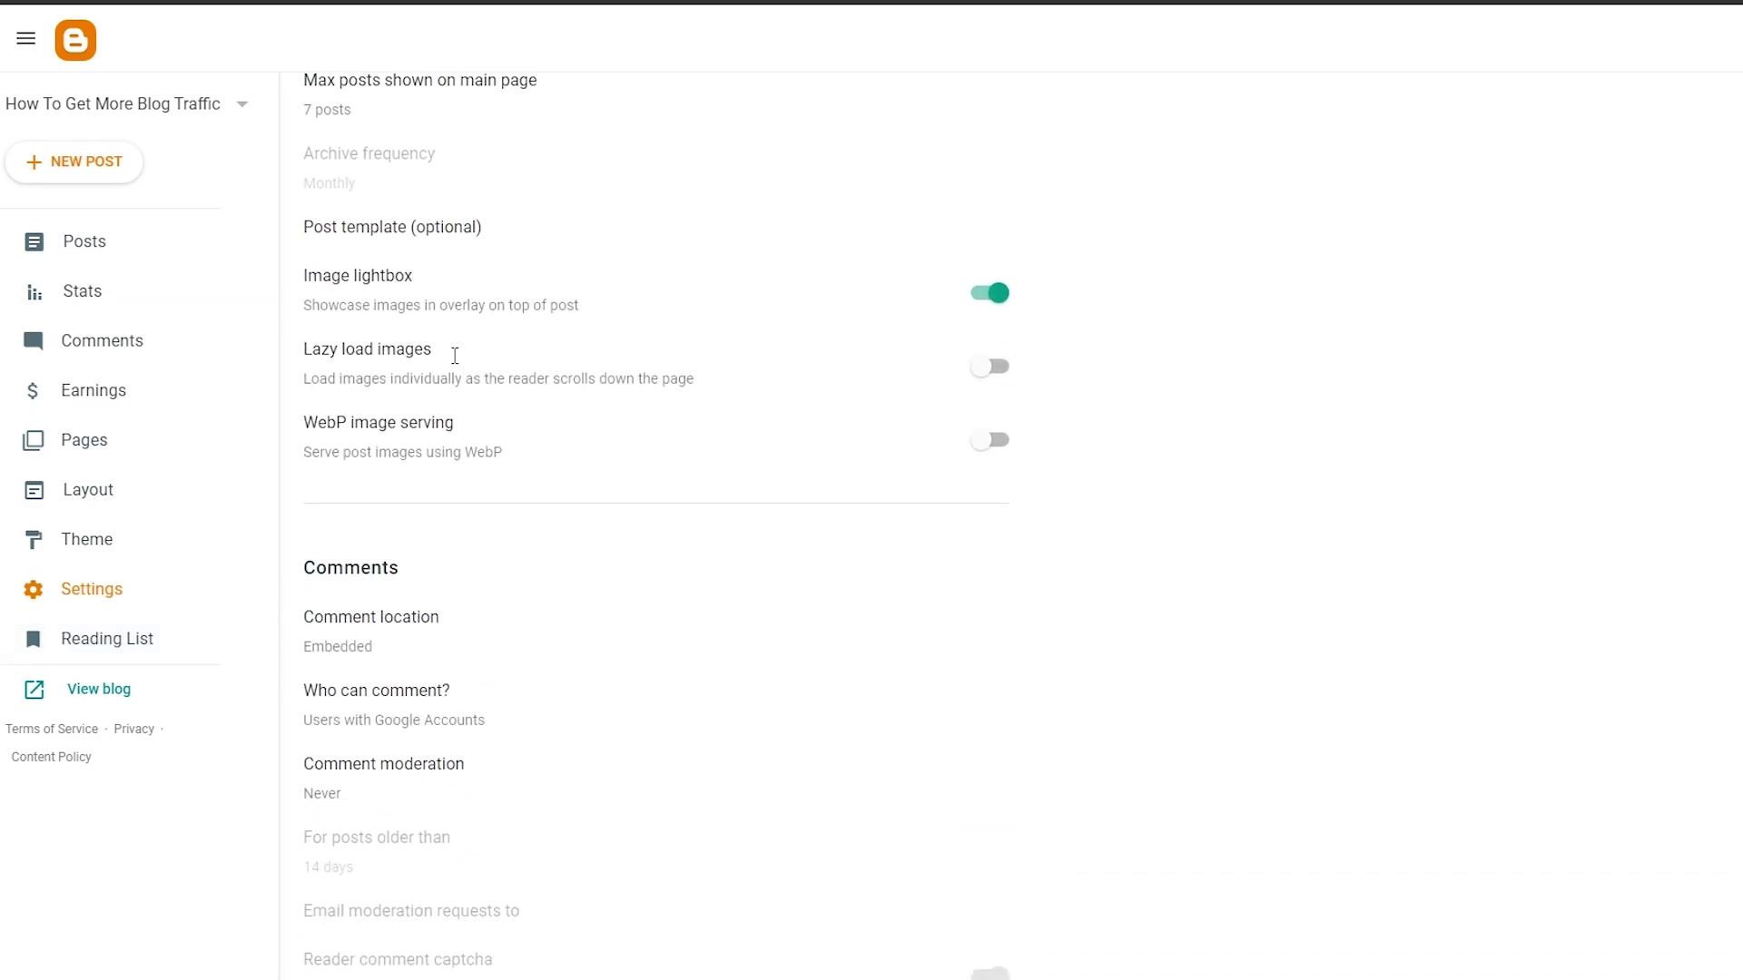
{"action": "scroll", "coordinate": [498, 370], "scroll_direction": "down", "scroll_amount": 5}
{"action": "scroll", "coordinate": [736, 578], "scroll_direction": "up", "scroll_amount": 4}
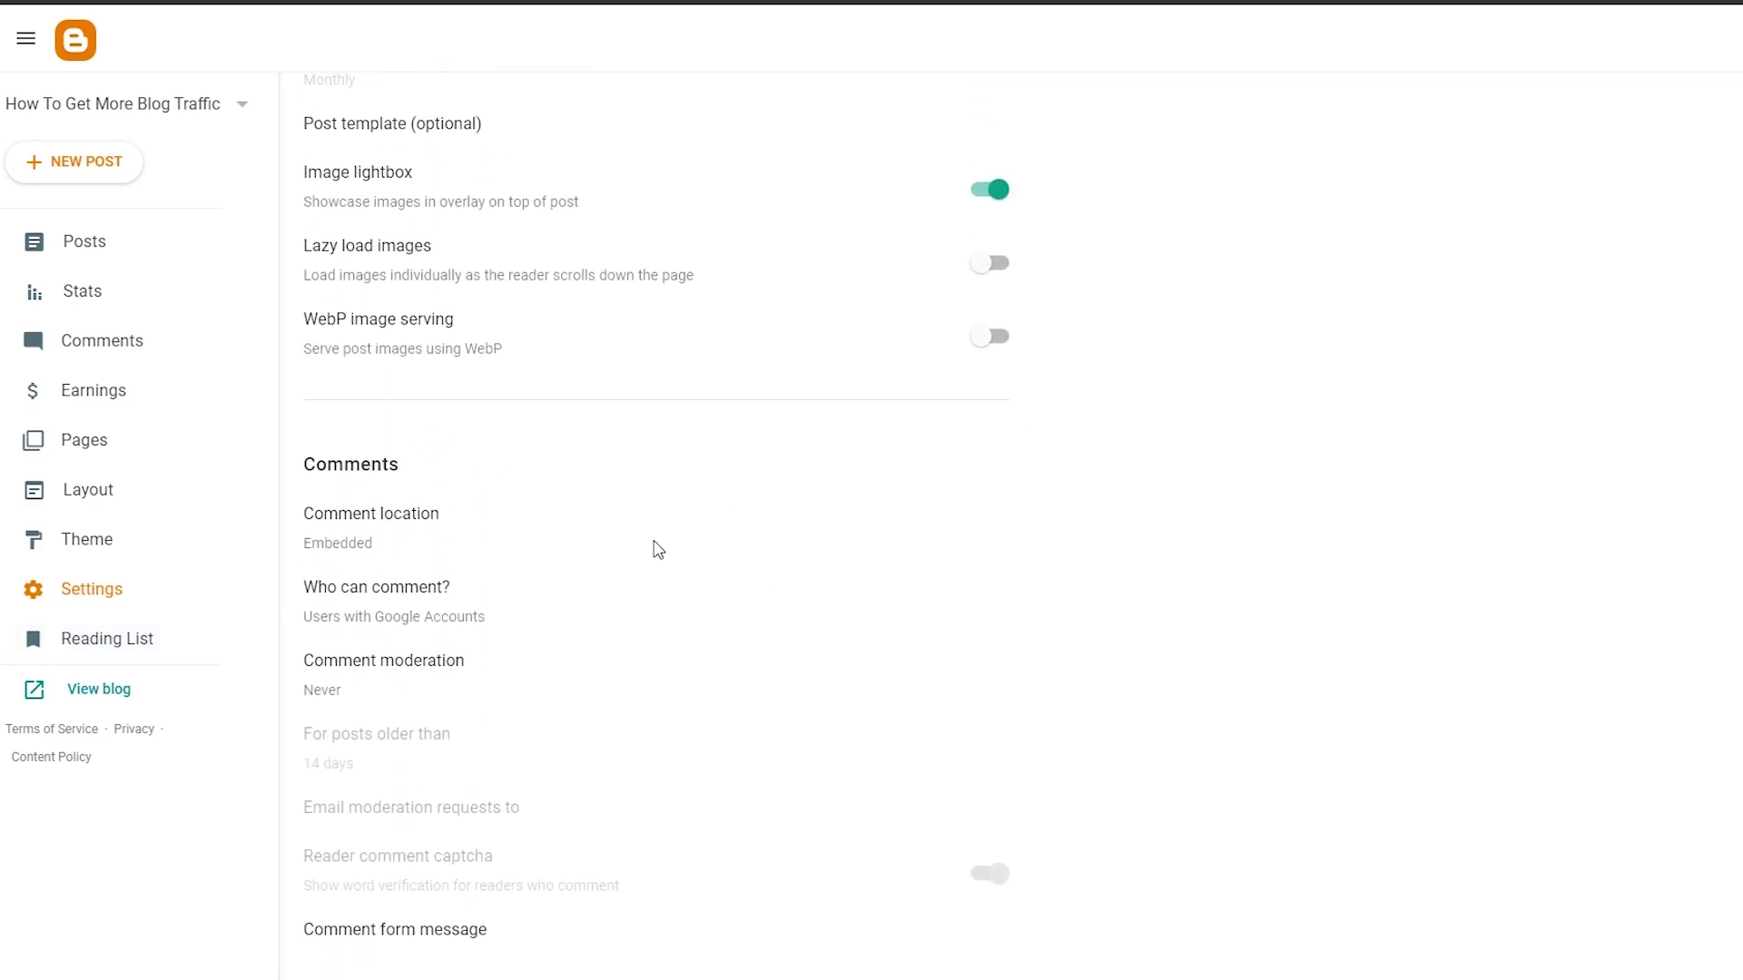
- Scroll through the remaining settings sections down to the General heading
{"action": "scroll", "coordinate": [658, 550], "scroll_direction": "down", "scroll_amount": 1}
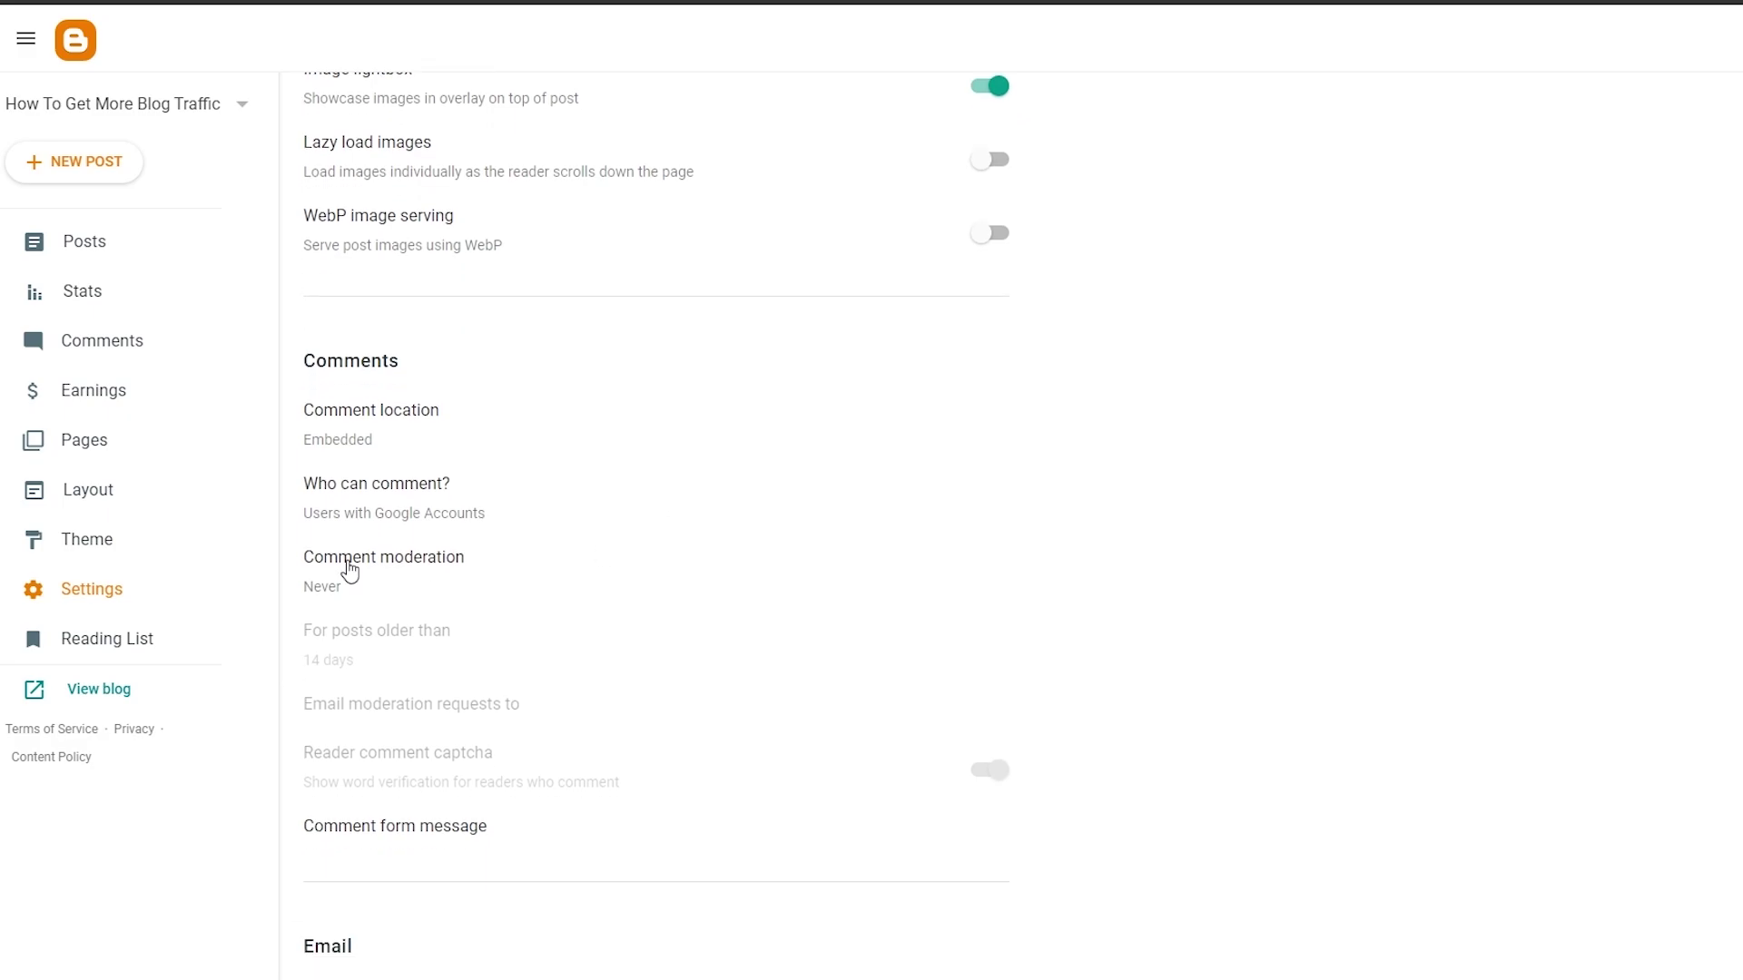
{"action": "scroll", "coordinate": [574, 480], "scroll_direction": "down", "scroll_amount": 2}
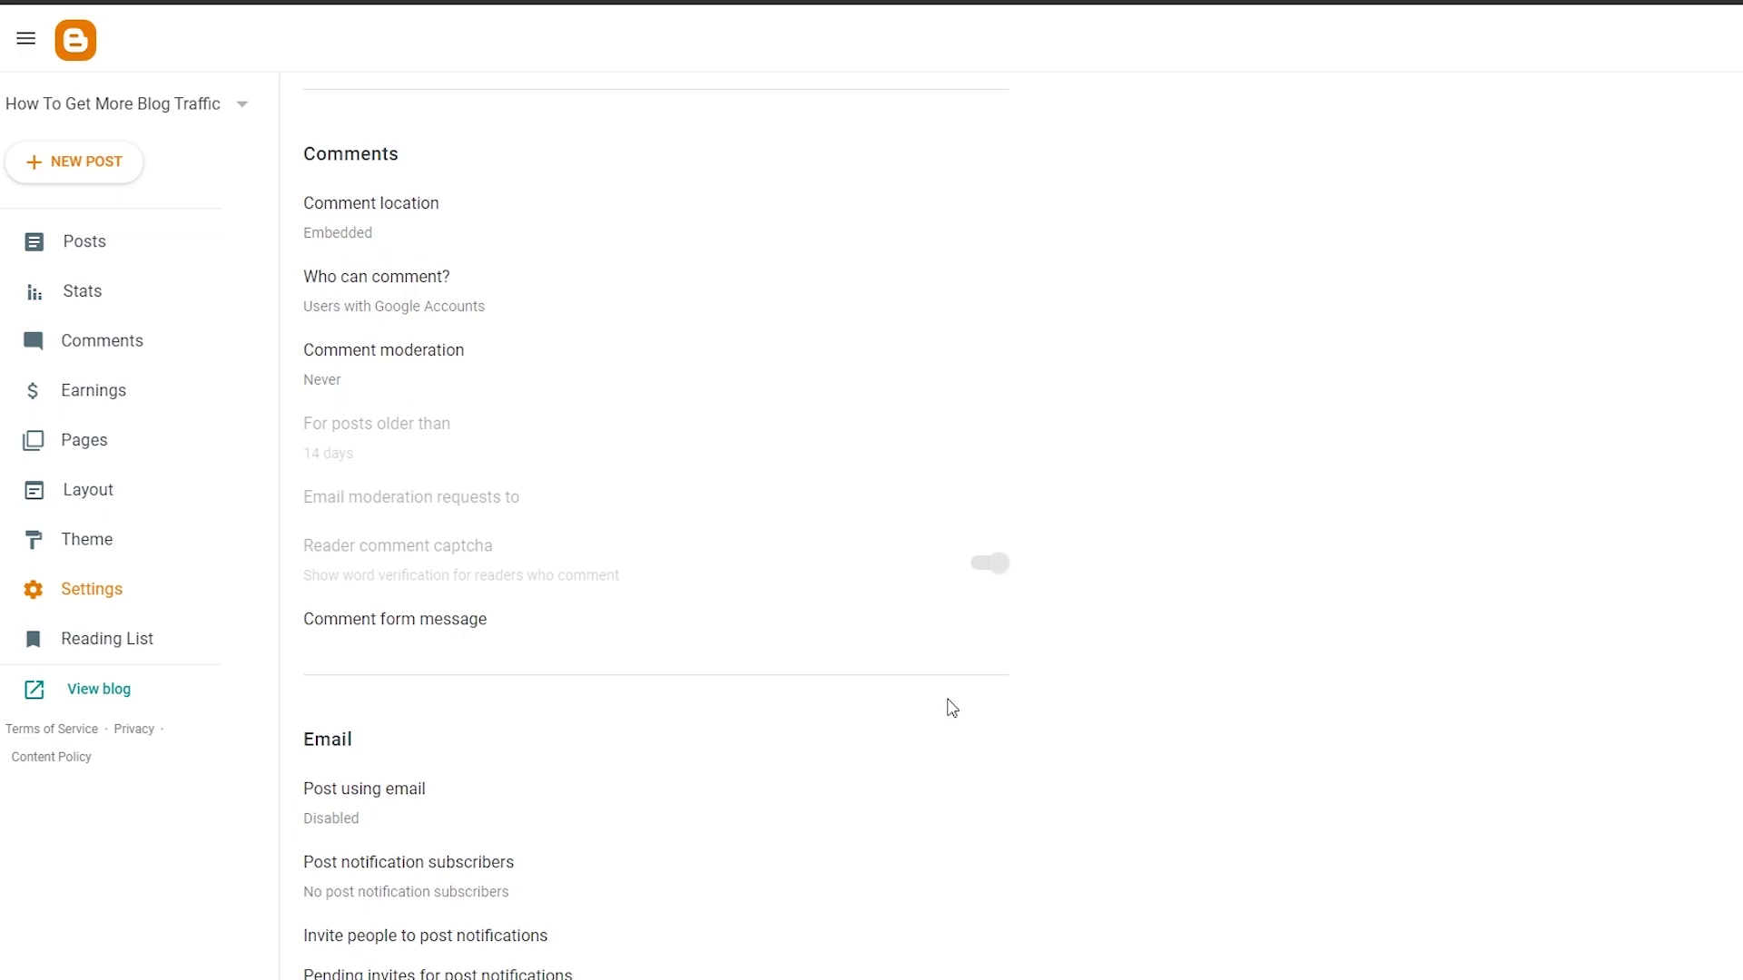
{"action": "scroll", "coordinate": [919, 644], "scroll_direction": "down", "scroll_amount": 5}
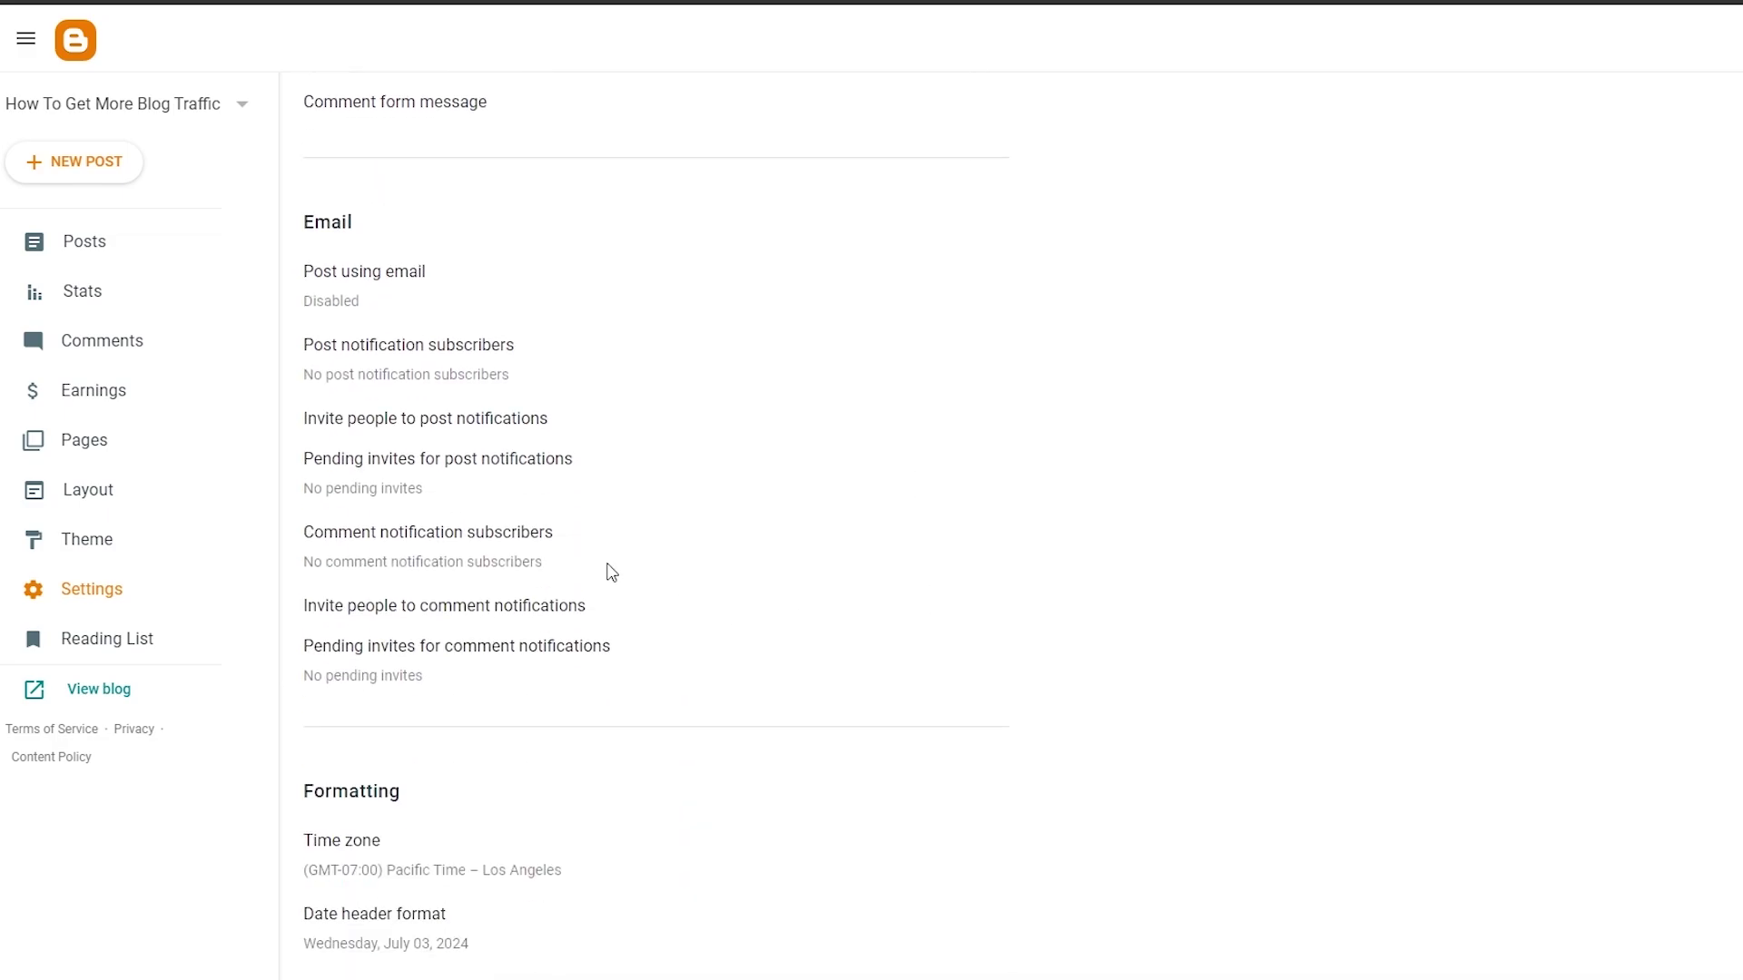
{"action": "scroll", "coordinate": [696, 482], "scroll_direction": "down", "scroll_amount": 3}
{"action": "scroll", "coordinate": [698, 479], "scroll_direction": "down", "scroll_amount": 4}
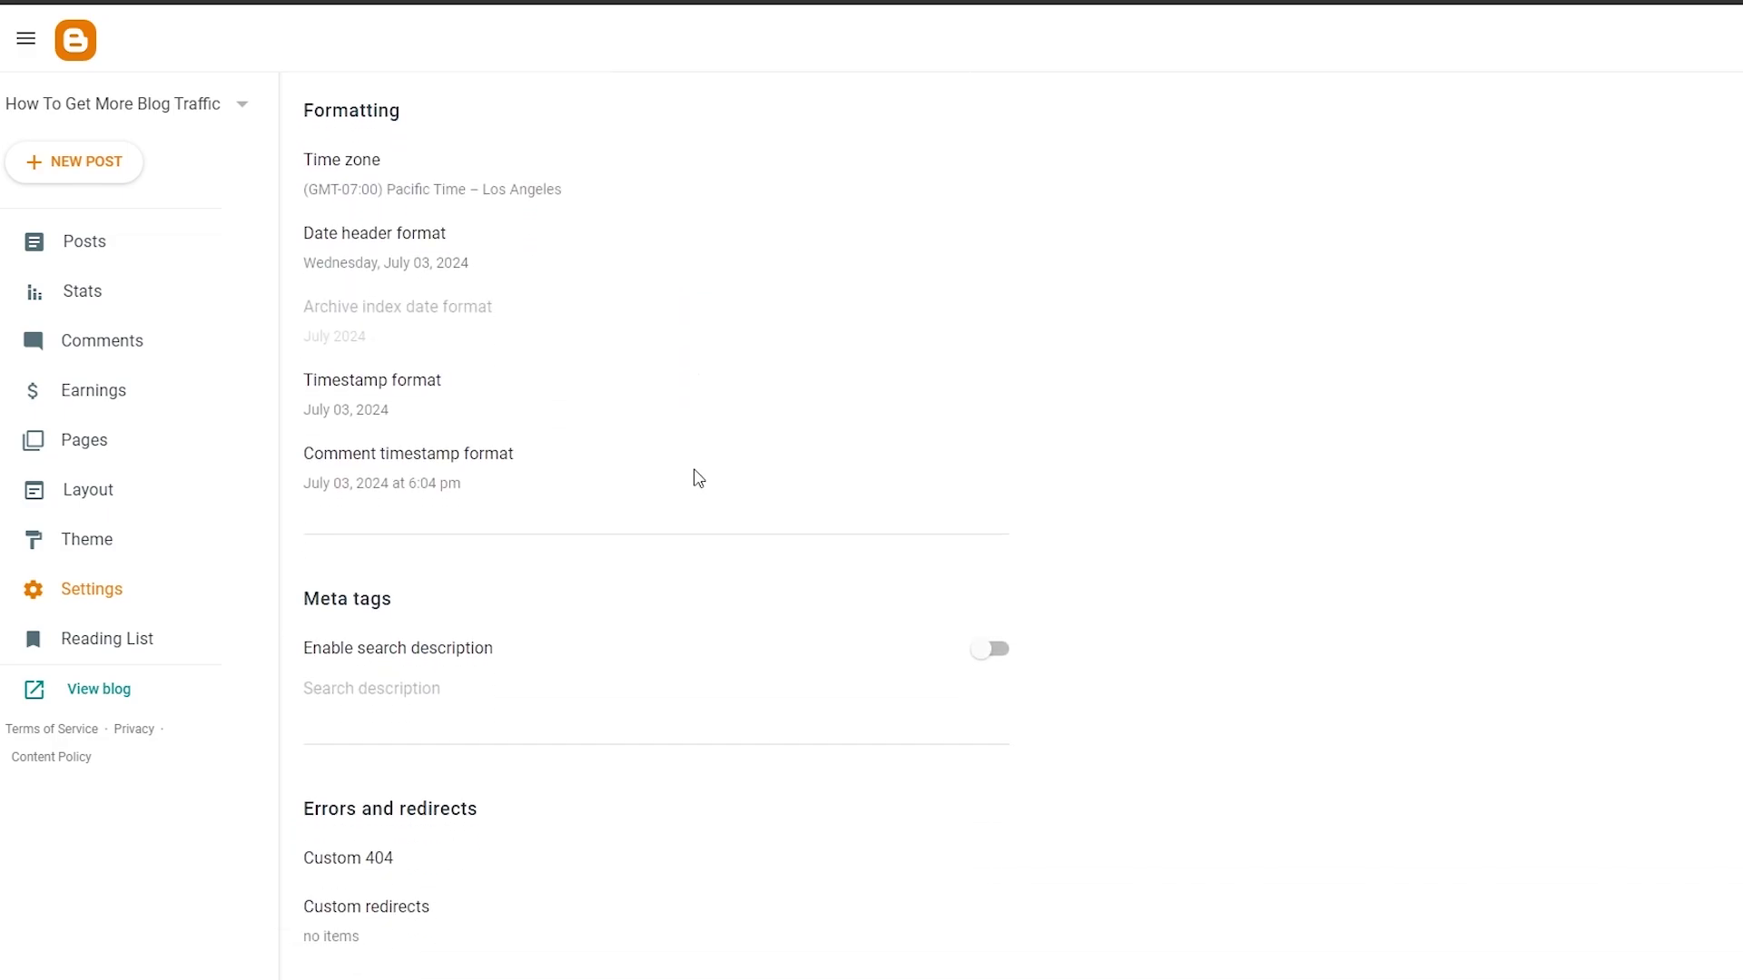
{"action": "scroll", "coordinate": [615, 501], "scroll_direction": "down", "scroll_amount": 2}
{"action": "scroll", "coordinate": [553, 514], "scroll_direction": "down", "scroll_amount": 4}
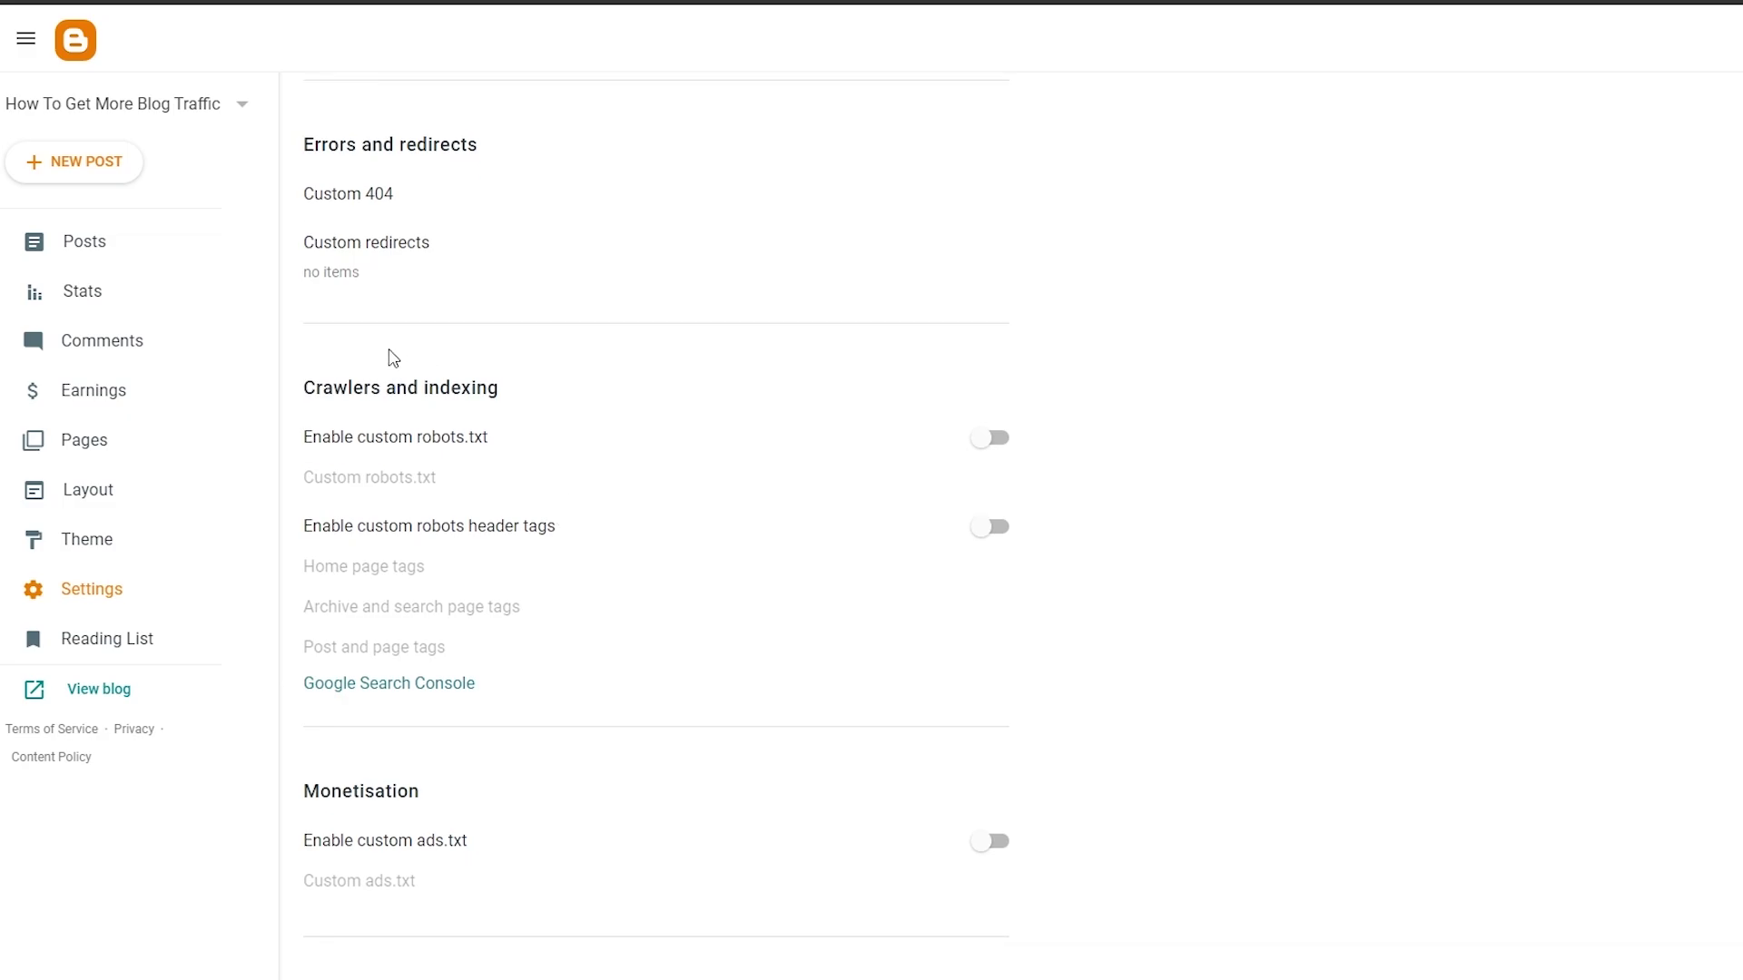
{"action": "scroll", "coordinate": [355, 424], "scroll_direction": "down", "scroll_amount": 1}
{"action": "scroll", "coordinate": [355, 424], "scroll_direction": "down", "scroll_amount": 4}
{"action": "scroll", "coordinate": [355, 424], "scroll_direction": "down", "scroll_amount": 4}
{"action": "scroll", "coordinate": [355, 424], "scroll_direction": "down", "scroll_amount": 2}
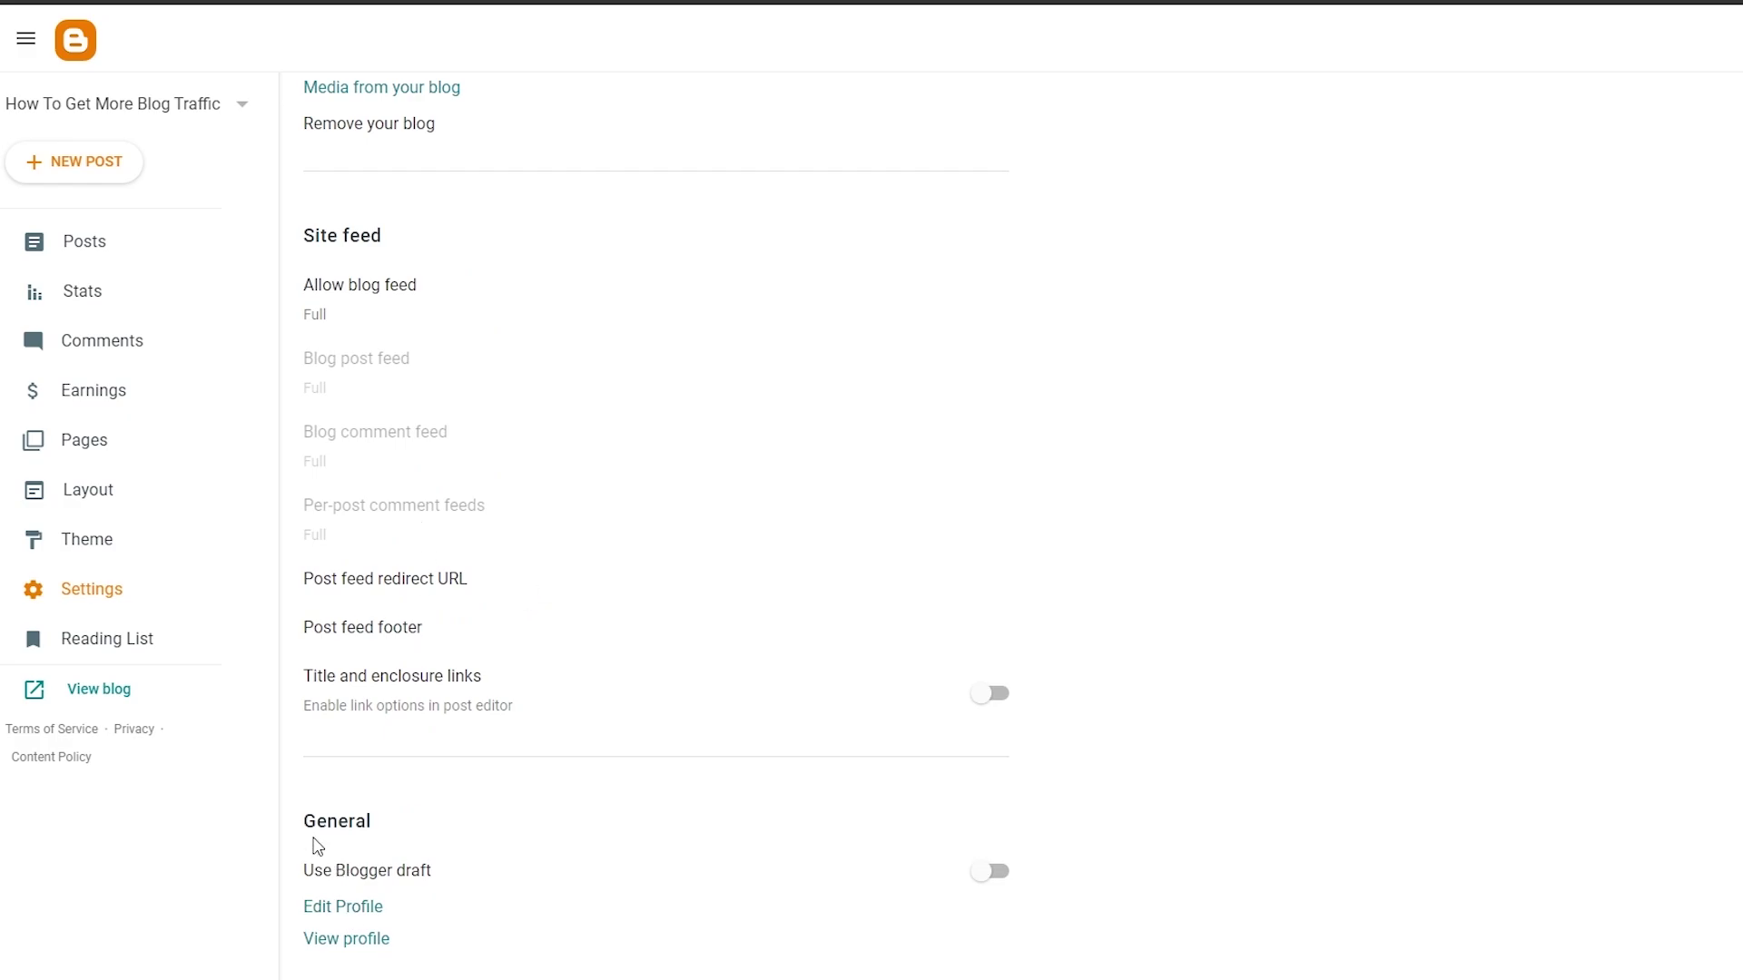
{"action": "left_click_drag", "start_coordinate": [305, 830], "coordinate": [447, 828]}
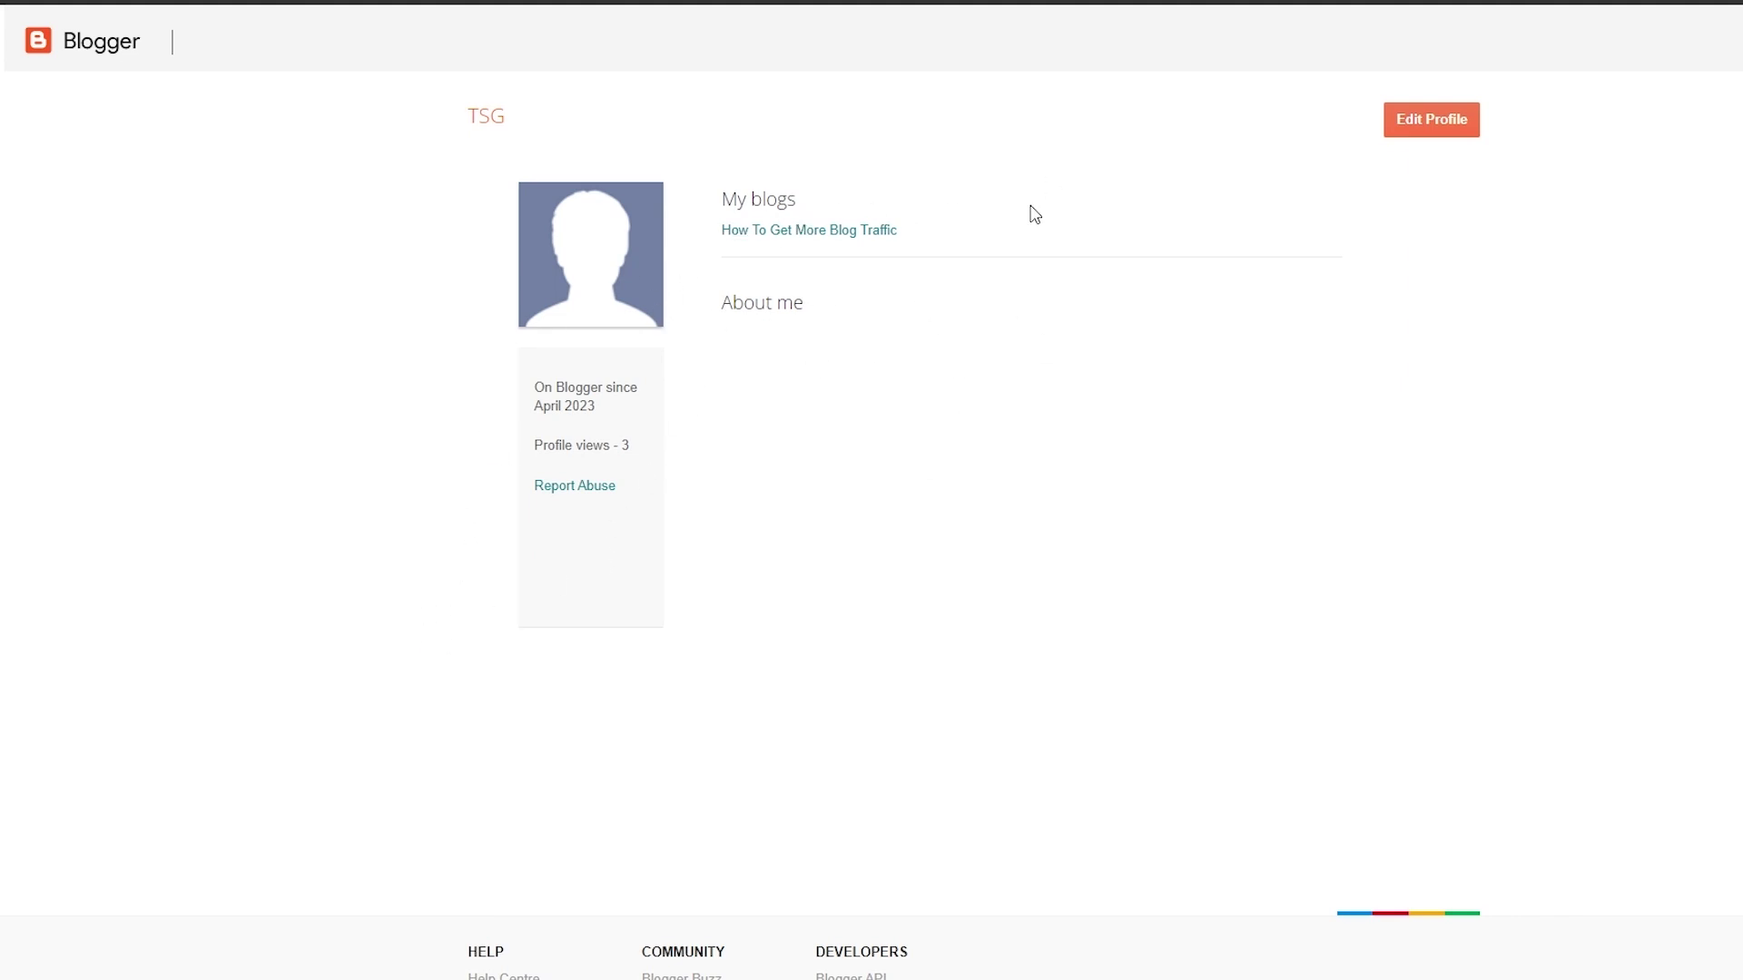
- Open and dismiss the Google account panel and browser profile menu
{"action": "scroll", "coordinate": [1155, 720], "scroll_direction": "down", "scroll_amount": 2}
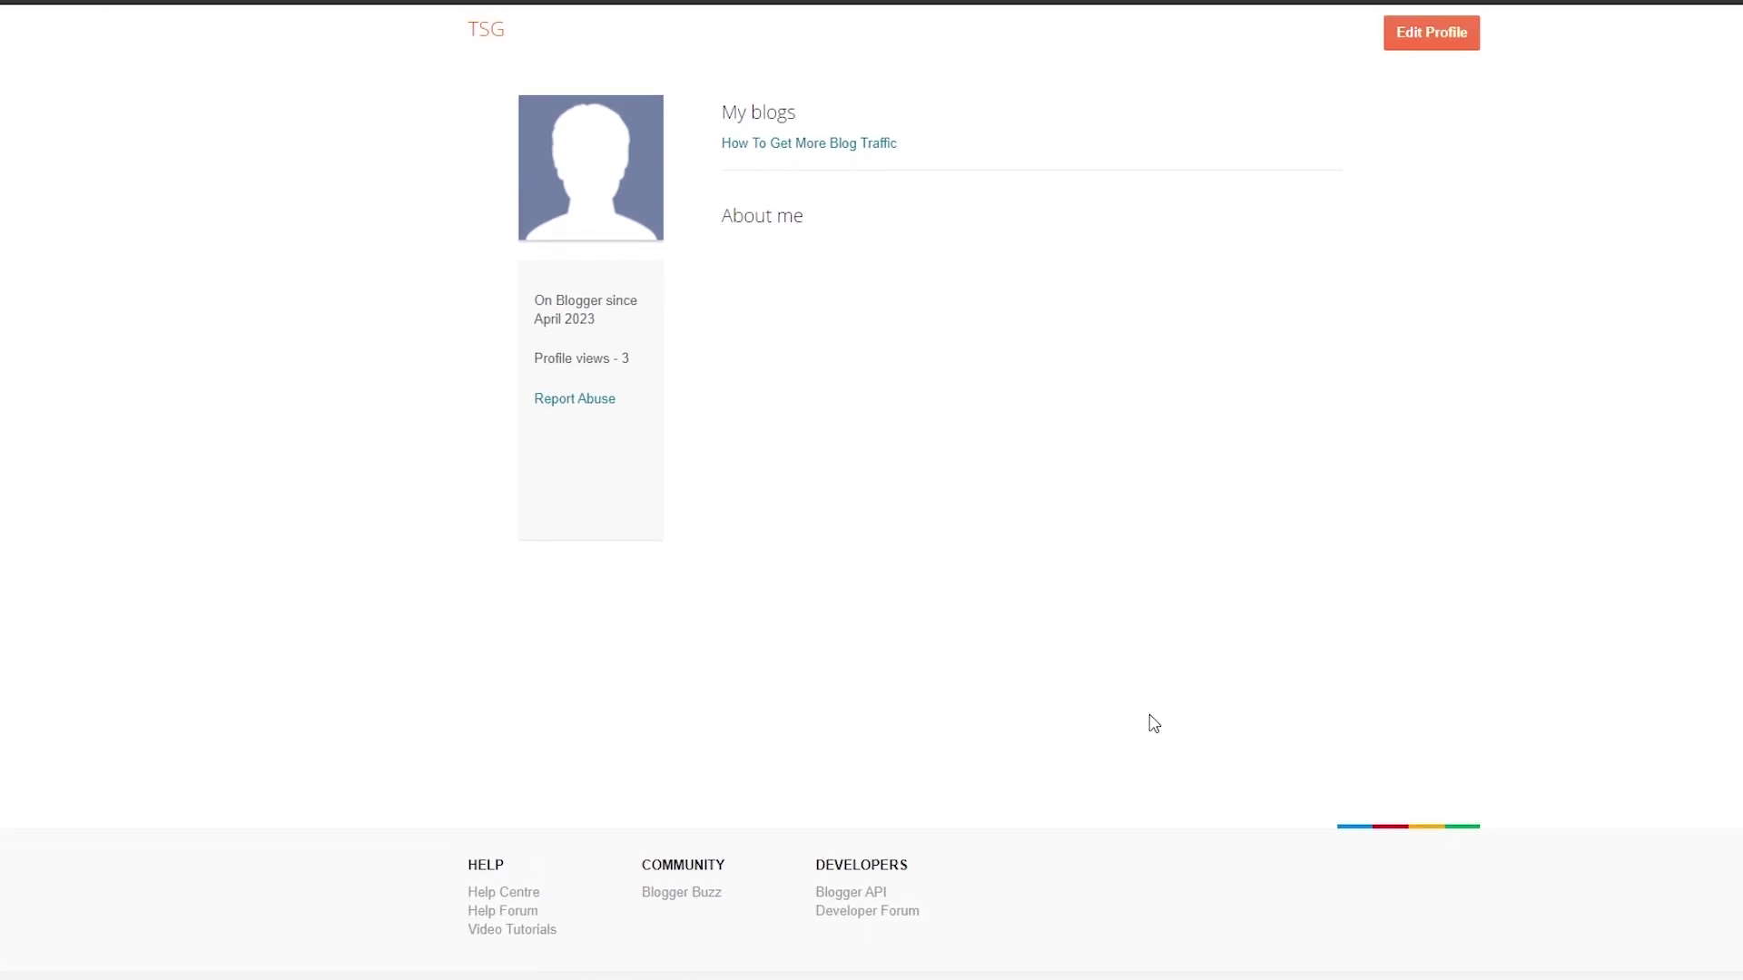
{"action": "scroll", "coordinate": [1152, 720], "scroll_direction": "up", "scroll_amount": 2}
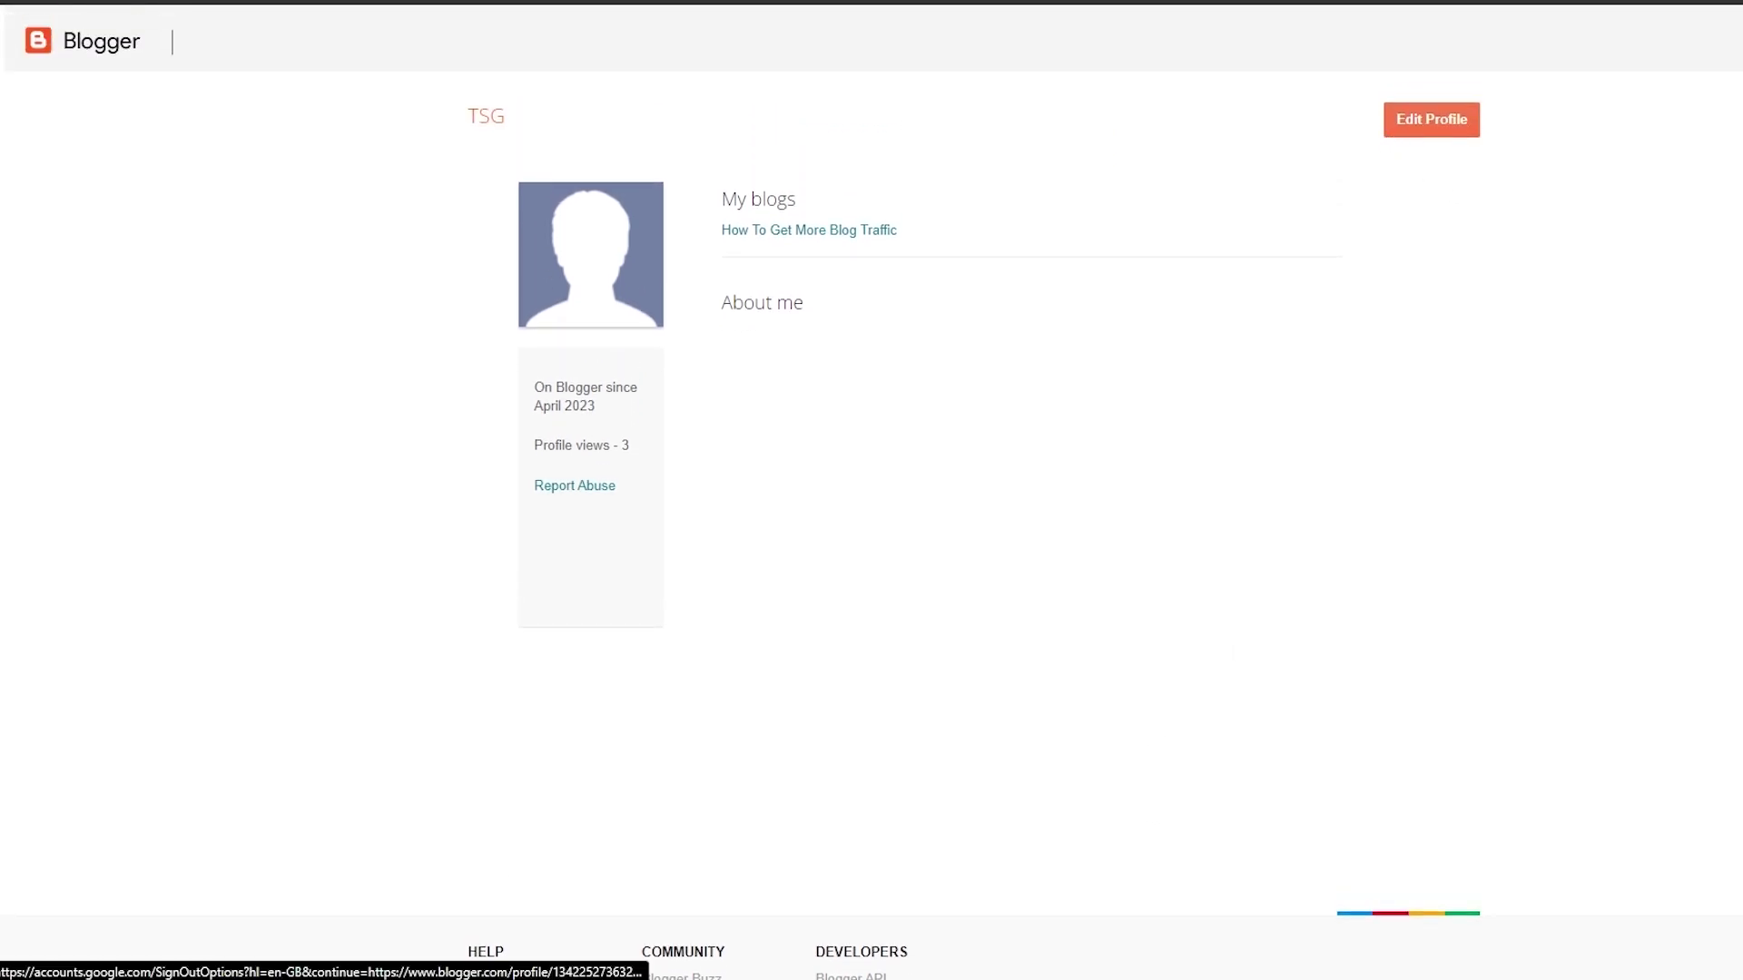
{"action": "left_click", "coordinate": [1734, 38]}
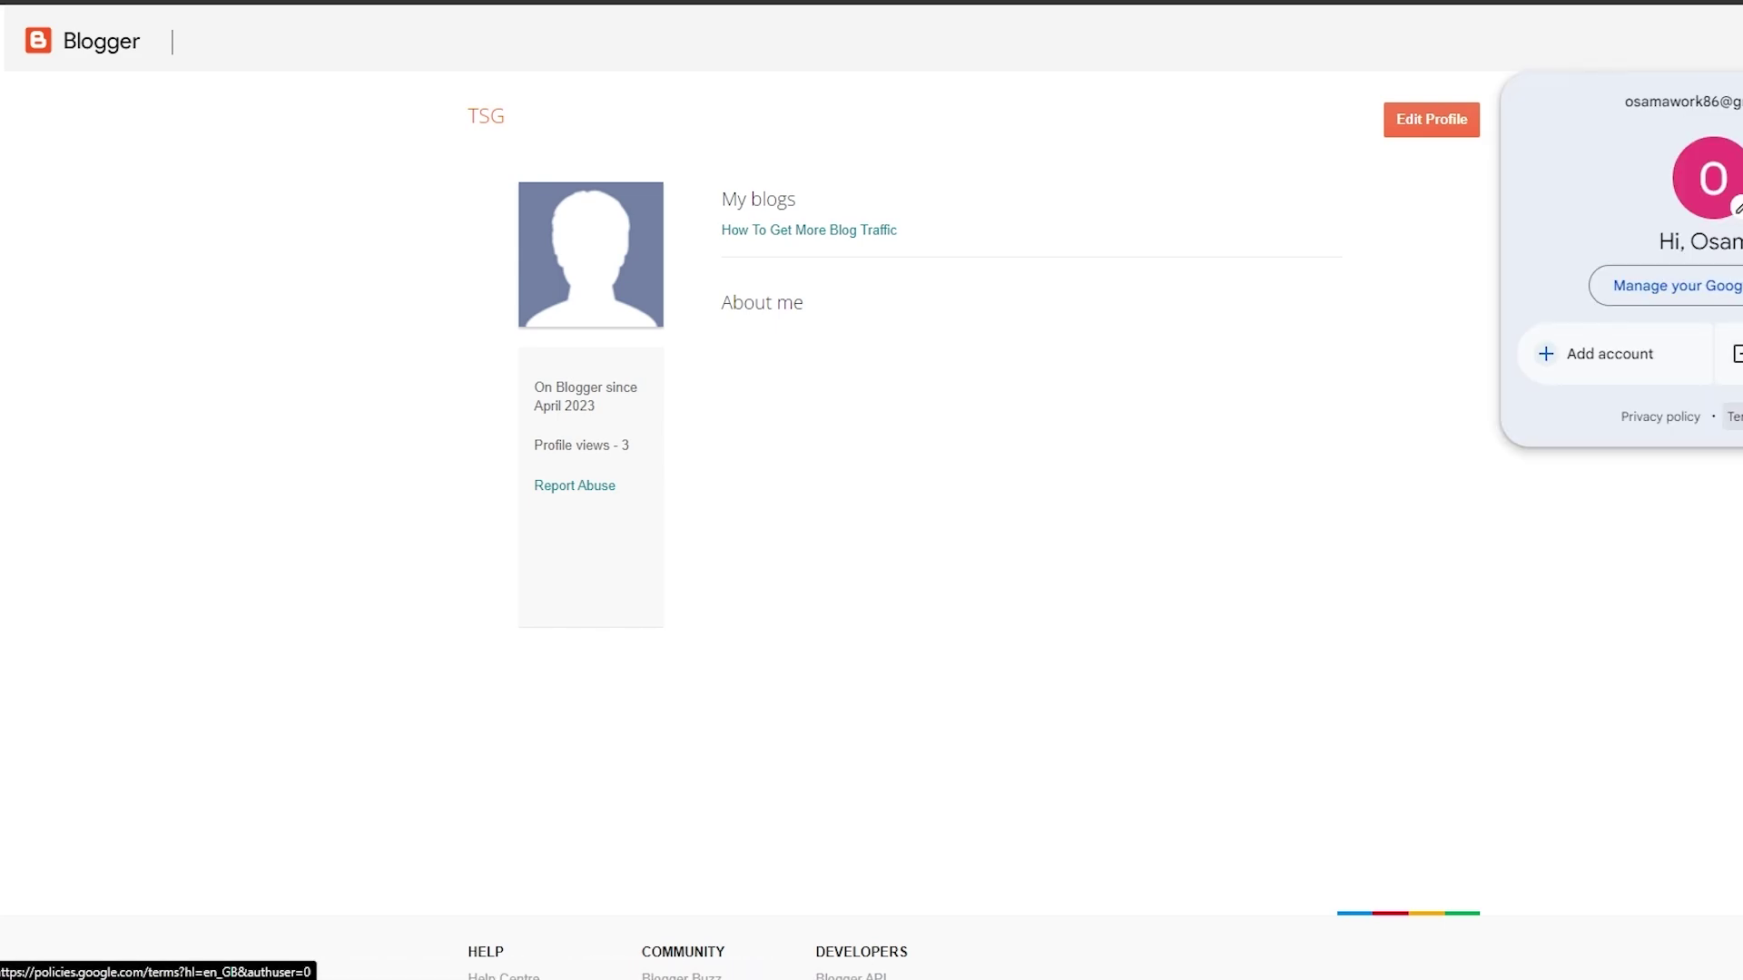
{"action": "key", "text": "Escape"}
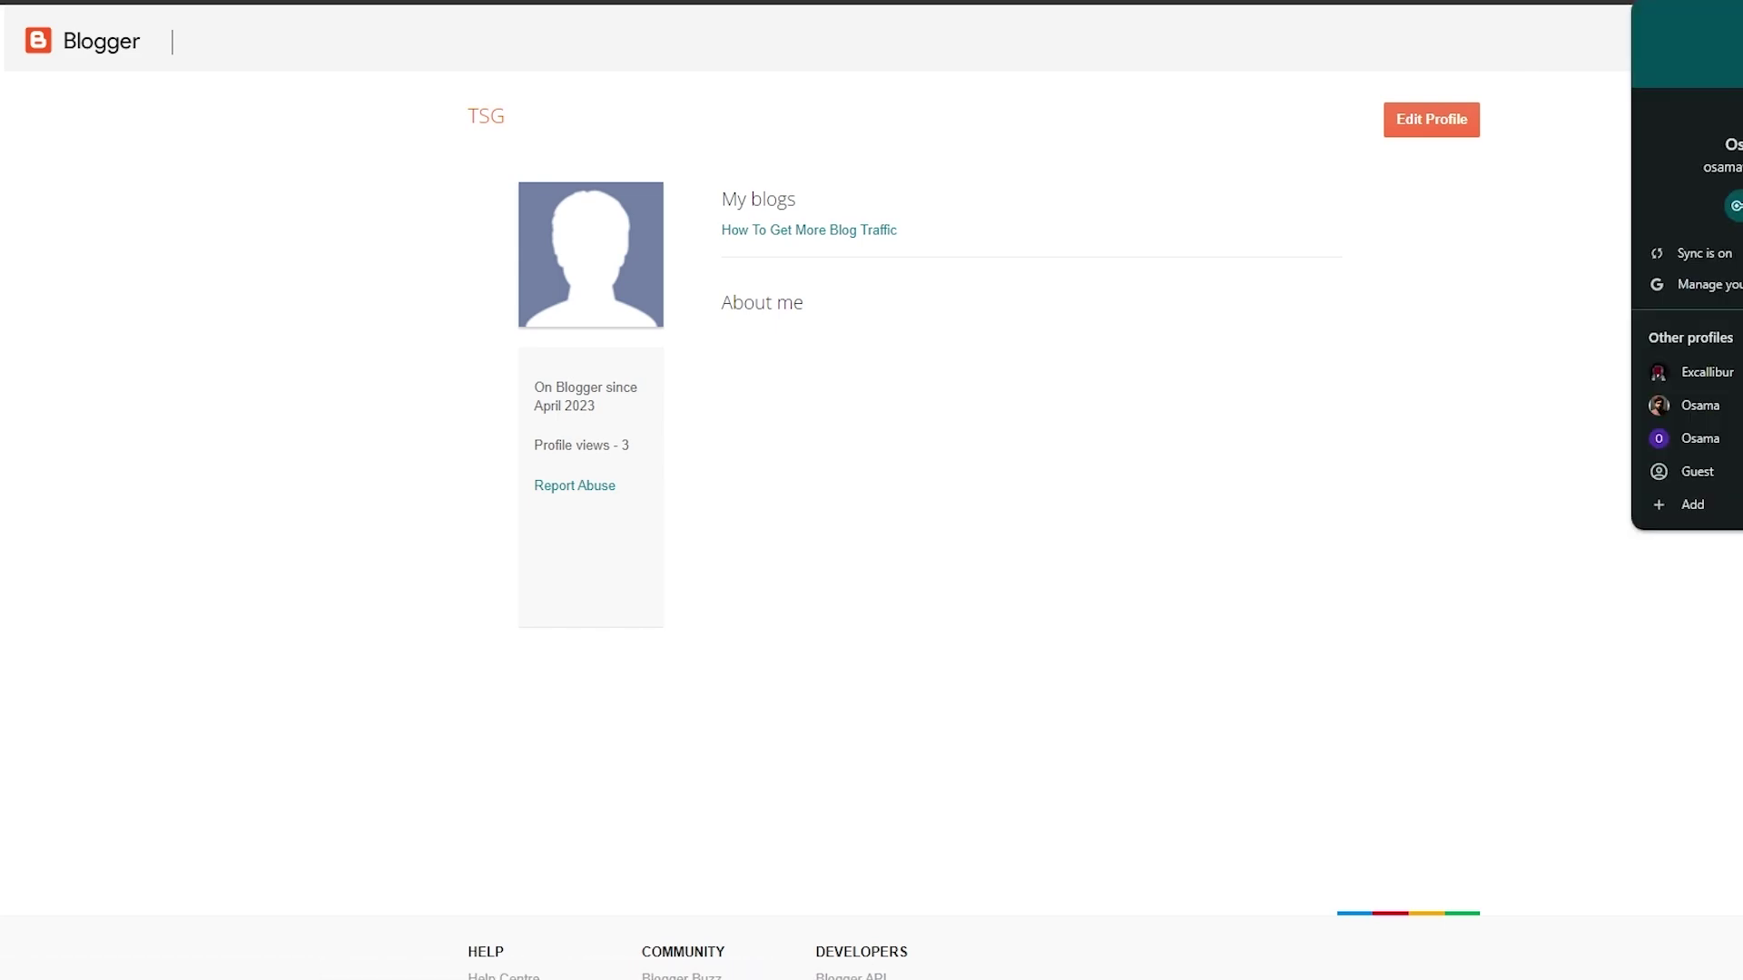
{"action": "left_click", "coordinate": [1569, 347]}
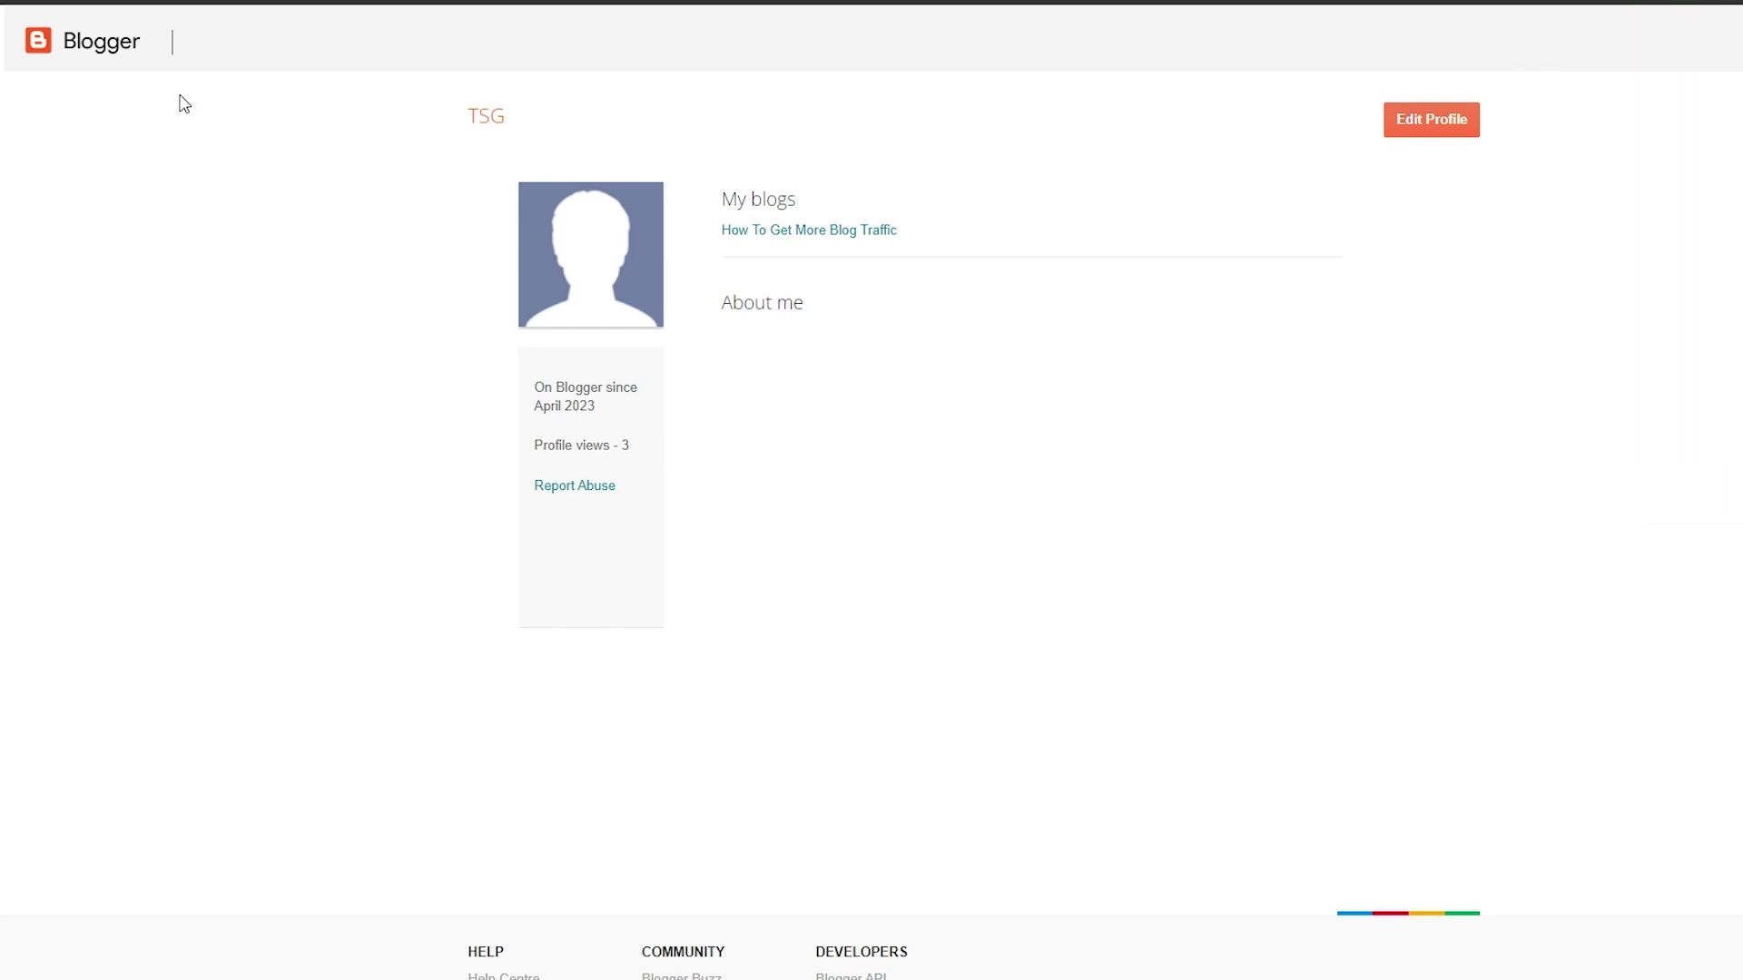
{"action": "scroll", "coordinate": [183, 260], "scroll_direction": "down", "scroll_amount": 2}
{"action": "scroll", "coordinate": [629, 412], "scroll_direction": "up", "scroll_amount": 2}
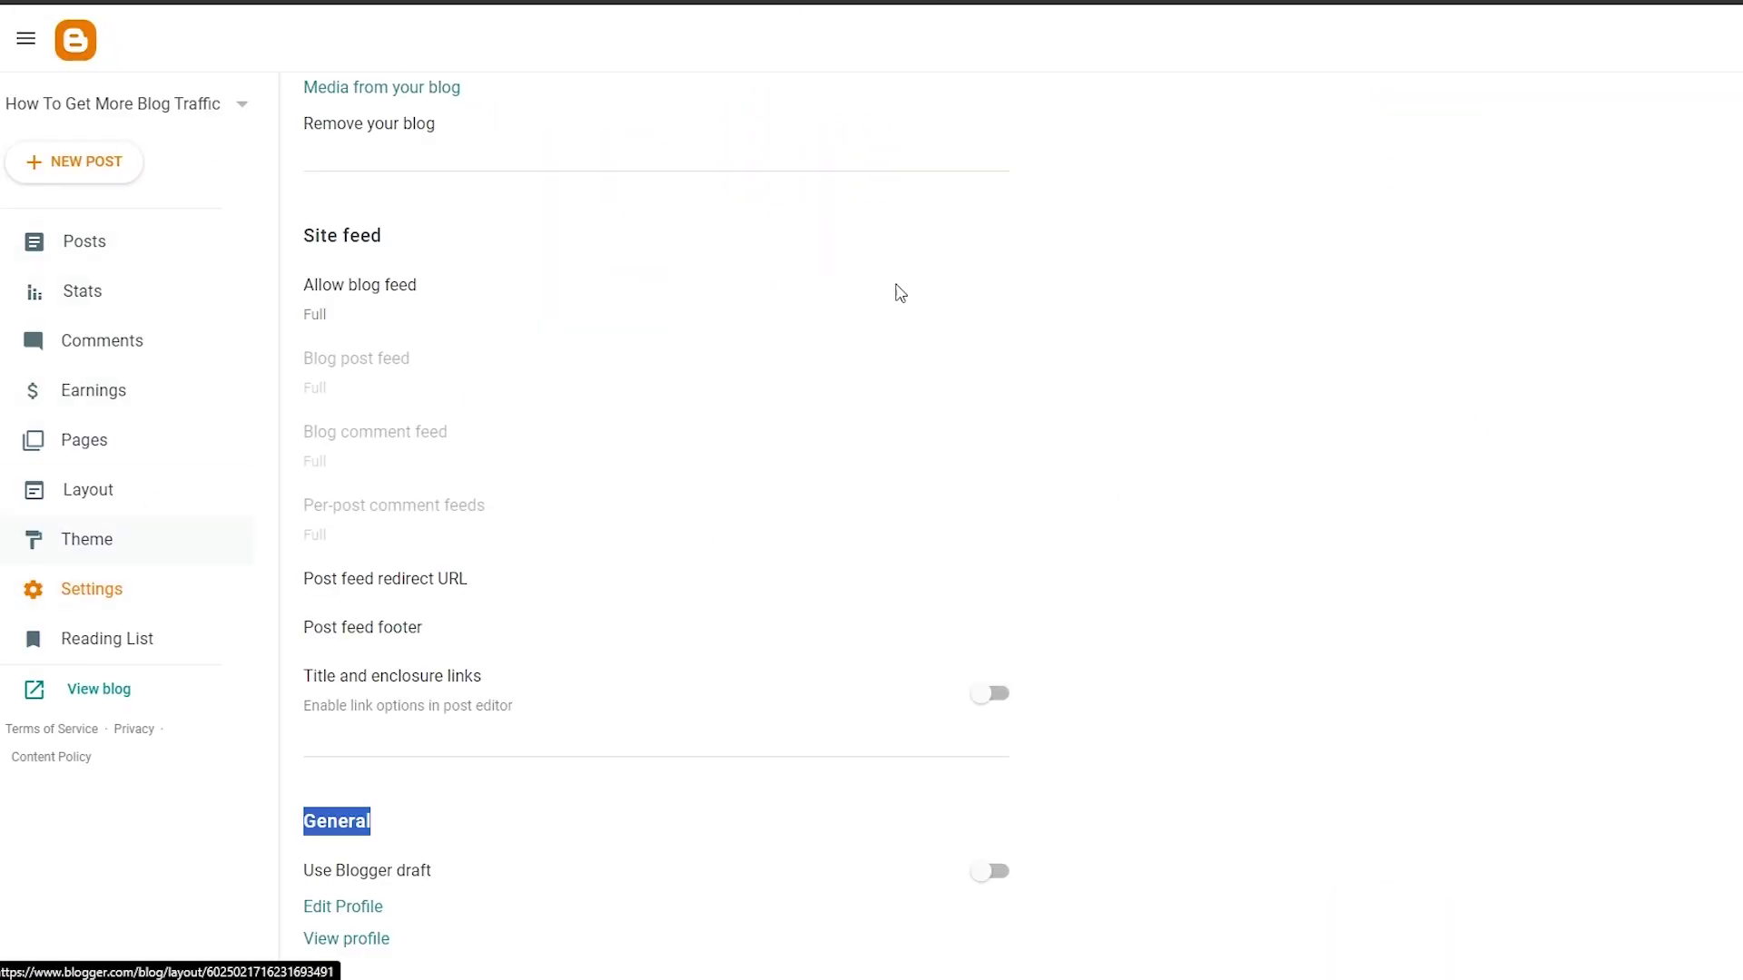
{"action": "left_click", "coordinate": [86, 395]}
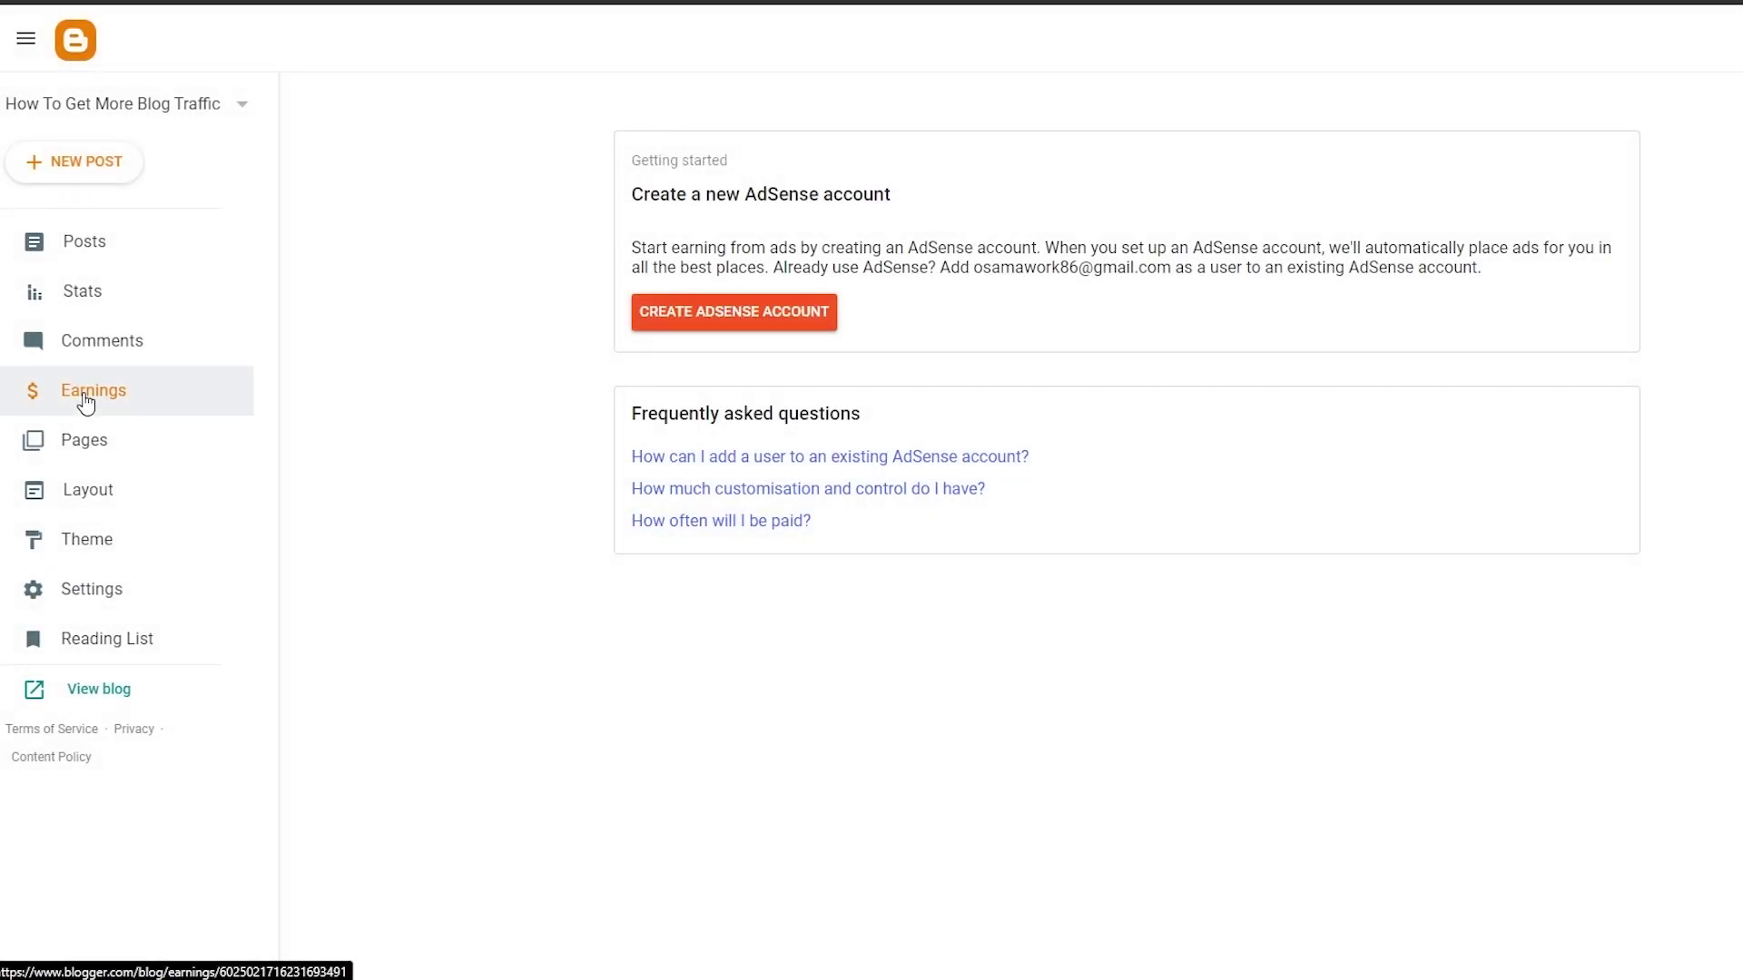
{"action": "left_click_drag", "start_coordinate": [741, 191], "coordinate": [853, 196]}
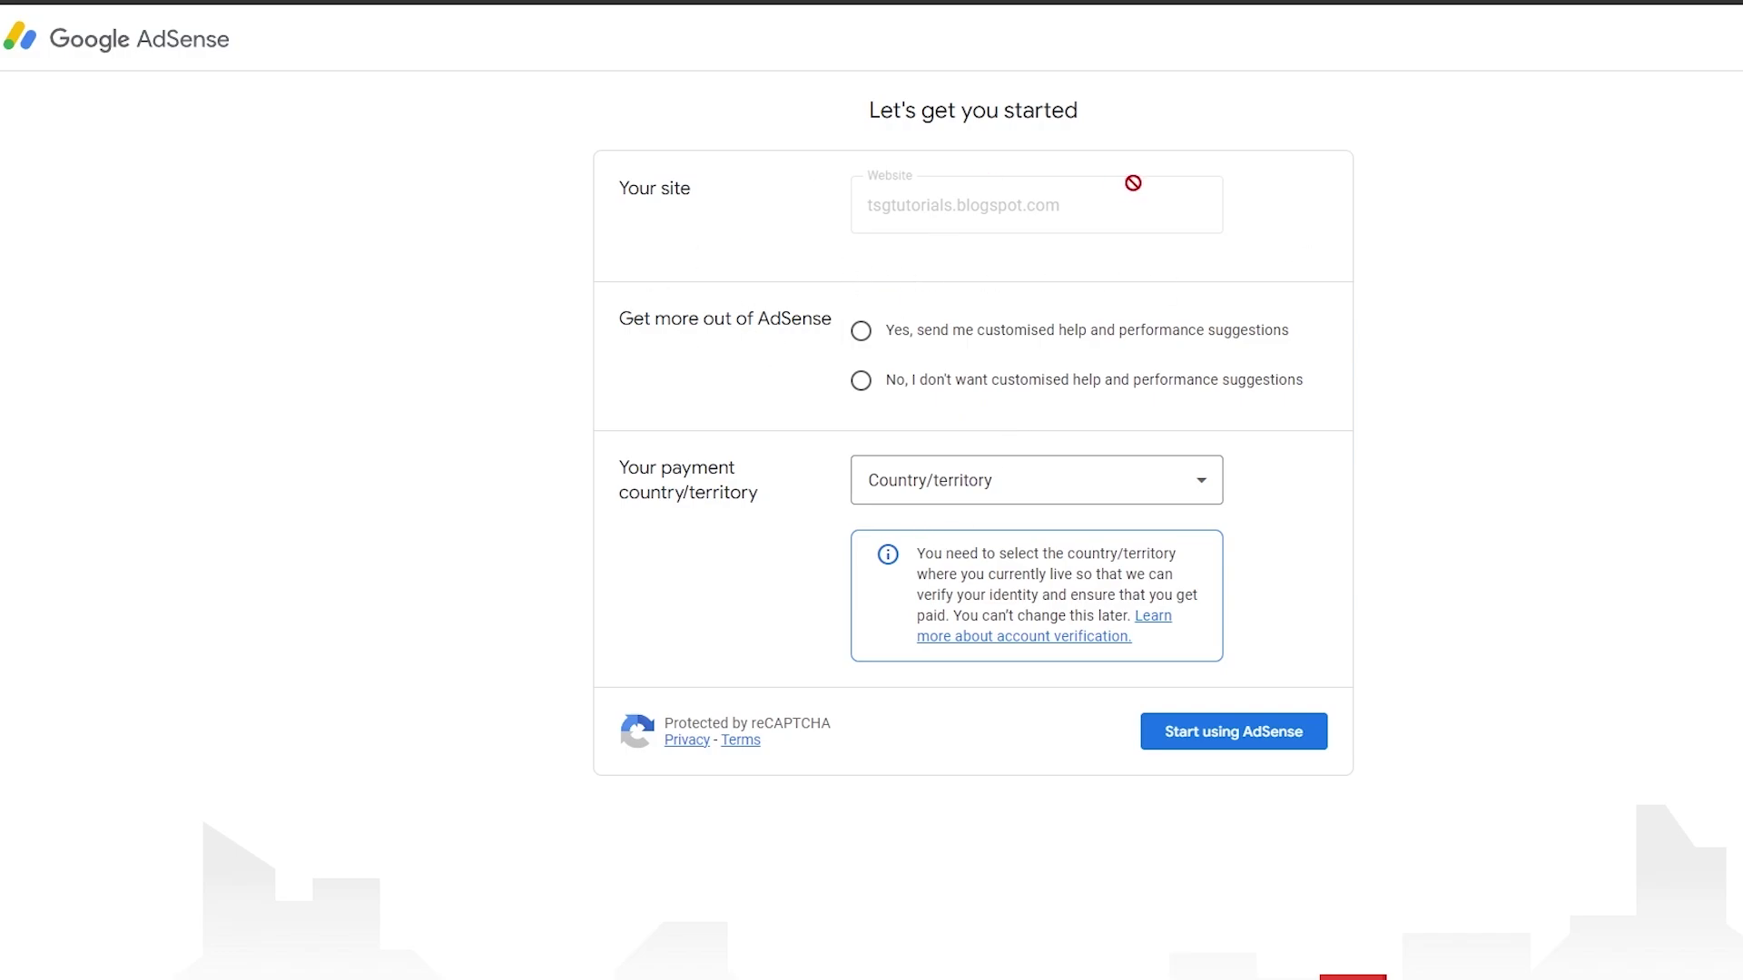
- Read the AdSense sign-up form and open the country list without choosing one
{"action": "left_click_drag", "start_coordinate": [683, 321], "coordinate": [862, 330]}
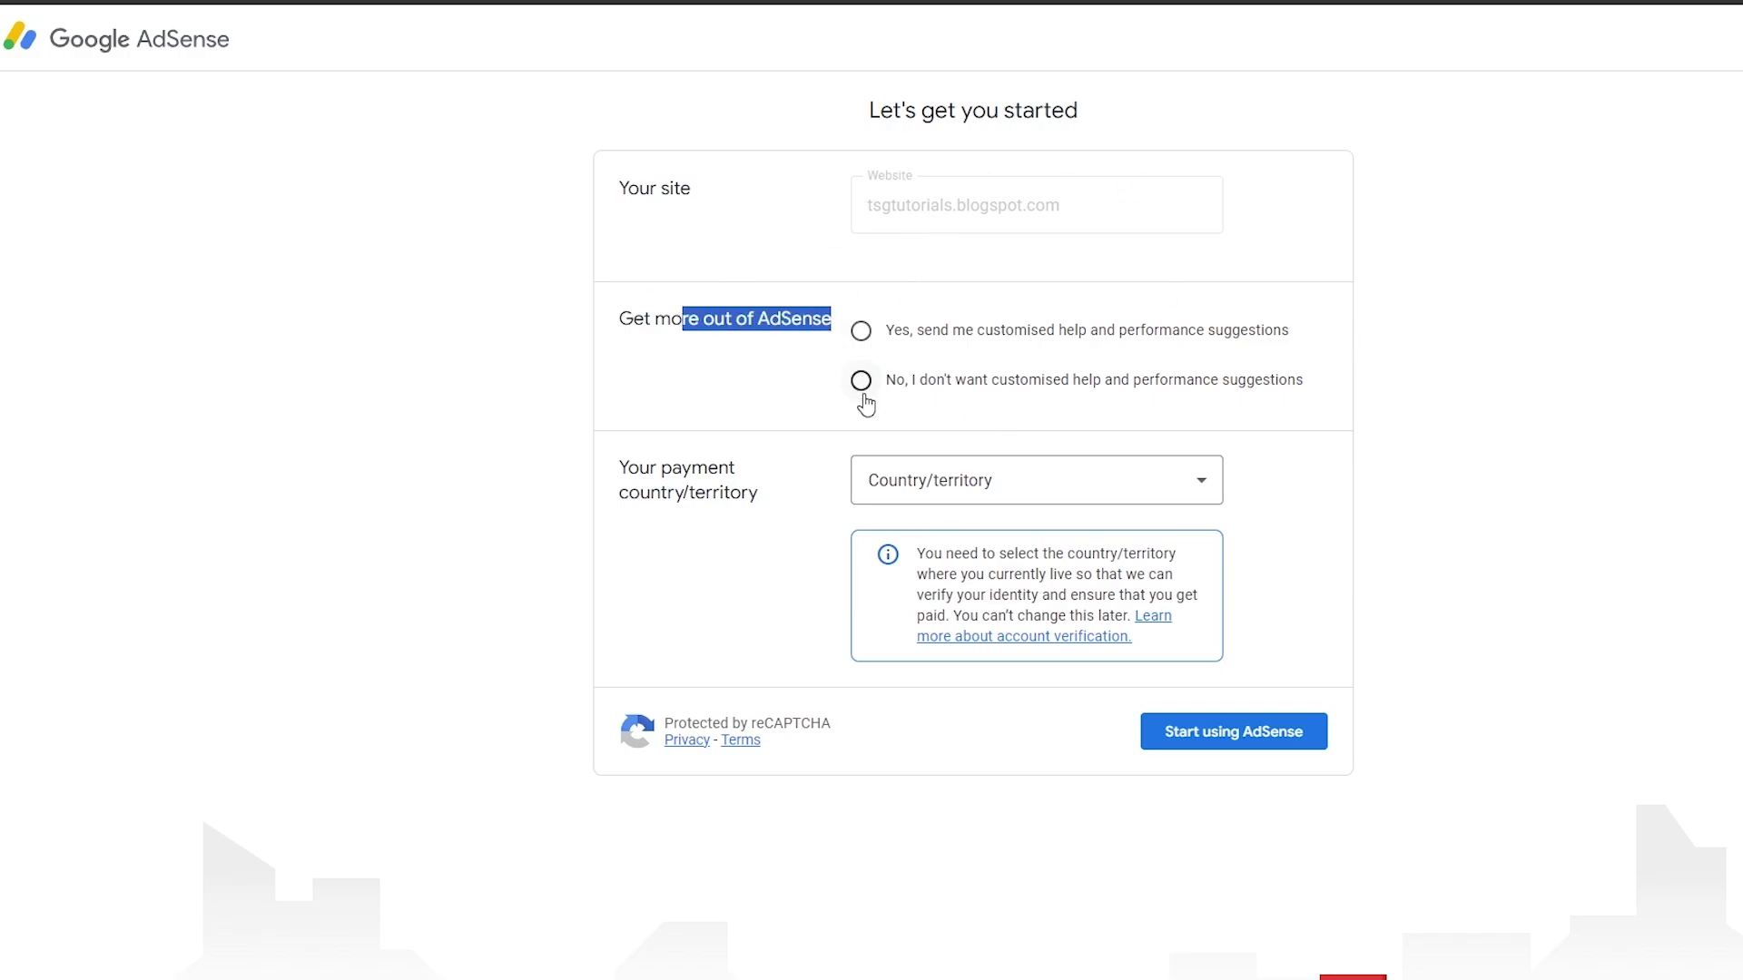
{"action": "left_click", "coordinate": [905, 478]}
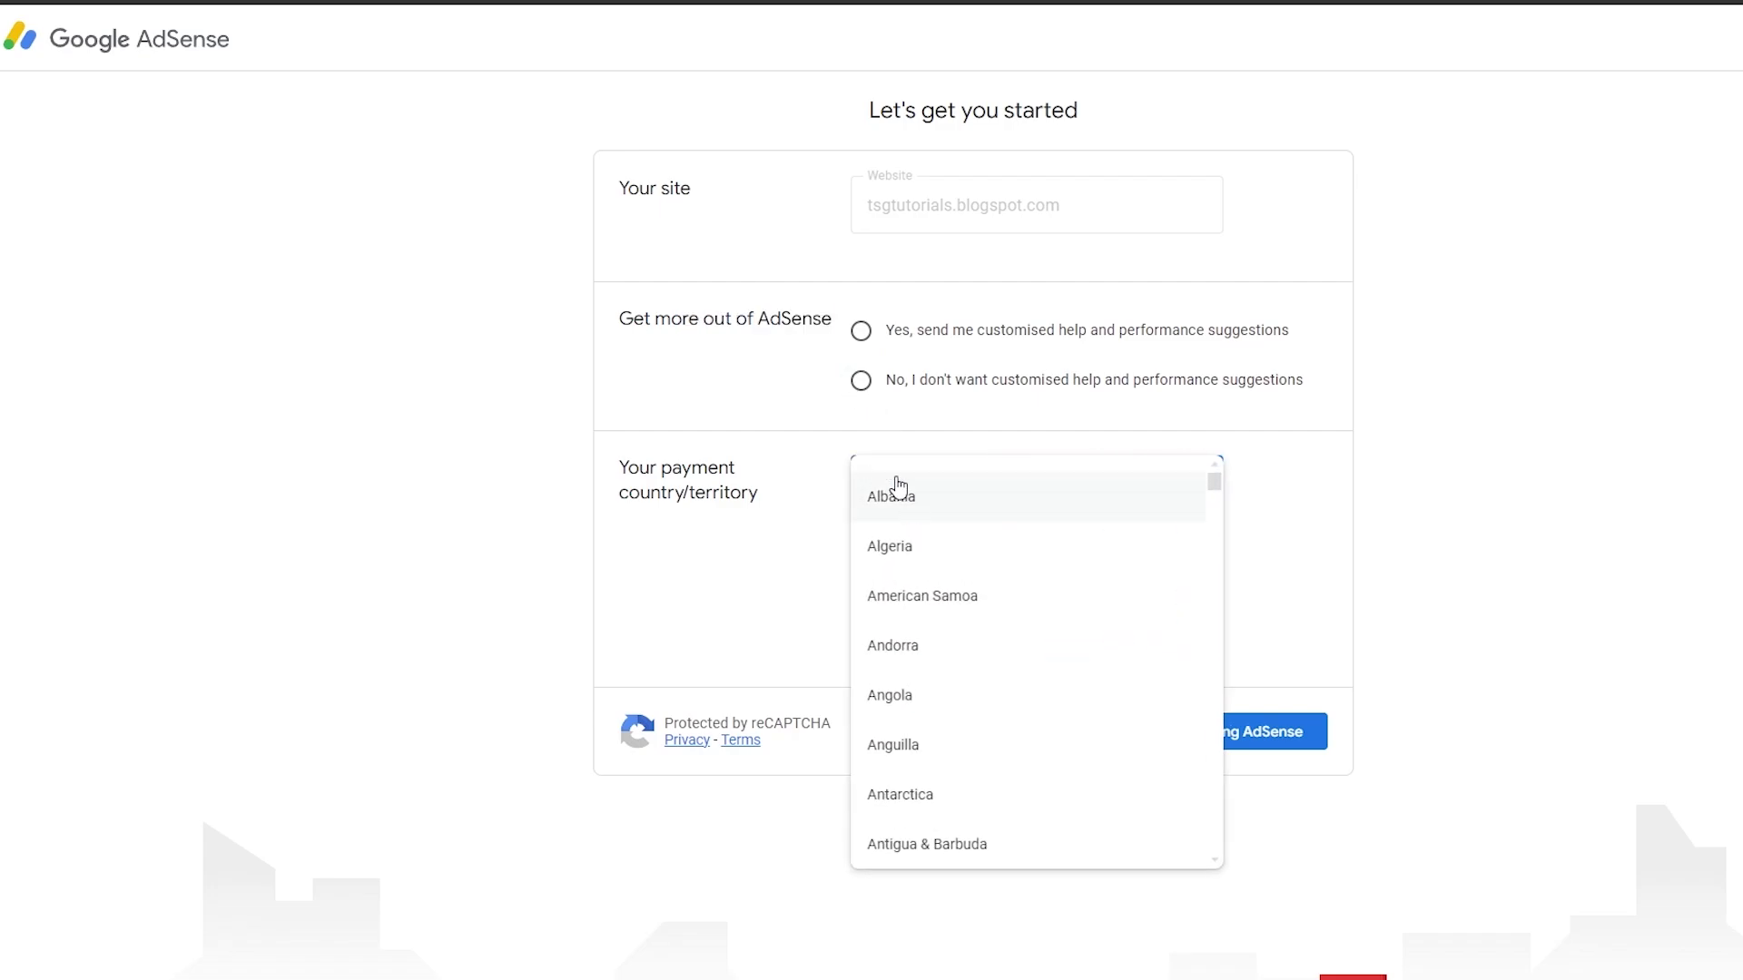
{"action": "left_click", "coordinate": [801, 531]}
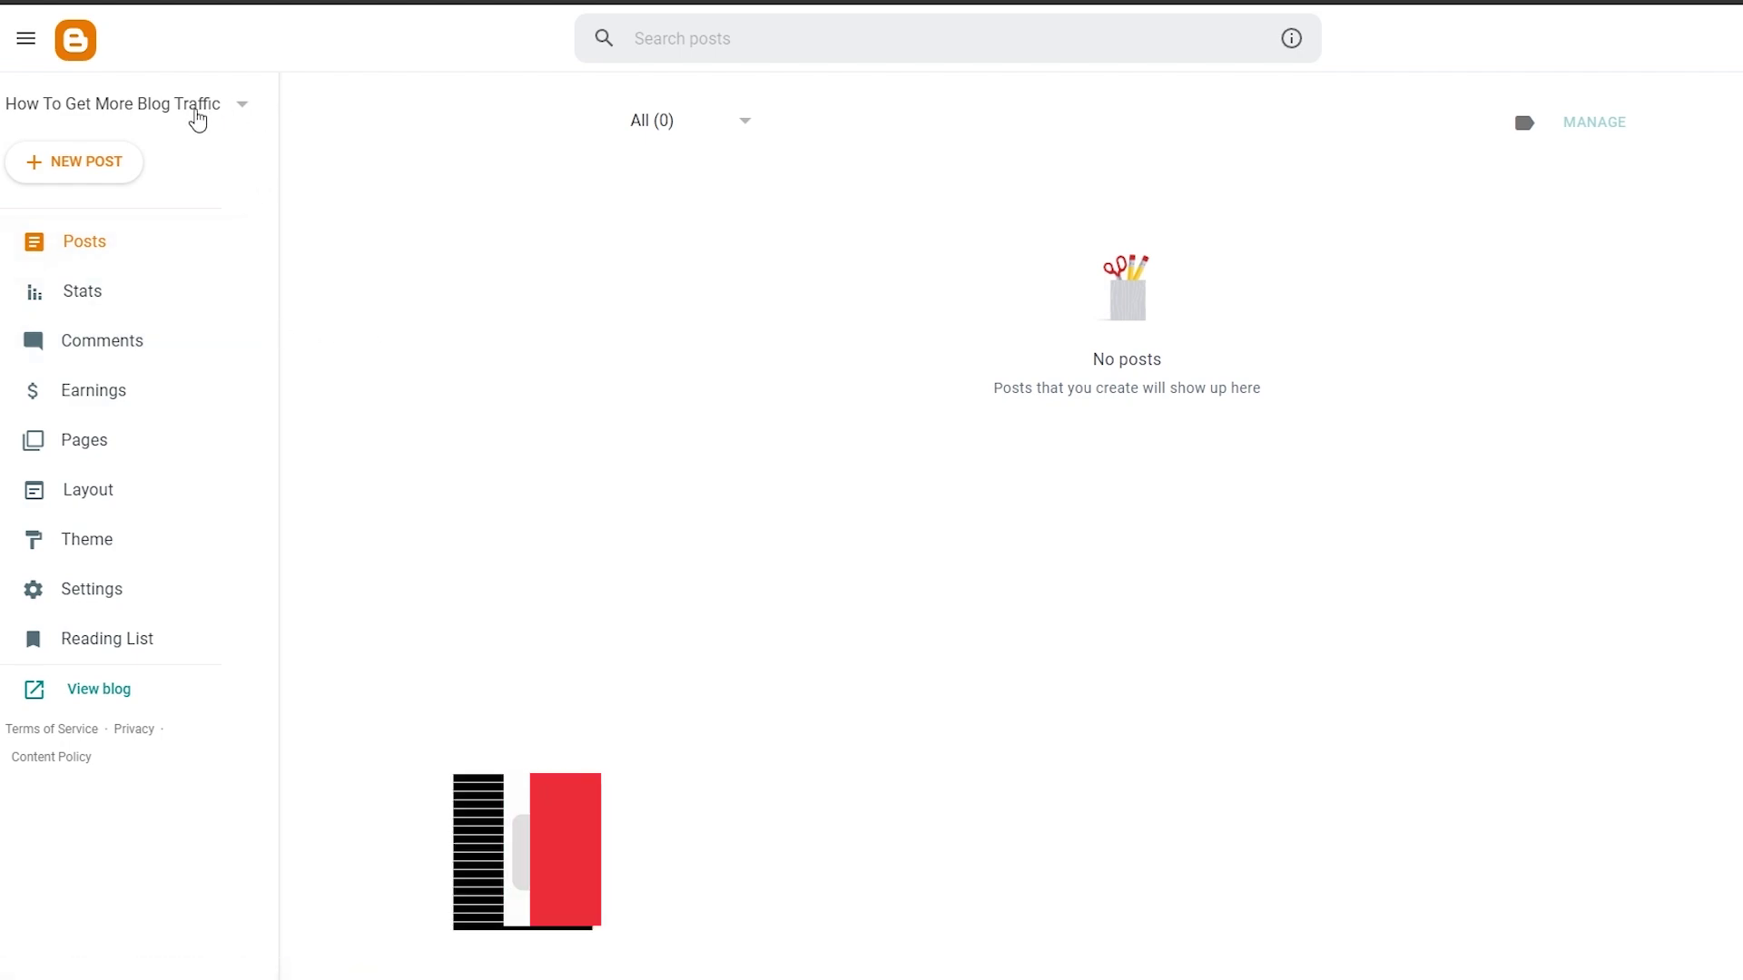
- Start a new blog titled 'The Future of Blogging'
{"action": "left_click", "coordinate": [198, 120]}
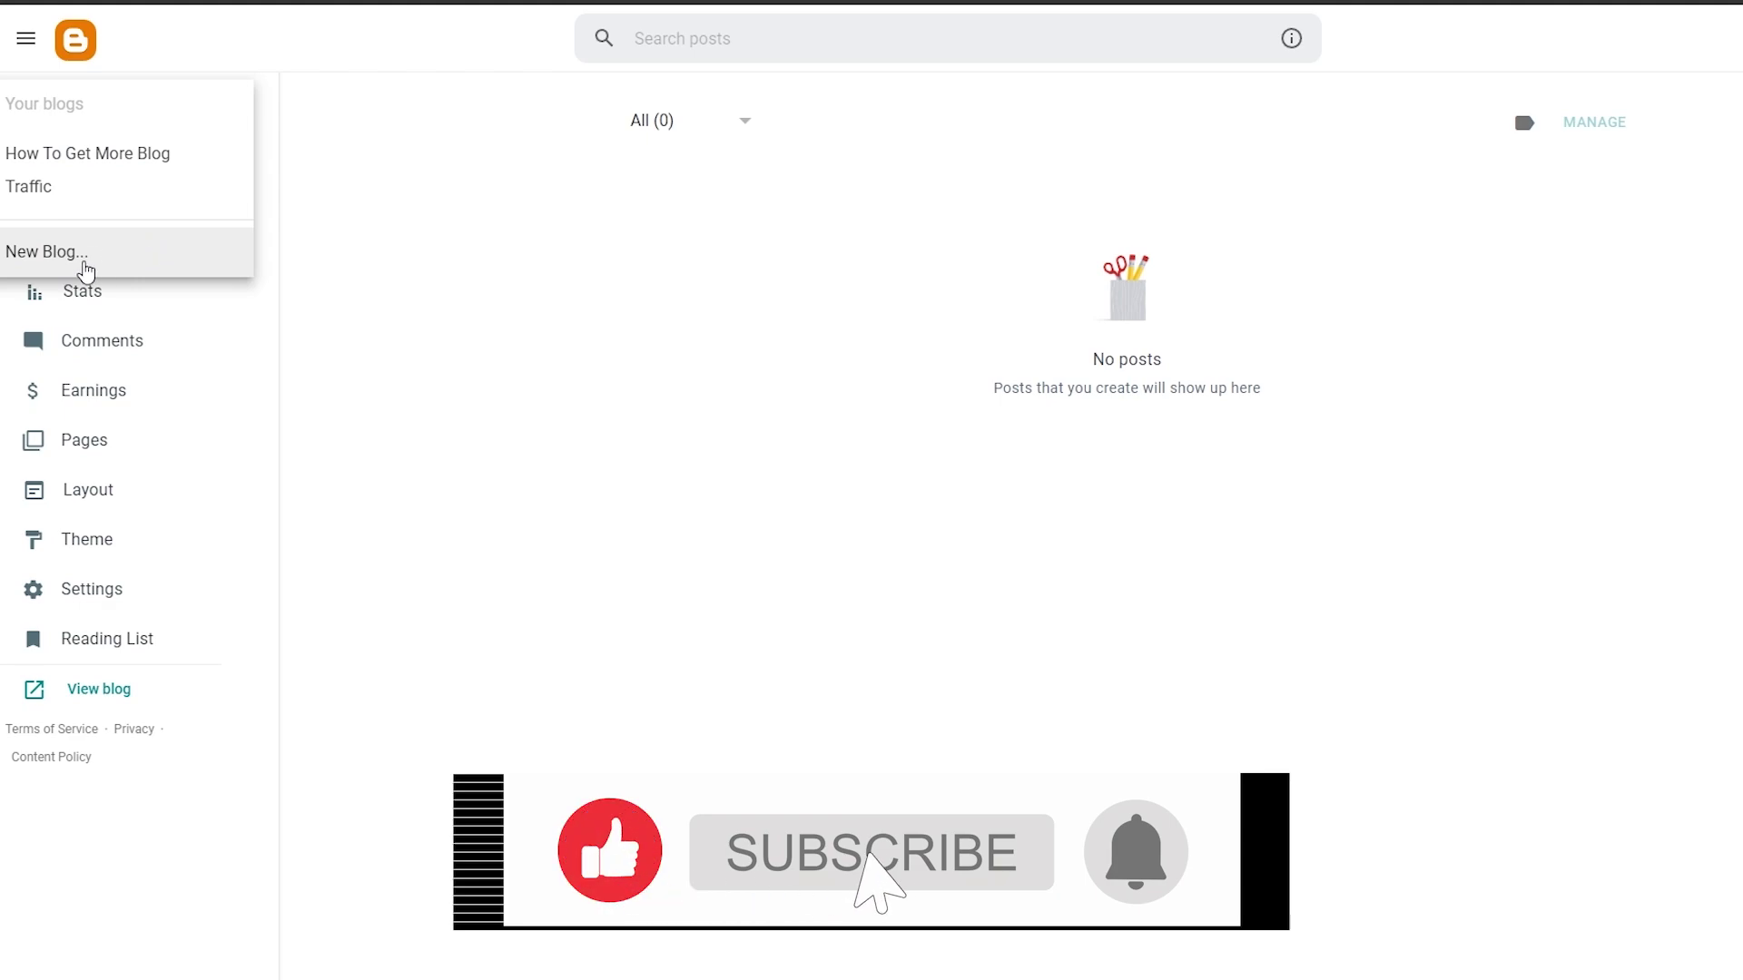
{"action": "left_click", "coordinate": [84, 259]}
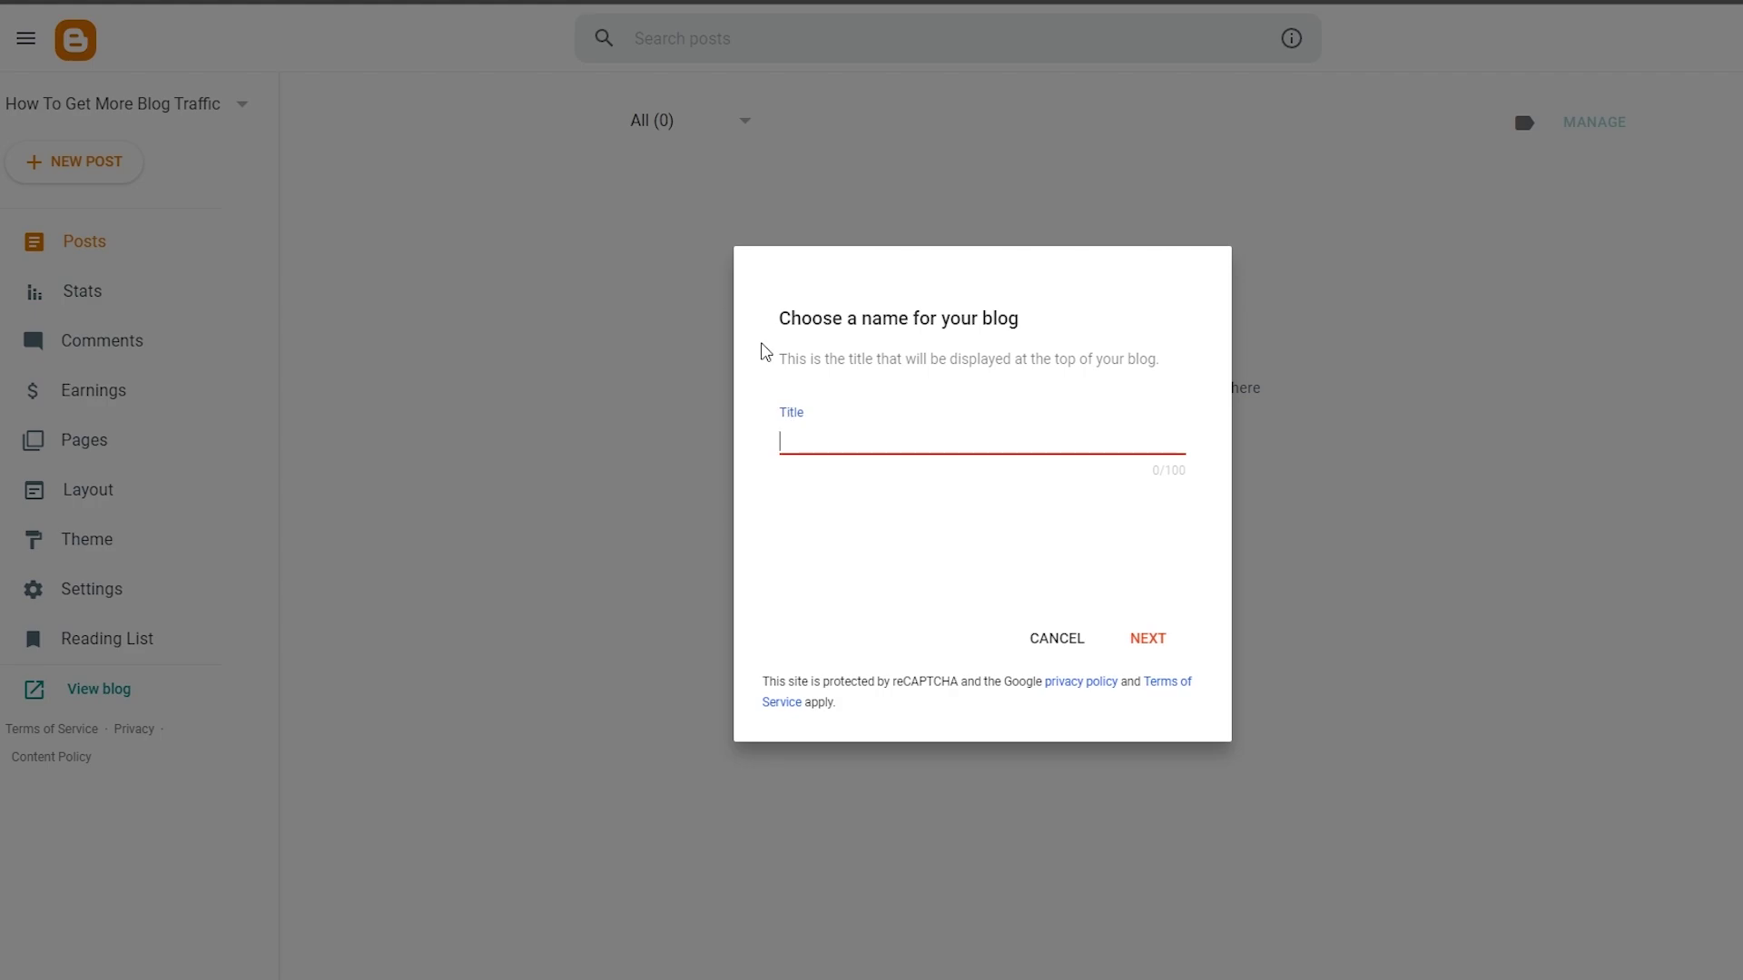
{"action": "type", "text": "The Future of Blogging"}
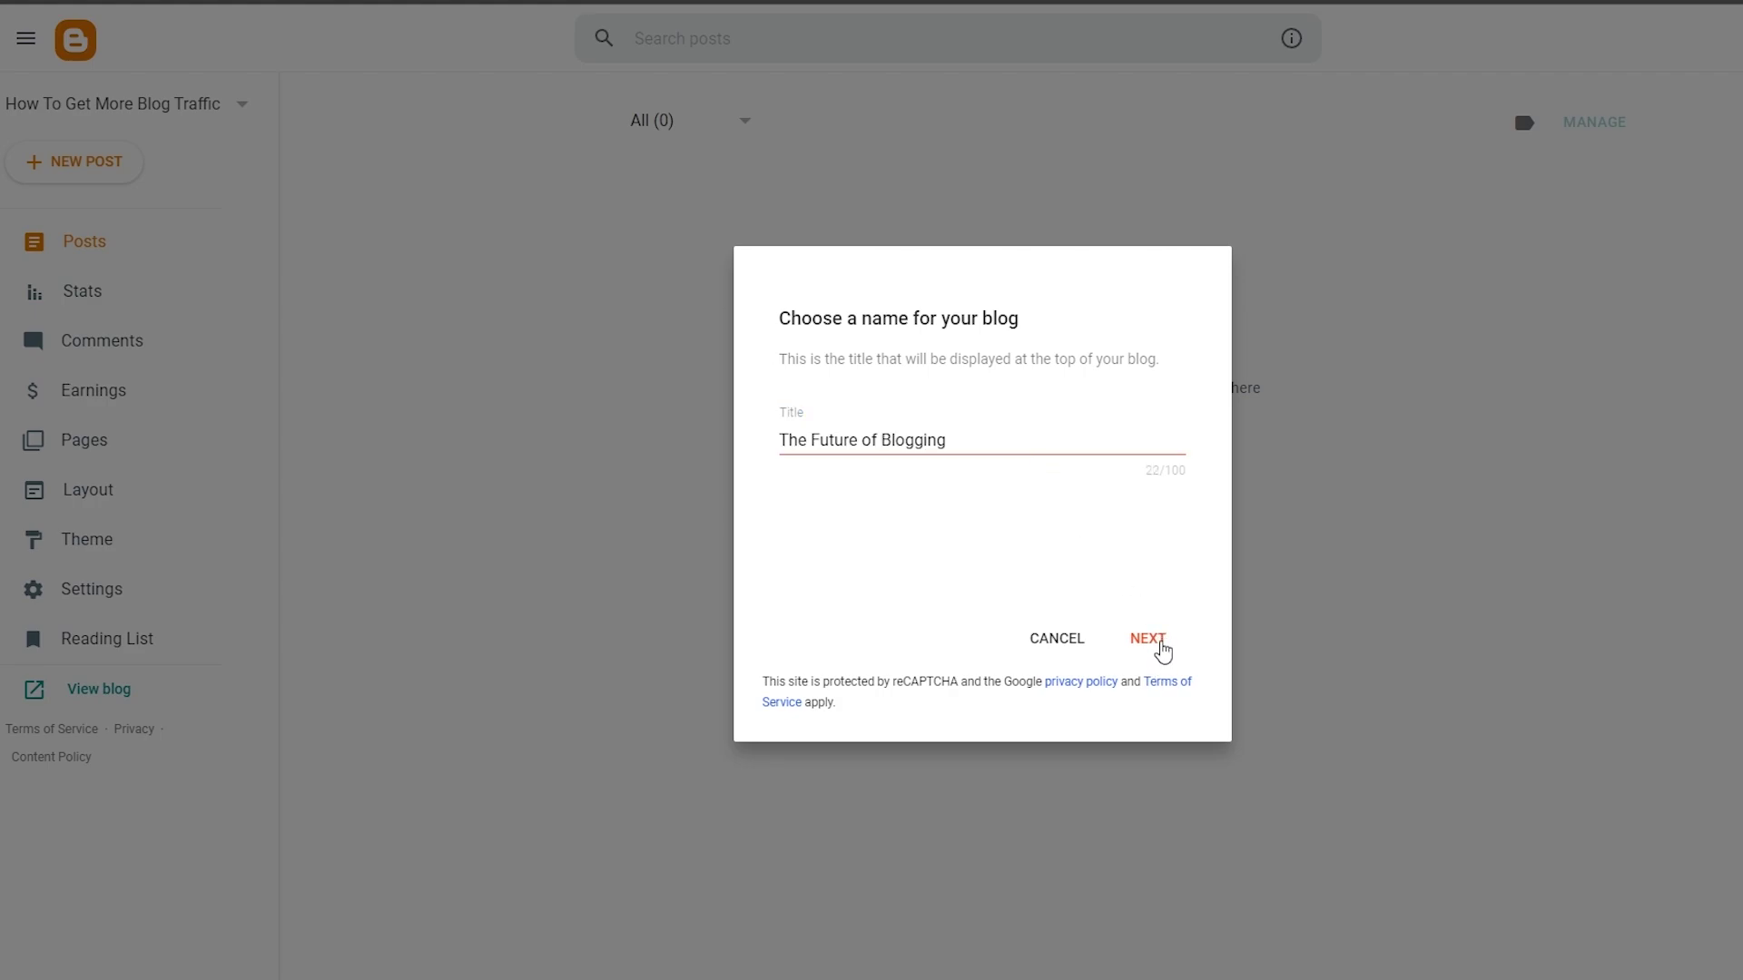
{"action": "left_click", "coordinate": [1156, 647]}
- Give the blog the address '1231314wefsfsdf' and save it
{"action": "left_click", "coordinate": [887, 448]}
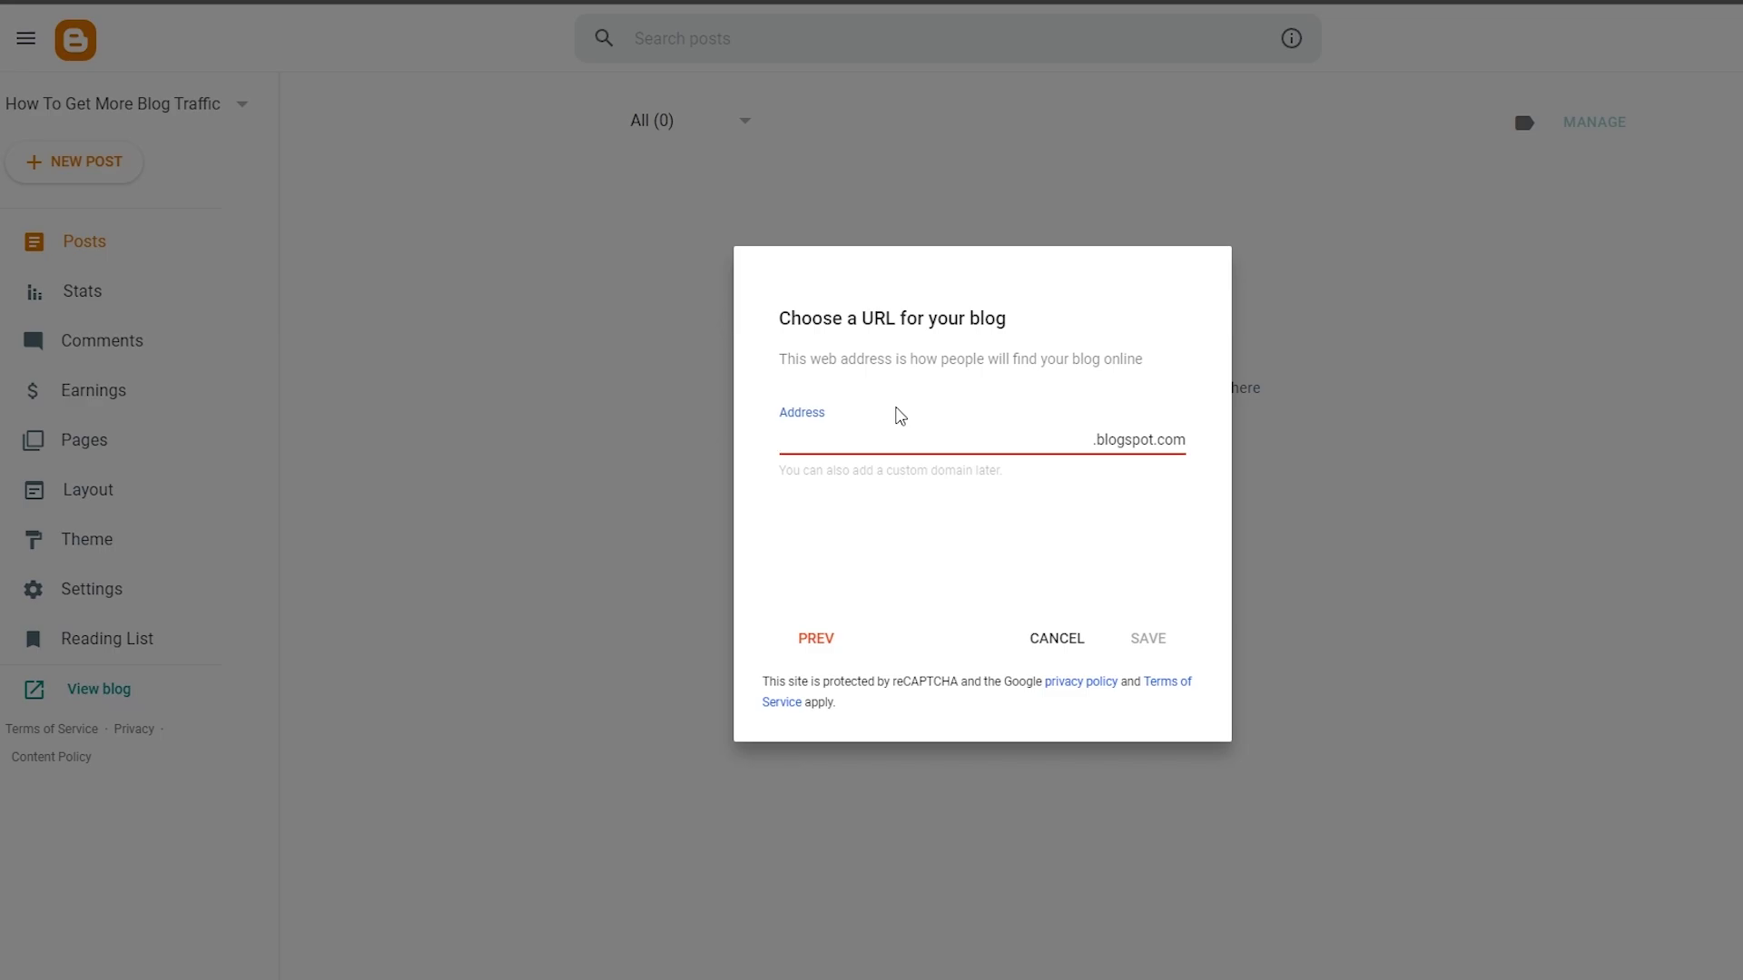
{"action": "type", "text": "1231314wefsfsdf"}
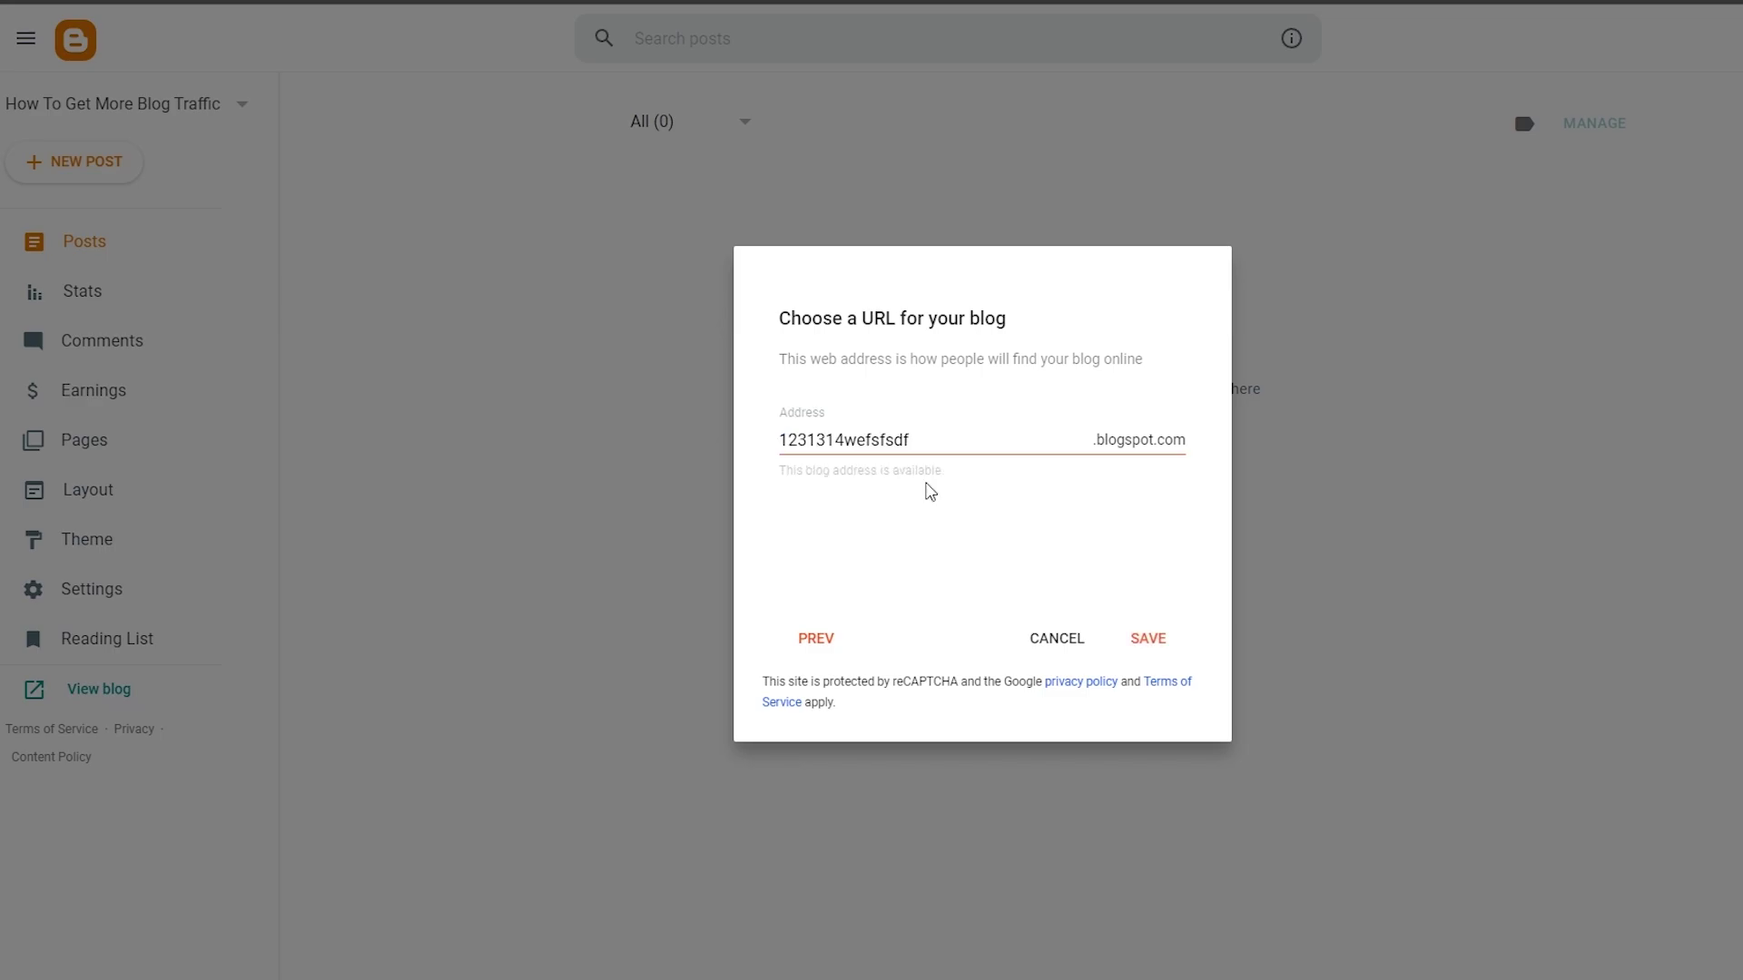
{"action": "left_click", "coordinate": [646, 444]}
{"action": "left_click", "coordinate": [1167, 639]}
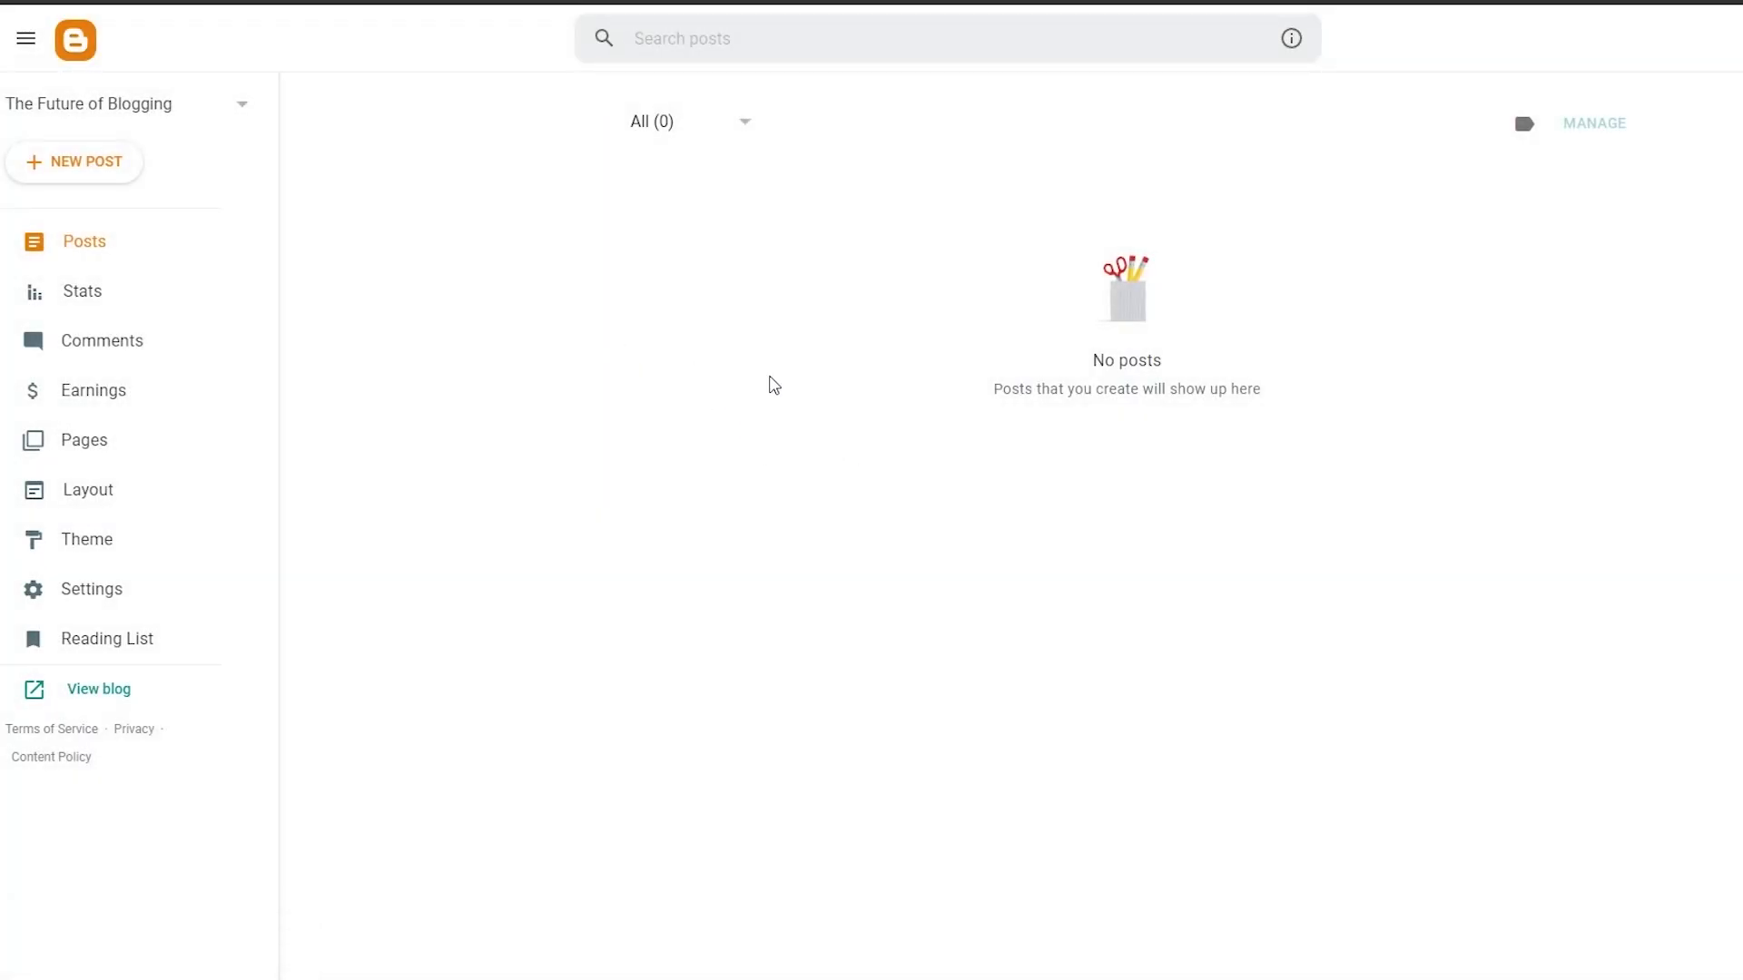
- Create a new post and expand its Permalink, Location and Options settings
{"action": "left_click", "coordinate": [91, 166]}
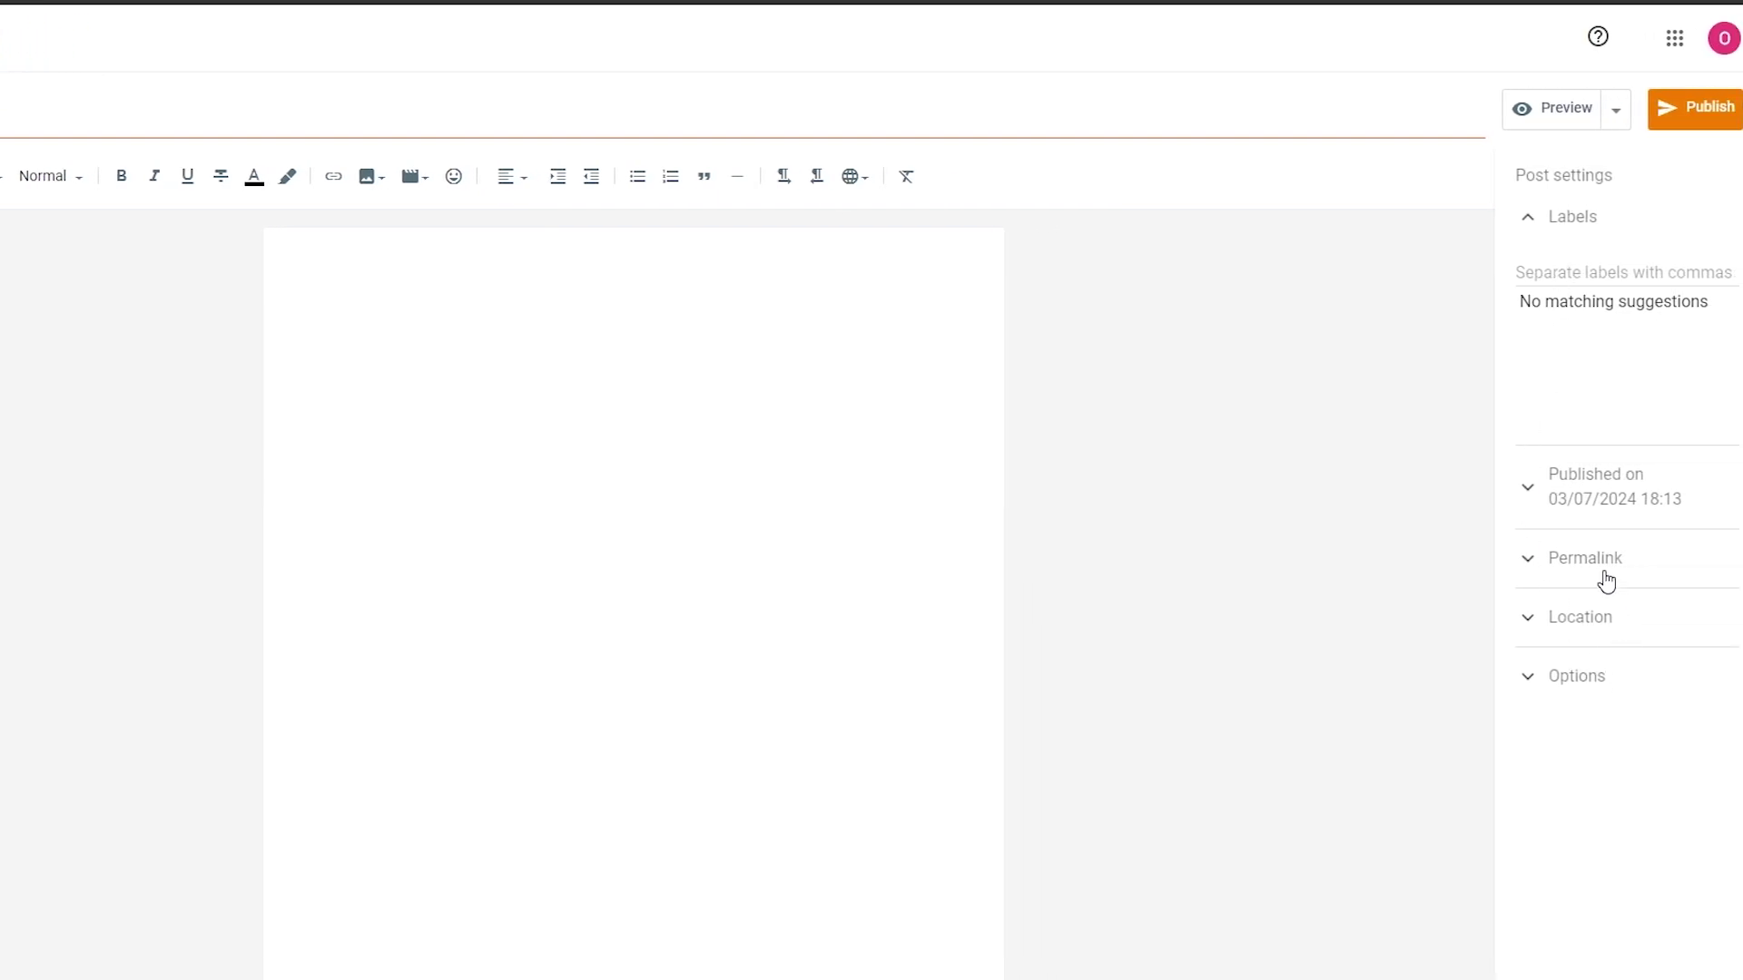
{"action": "left_click", "coordinate": [1590, 557]}
{"action": "left_click", "coordinate": [1562, 584]}
{"action": "left_click", "coordinate": [1583, 833]}
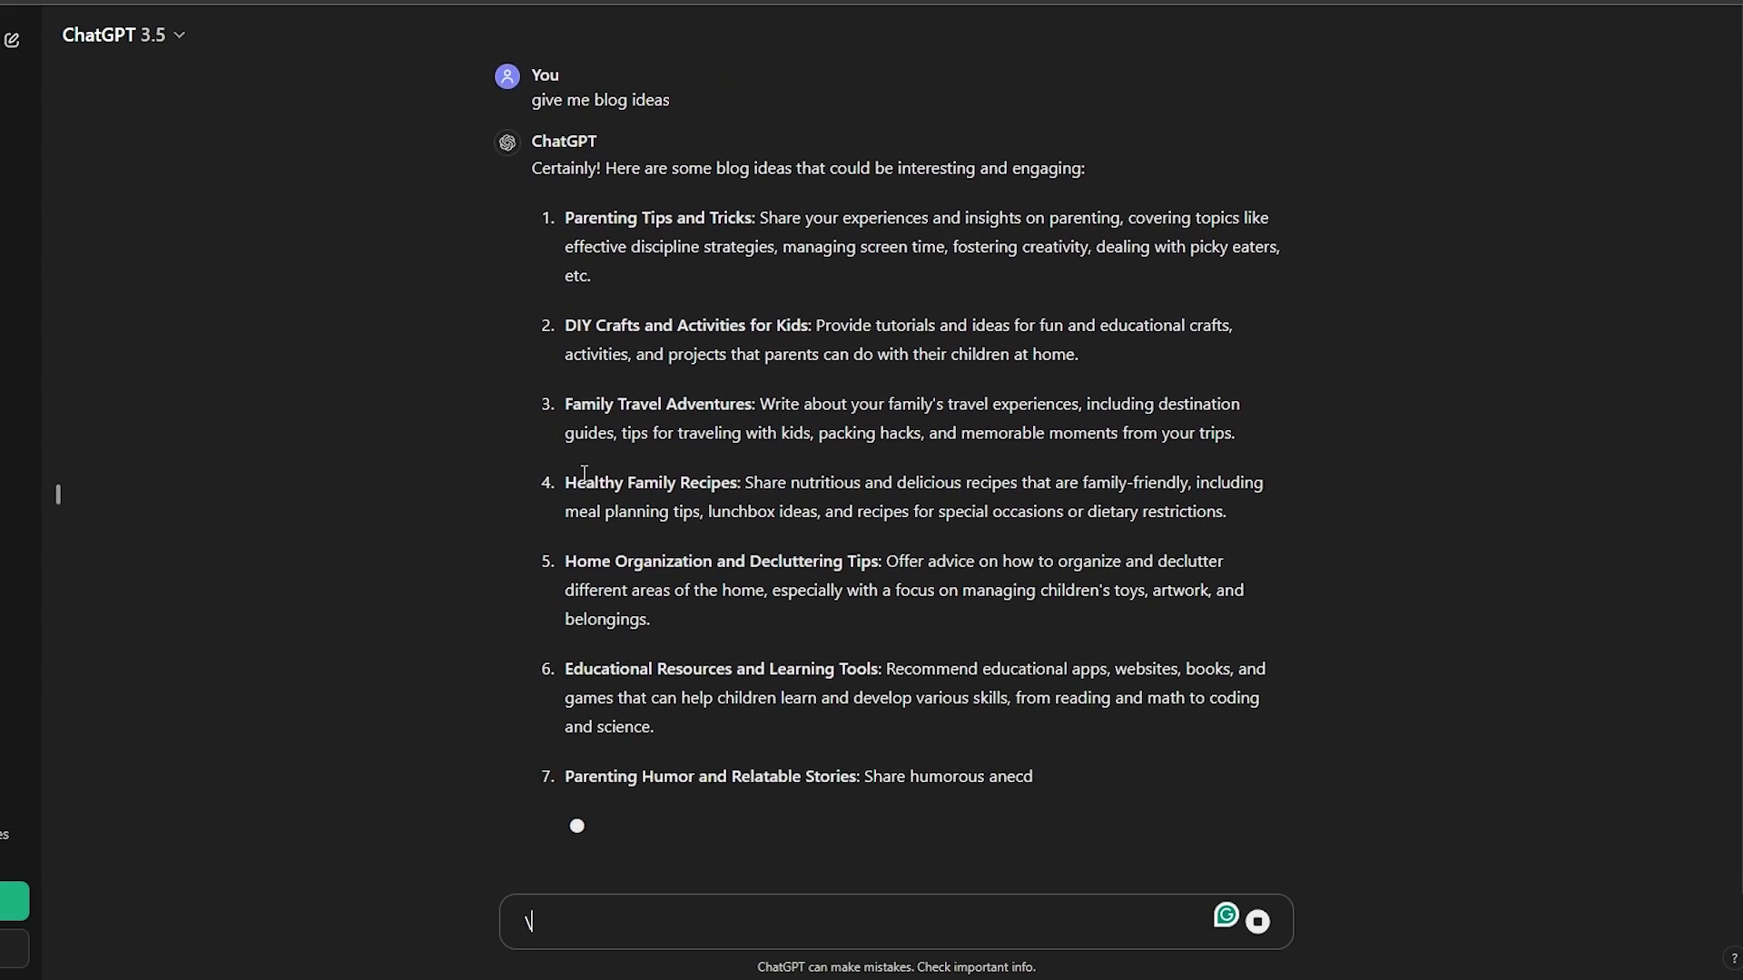
- Quote the 'Parenting Tips and Tricks' idea in ChatGPT and ask it to 'write a blog'
{"action": "scroll", "coordinate": [594, 516], "scroll_direction": "up", "scroll_amount": 2}
{"action": "scroll", "coordinate": [580, 363], "scroll_direction": "up", "scroll_amount": 1}
{"action": "left_click_drag", "start_coordinate": [563, 312], "coordinate": [744, 315]}
{"action": "right_click", "coordinate": [749, 312]}
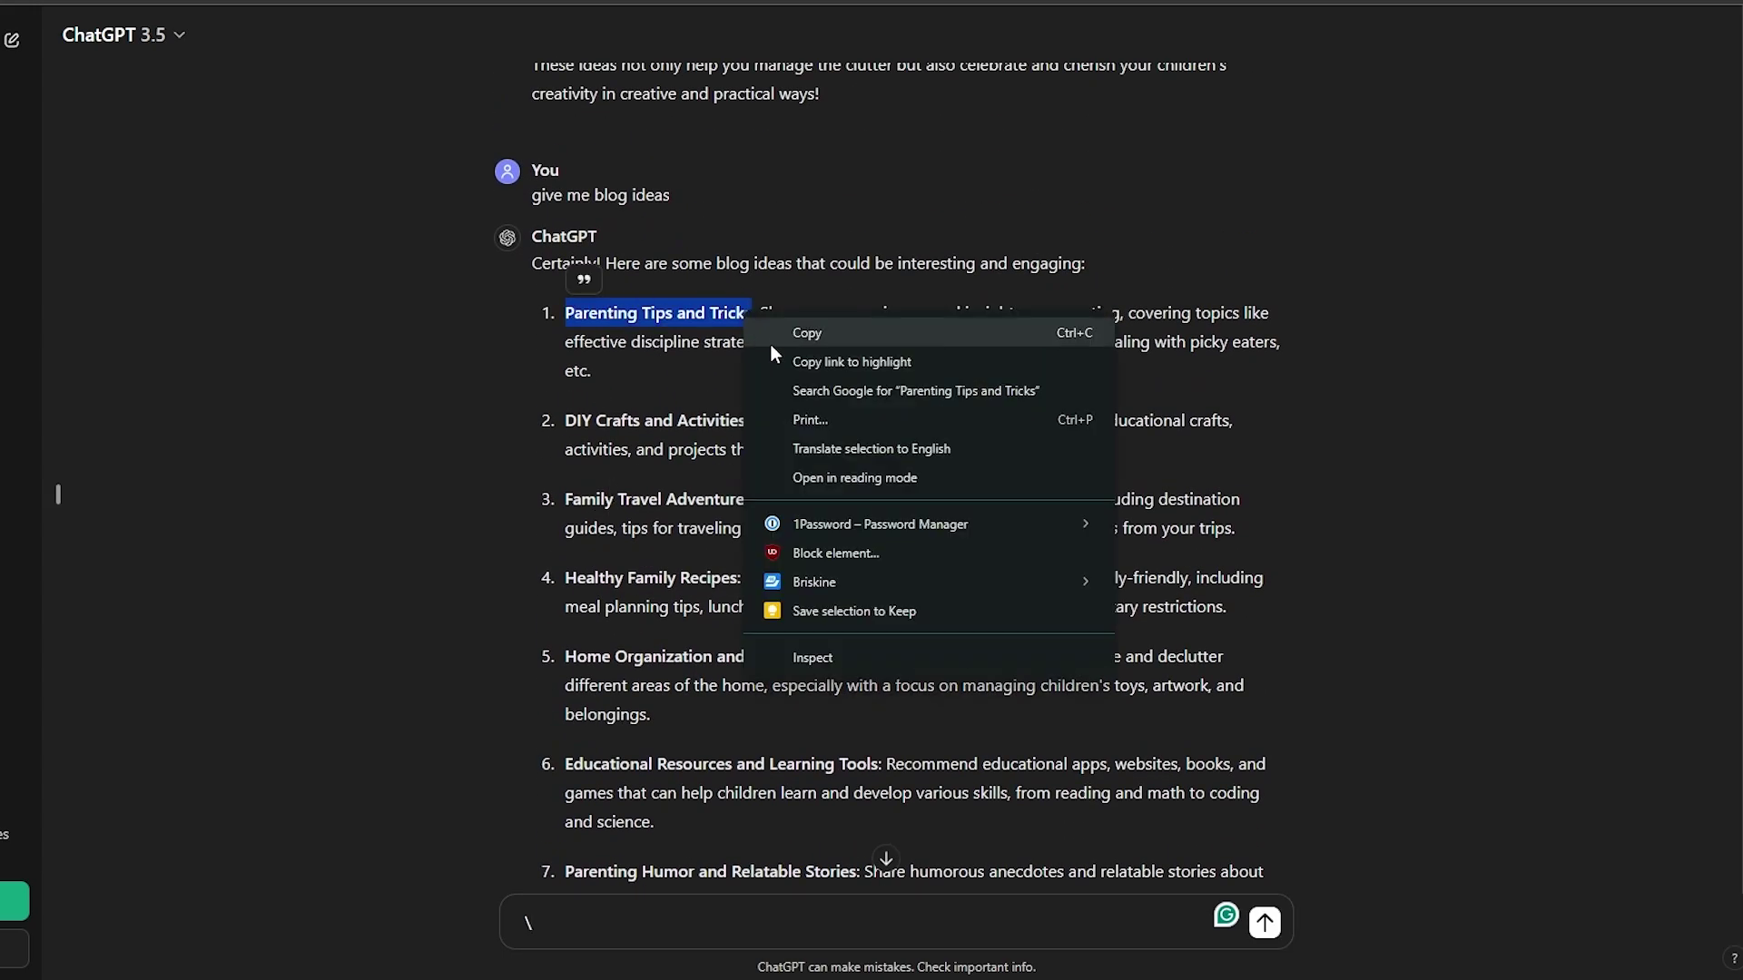
{"action": "left_click", "coordinate": [770, 345]}
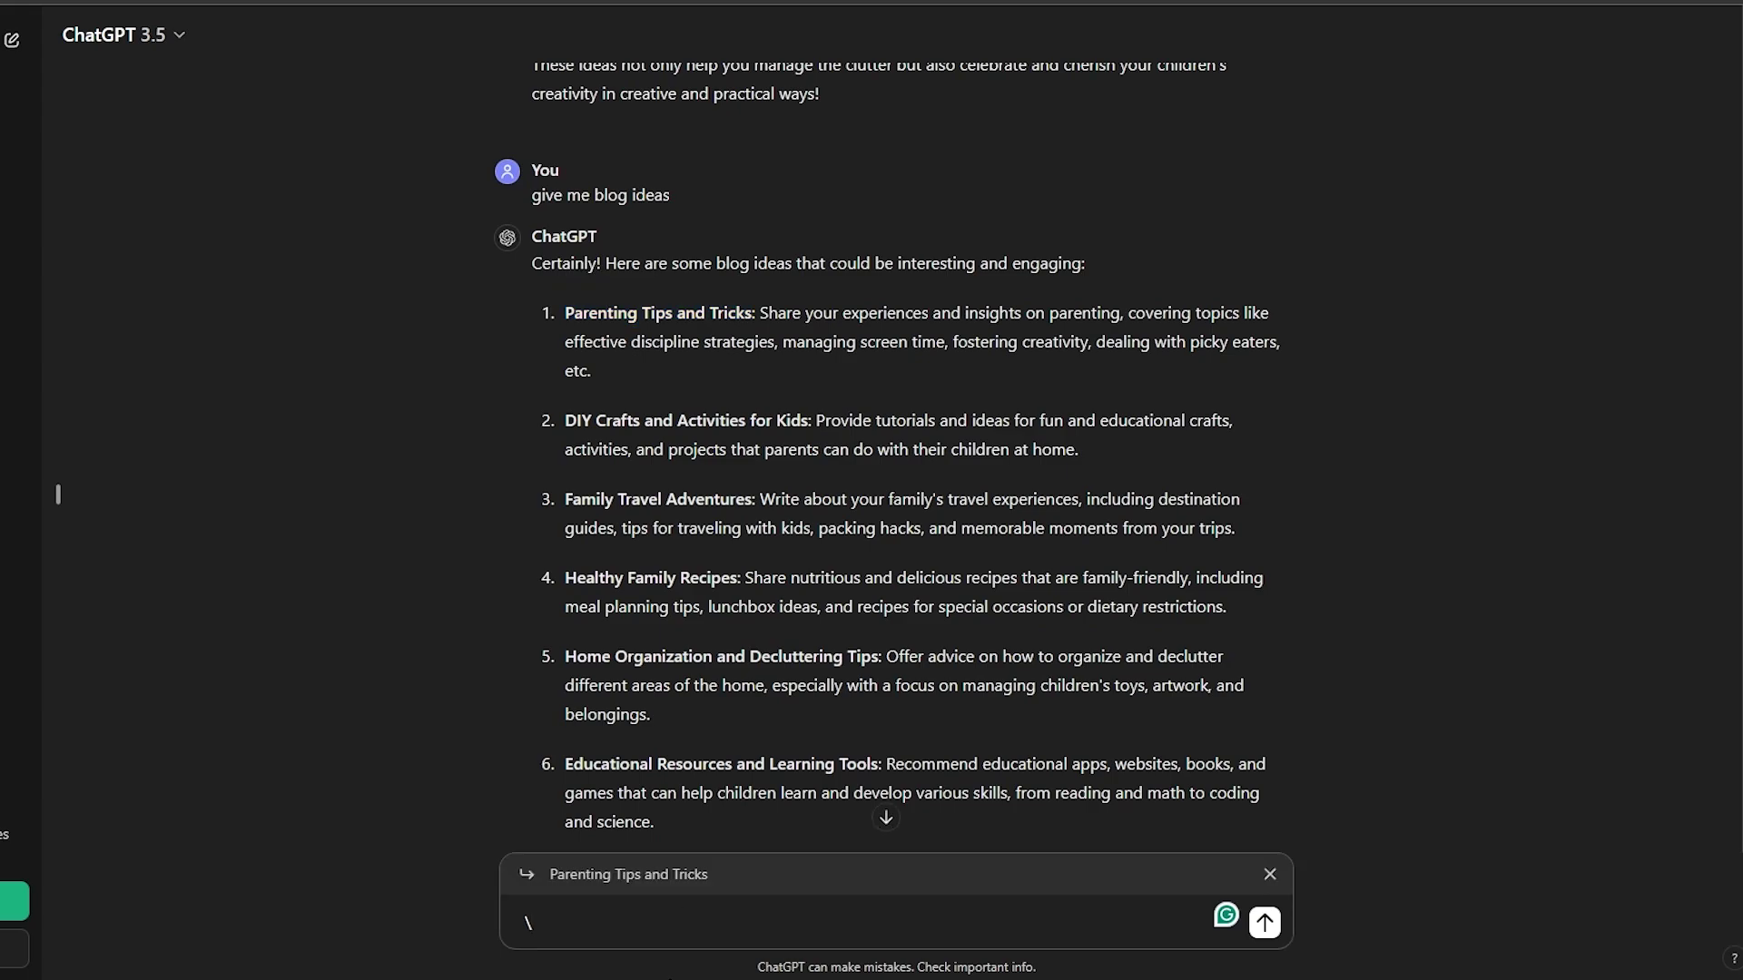
{"action": "type", "text": "write a blog"}
{"action": "key", "text": "Return"}
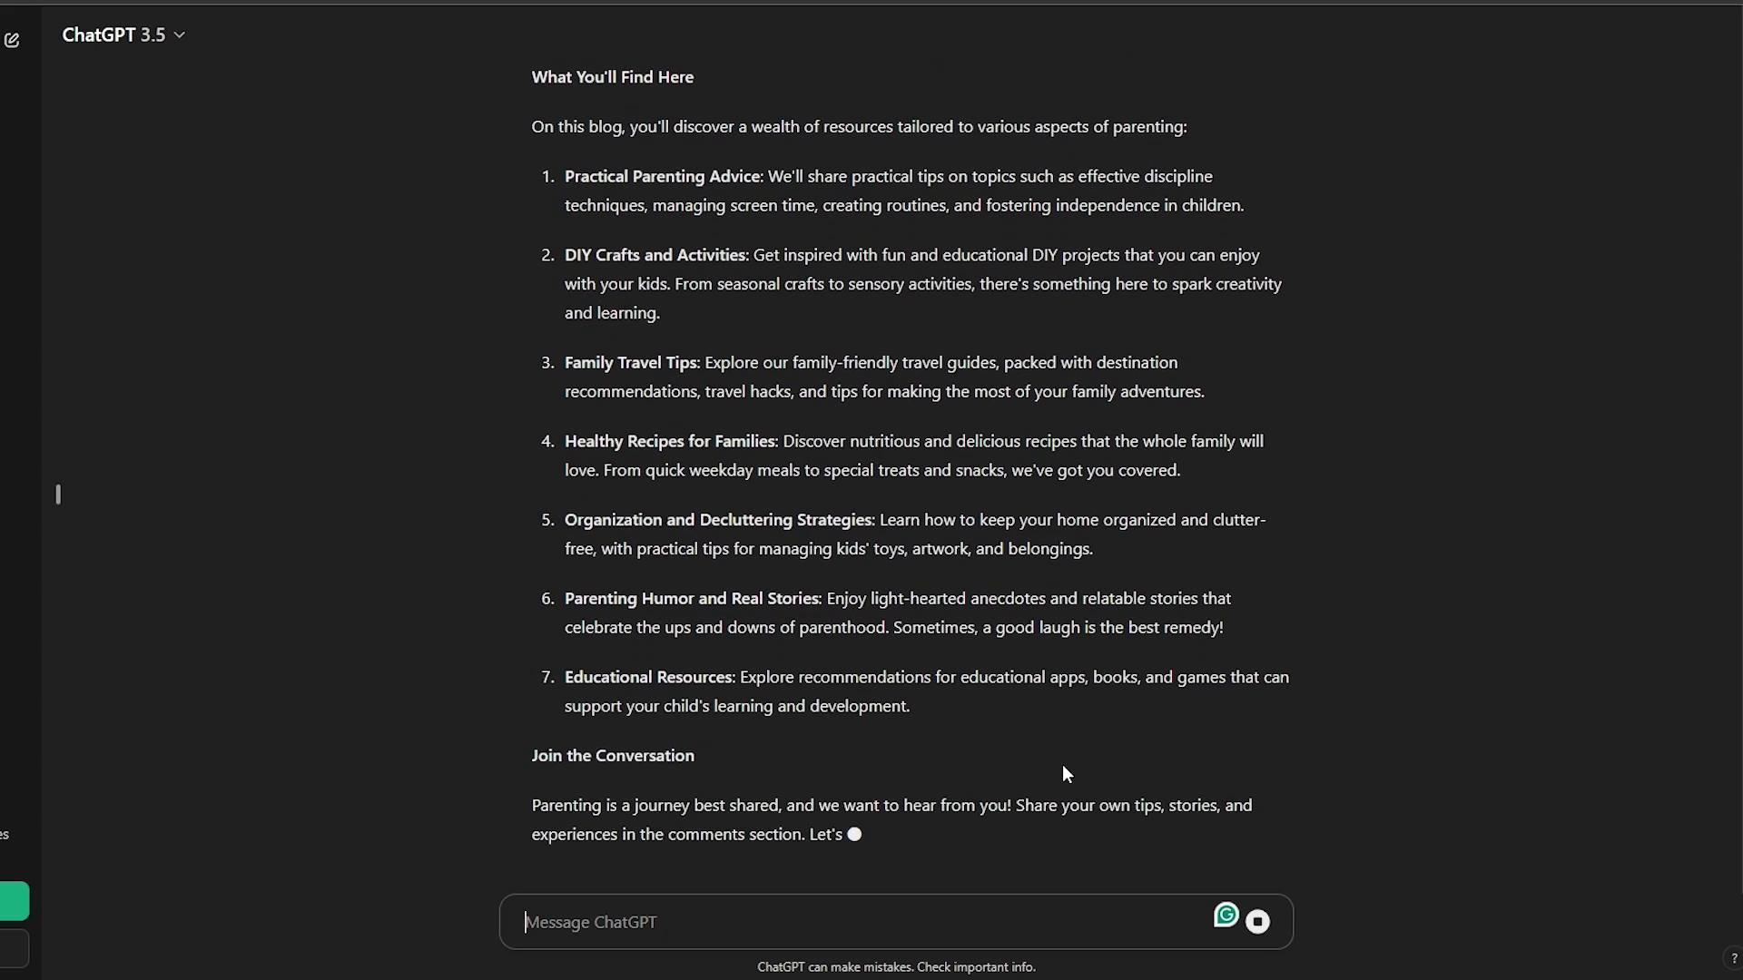
- Select the generated parenting blog post and copy it
{"action": "scroll", "coordinate": [1064, 768], "scroll_direction": "up", "scroll_amount": 2}
{"action": "scroll", "coordinate": [1064, 767], "scroll_direction": "up", "scroll_amount": 4}
{"action": "scroll", "coordinate": [1064, 767], "scroll_direction": "up", "scroll_amount": 1}
{"action": "scroll", "coordinate": [1062, 764], "scroll_direction": "down", "scroll_amount": 3}
{"action": "scroll", "coordinate": [1062, 765], "scroll_direction": "down", "scroll_amount": 6}
{"action": "scroll", "coordinate": [1082, 764], "scroll_direction": "down", "scroll_amount": 2}
{"action": "scroll", "coordinate": [998, 708], "scroll_direction": "down", "scroll_amount": 5}
{"action": "scroll", "coordinate": [545, 352], "scroll_direction": "up", "scroll_amount": 10}
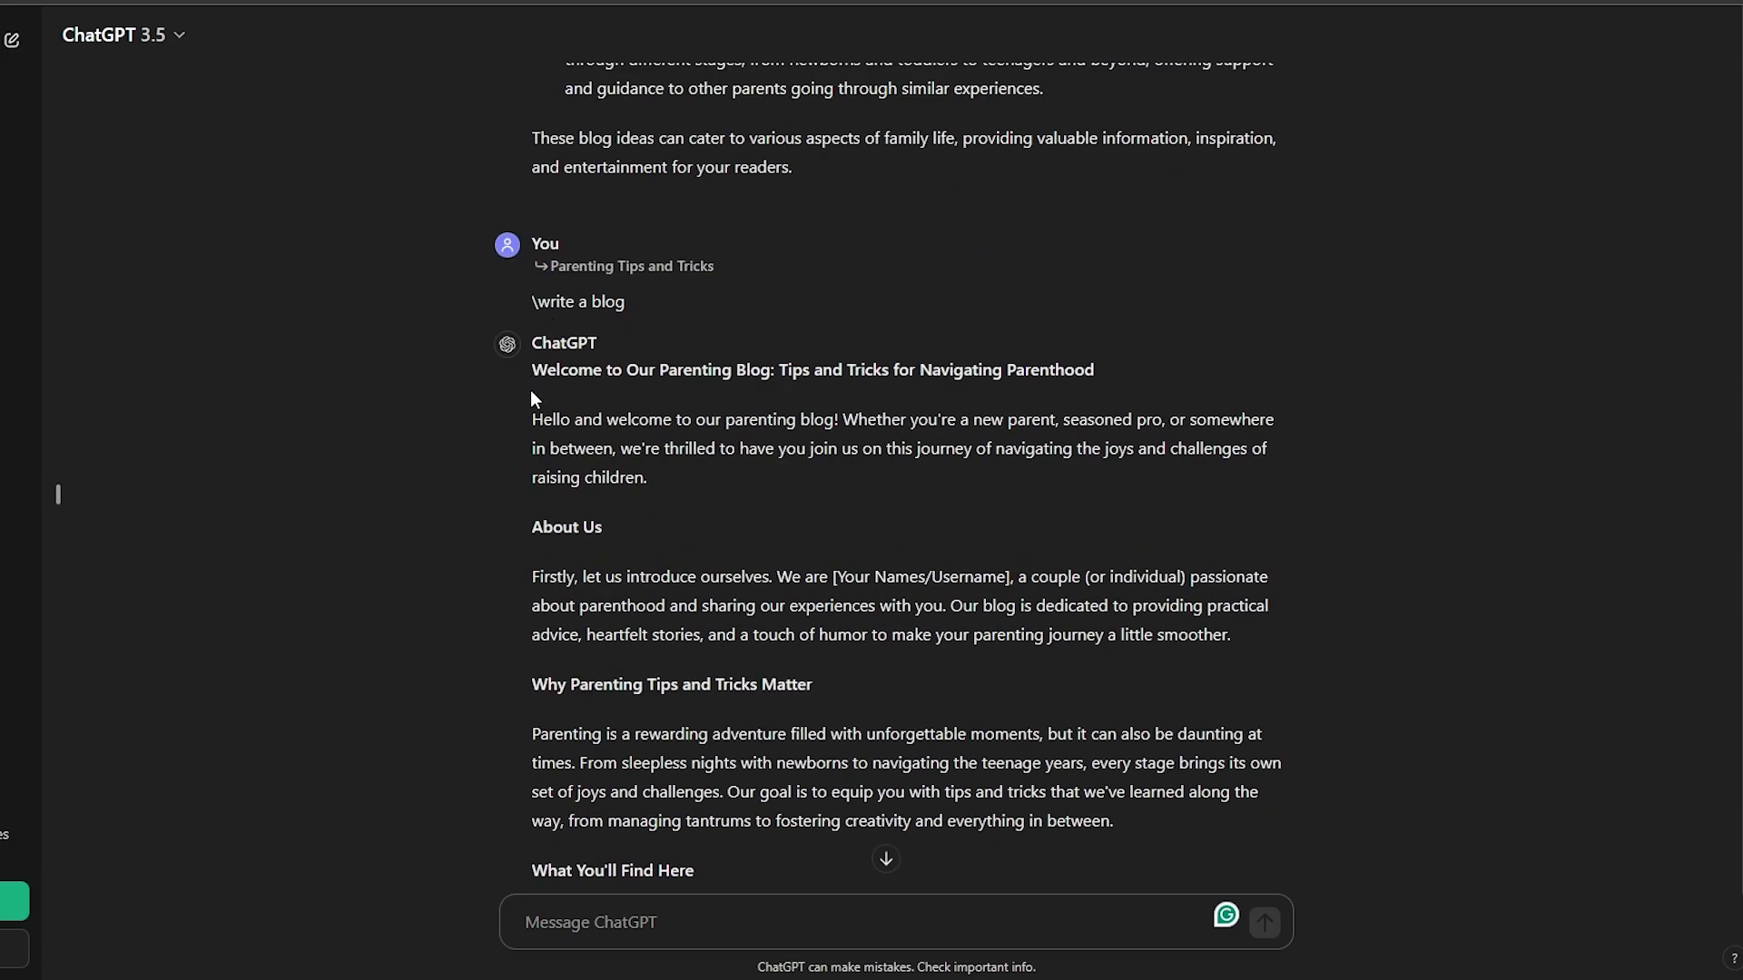
{"action": "left_click_drag", "start_coordinate": [532, 401], "coordinate": [709, 646]}
{"action": "right_click", "coordinate": [673, 491]}
{"action": "left_click", "coordinate": [692, 520]}
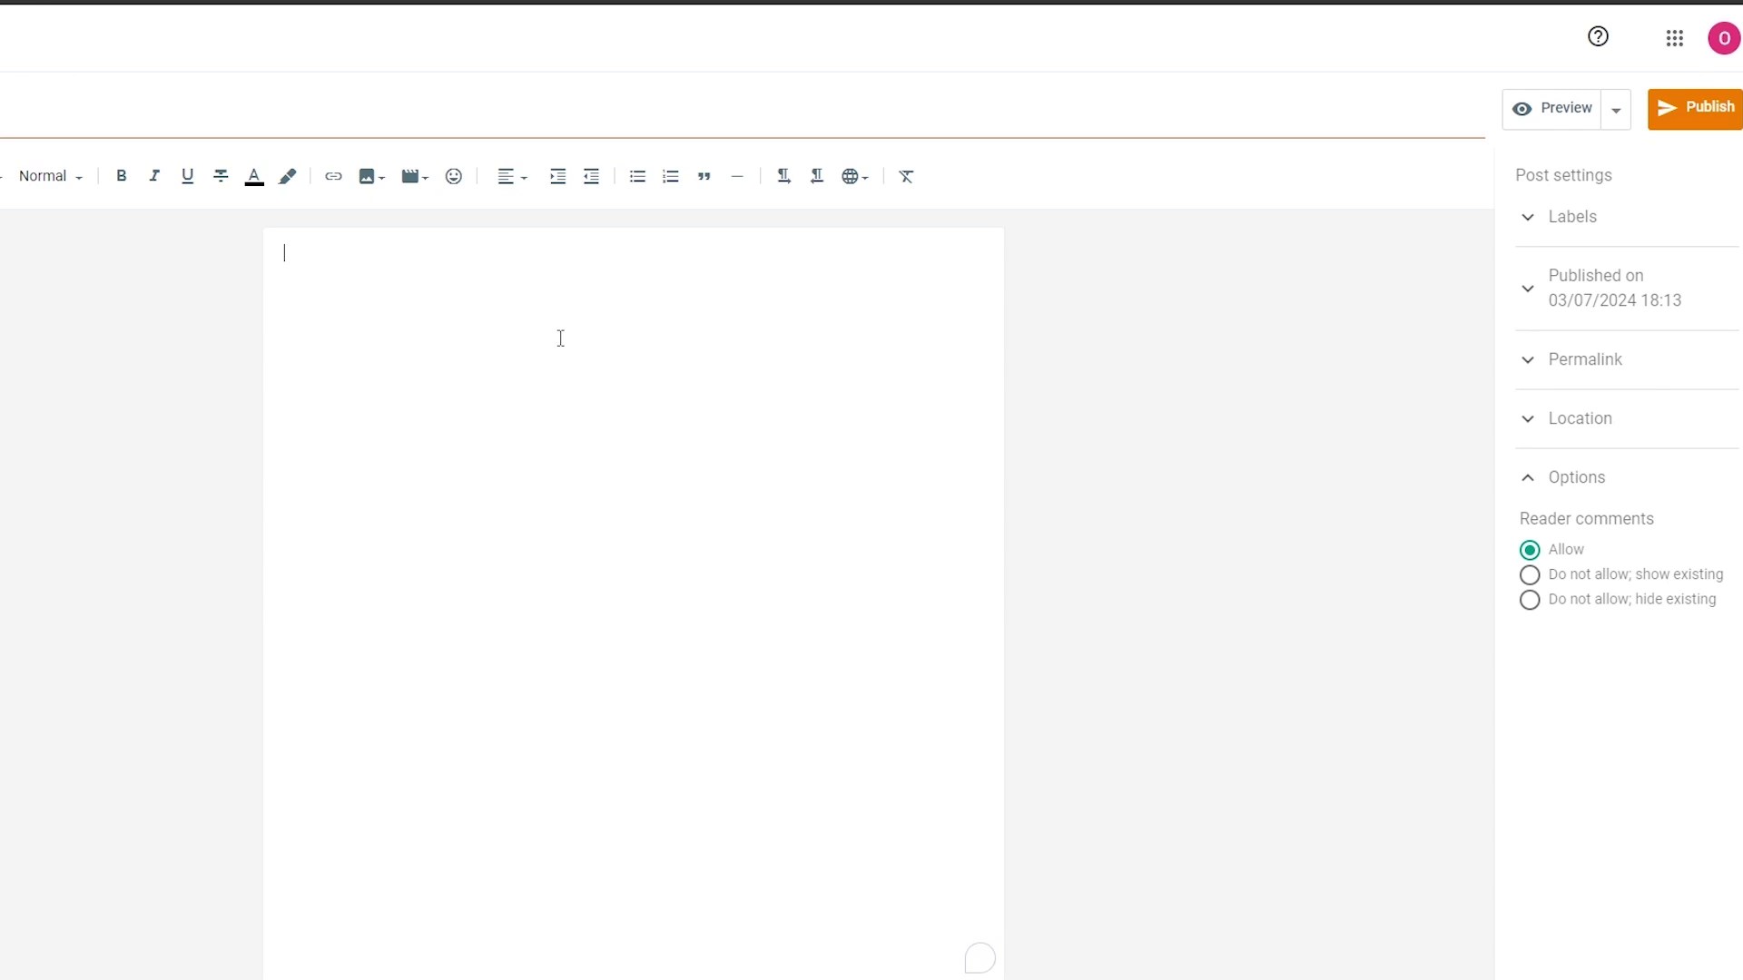
- Paste the copied parenting post into the Blogger post body
{"action": "right_click", "coordinate": [558, 339]}
{"action": "left_click", "coordinate": [585, 579]}
{"action": "scroll", "coordinate": [587, 576], "scroll_direction": "up", "scroll_amount": 1}
{"action": "scroll", "coordinate": [587, 544], "scroll_direction": "up", "scroll_amount": 4}
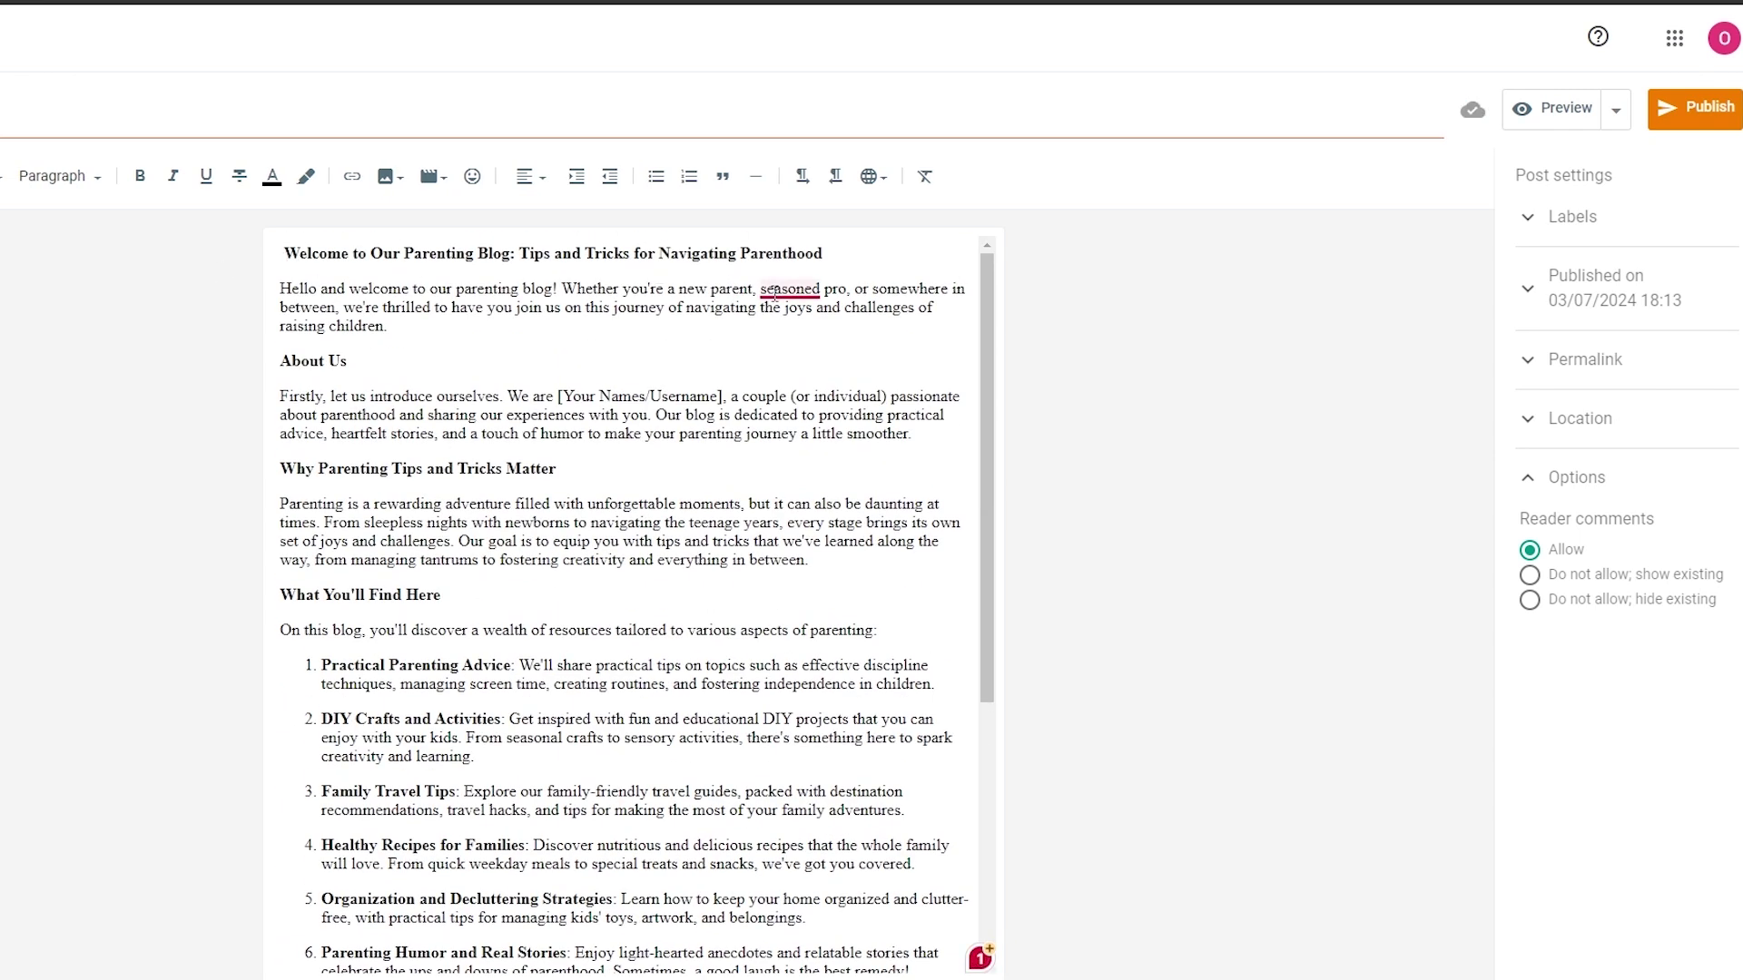
{"action": "scroll", "coordinate": [424, 493], "scroll_direction": "down", "scroll_amount": 5}
{"action": "scroll", "coordinate": [424, 493], "scroll_direction": "down", "scroll_amount": 1}
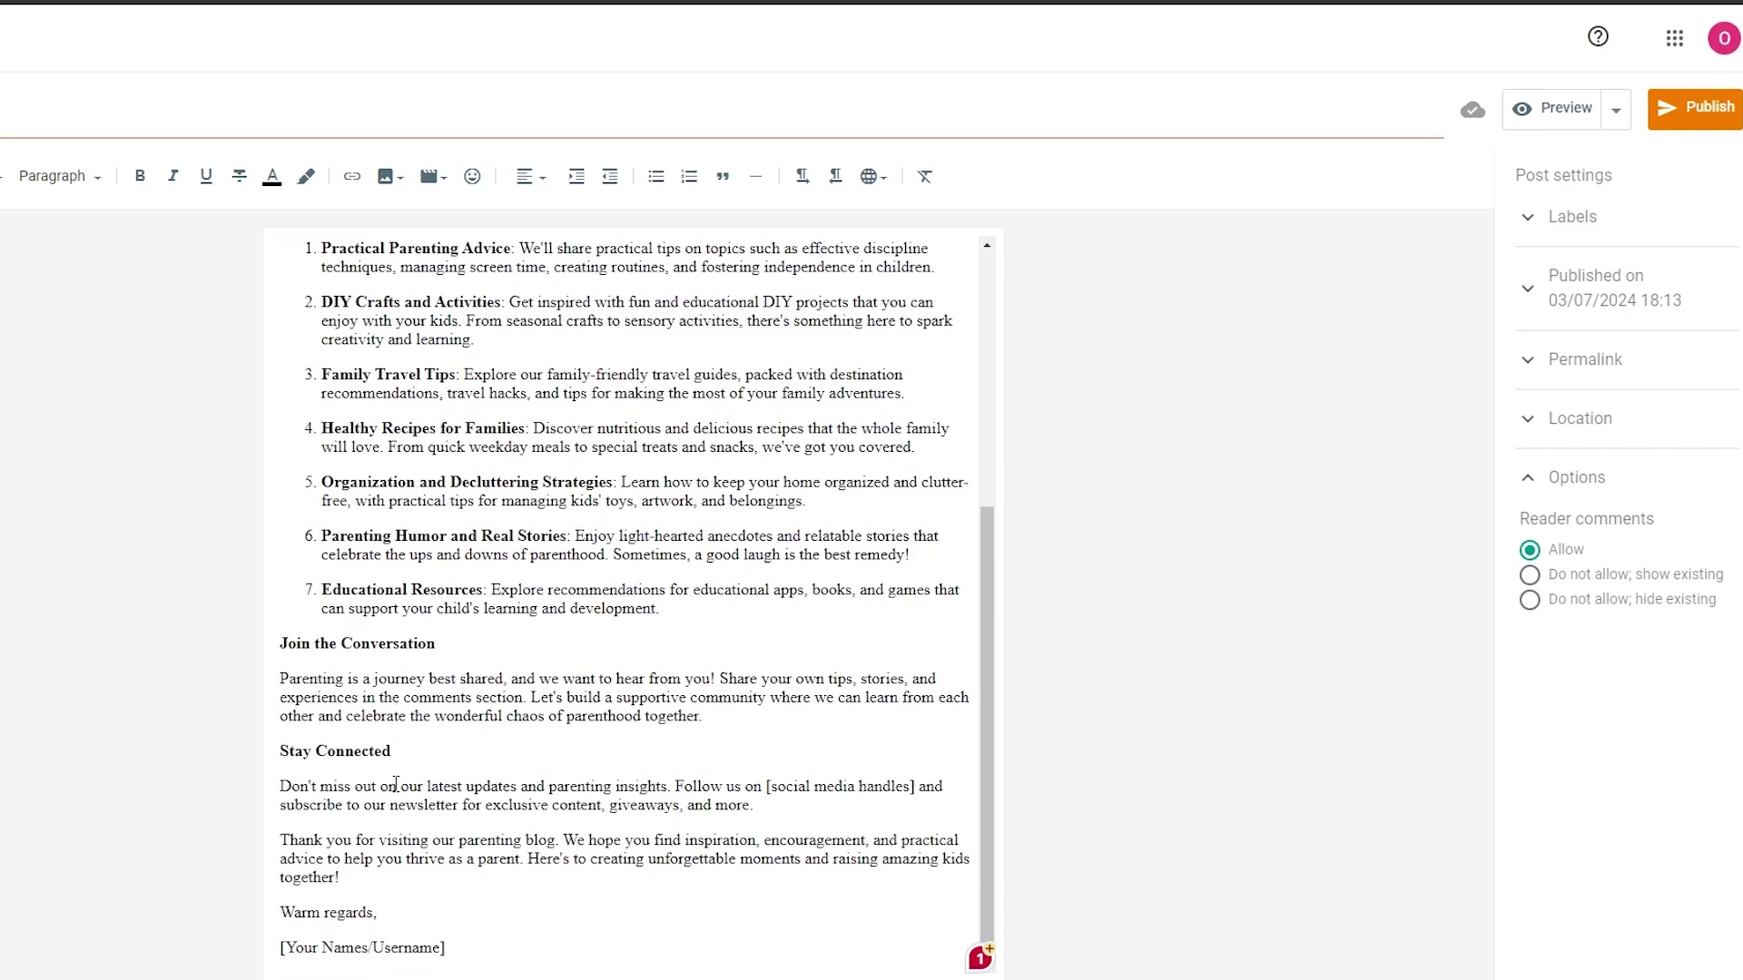
- Select the whole post and set its font to Arial
{"action": "left_click_drag", "start_coordinate": [456, 920], "coordinate": [471, 255]}
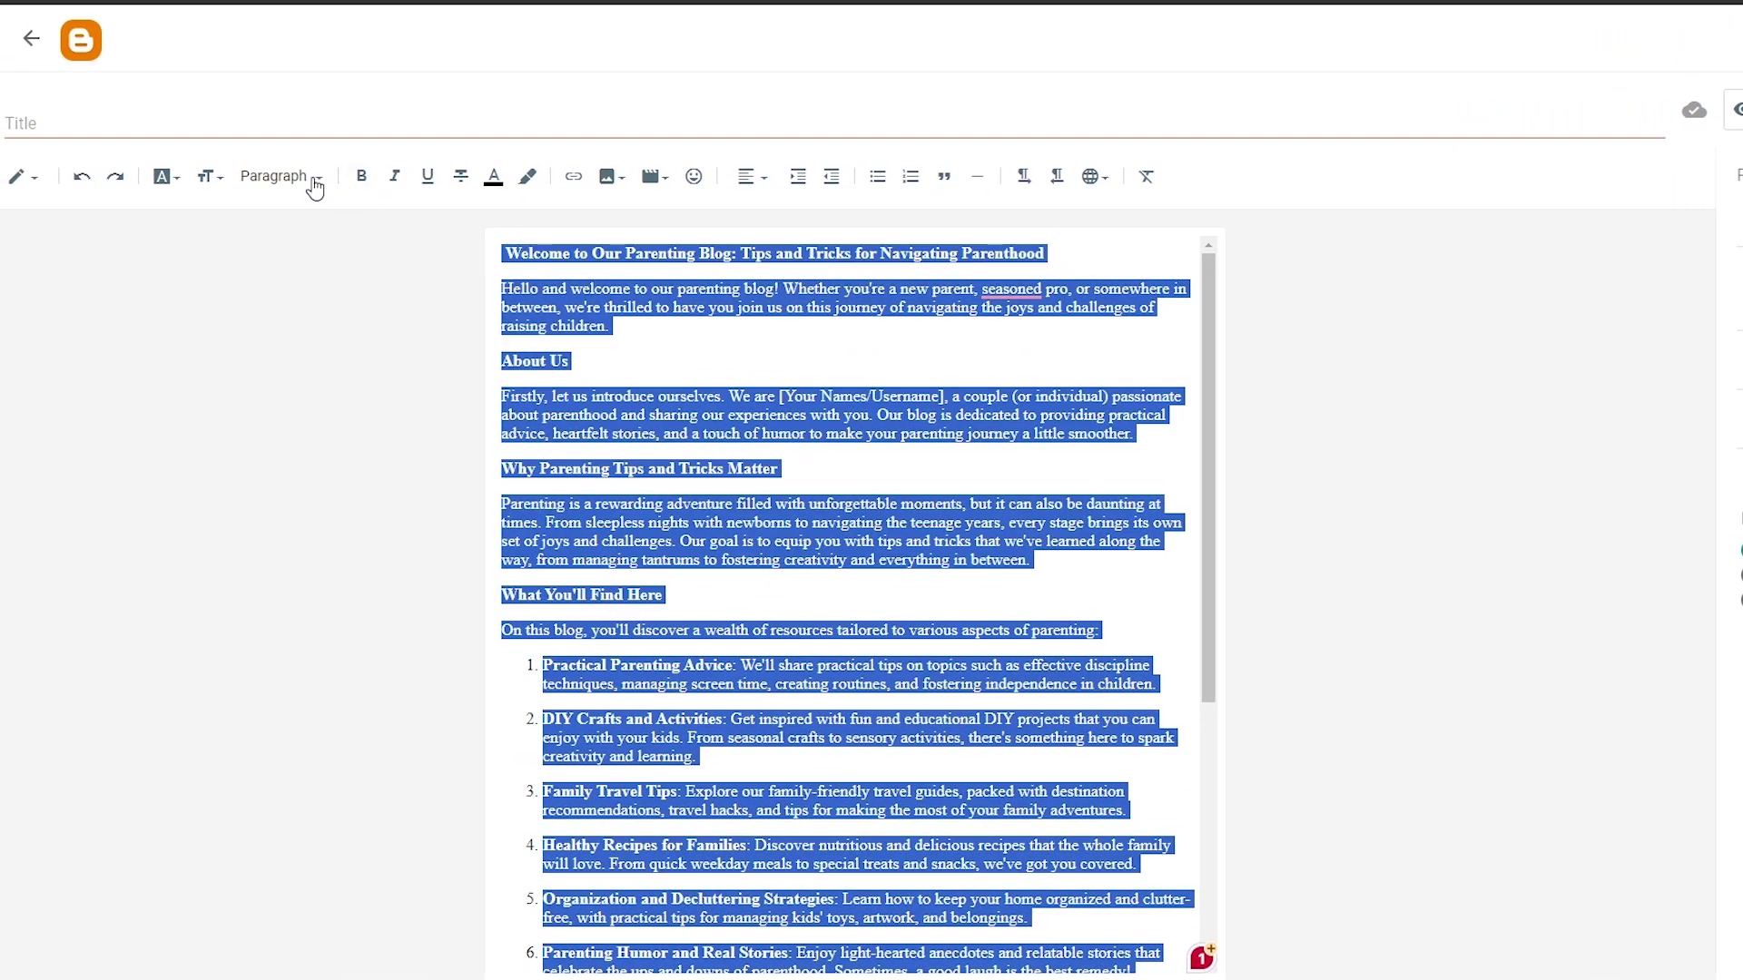
{"action": "left_click", "coordinate": [311, 181]}
{"action": "left_click", "coordinate": [164, 186]}
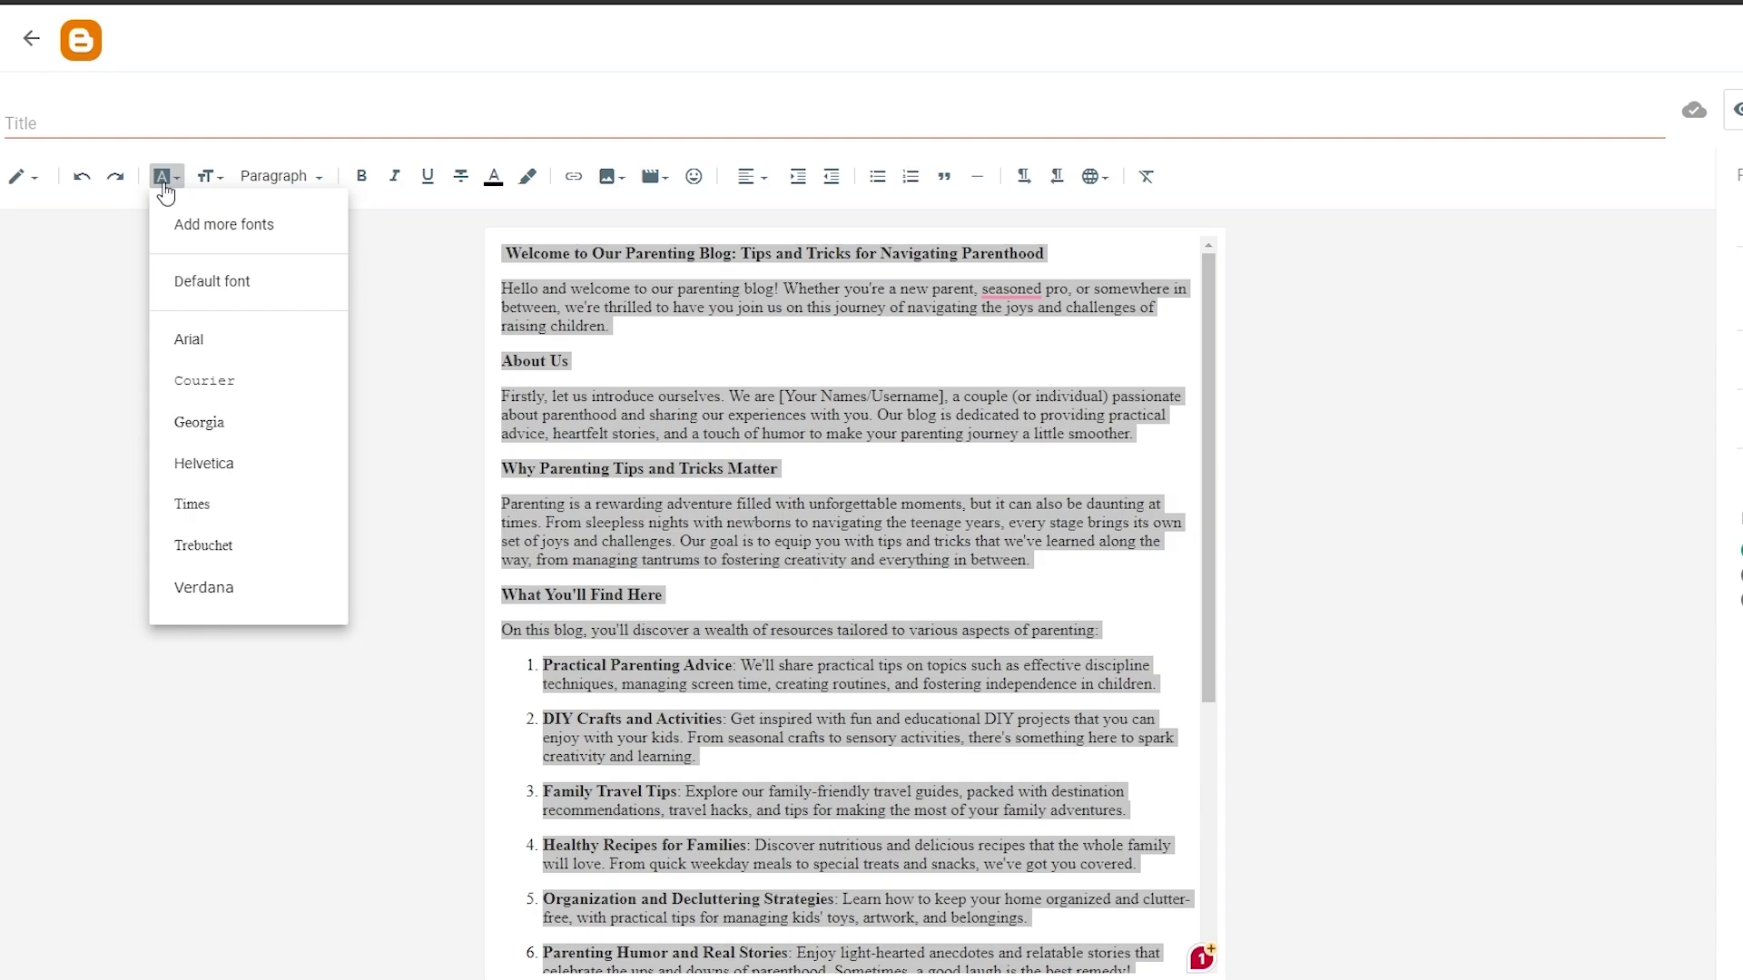
{"action": "left_click", "coordinate": [265, 343]}
{"action": "left_click", "coordinate": [652, 486]}
{"action": "scroll", "coordinate": [823, 680], "scroll_direction": "down", "scroll_amount": 5}
{"action": "scroll", "coordinate": [823, 680], "scroll_direction": "down", "scroll_amount": 1}
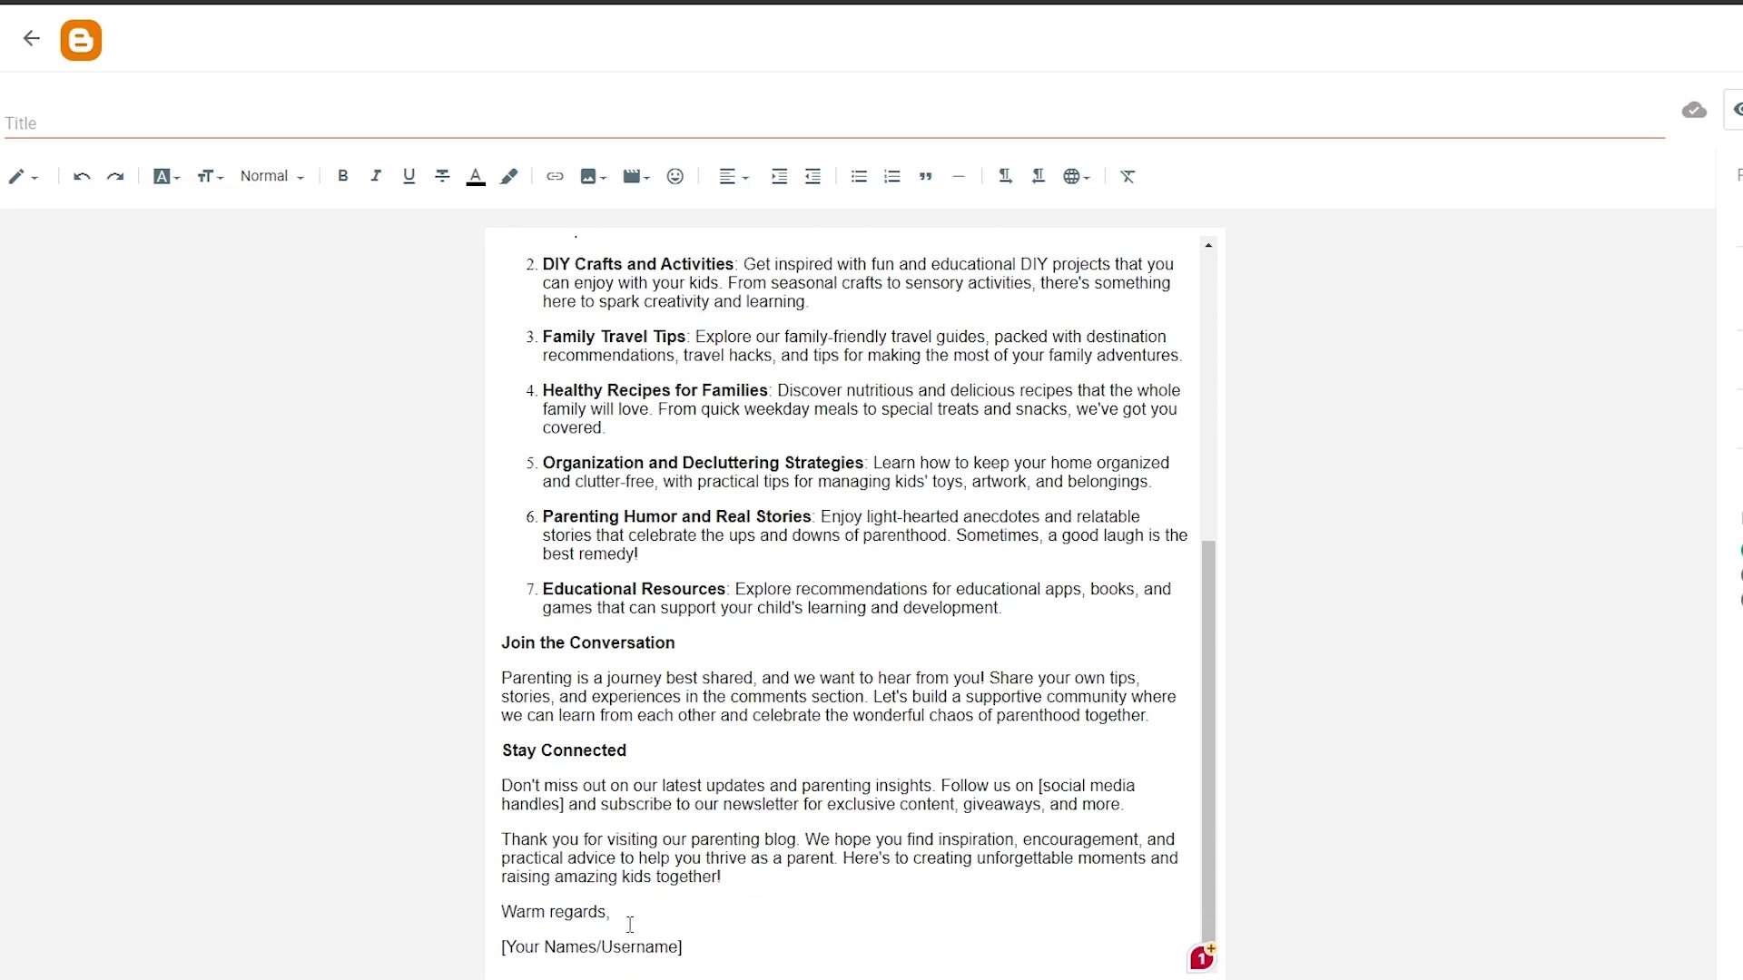
{"action": "scroll", "coordinate": [738, 951], "scroll_direction": "up", "scroll_amount": 5}
- Select the whole post and add Poppins to the available fonts
{"action": "left_click_drag", "start_coordinate": [739, 950], "coordinate": [474, 269]}
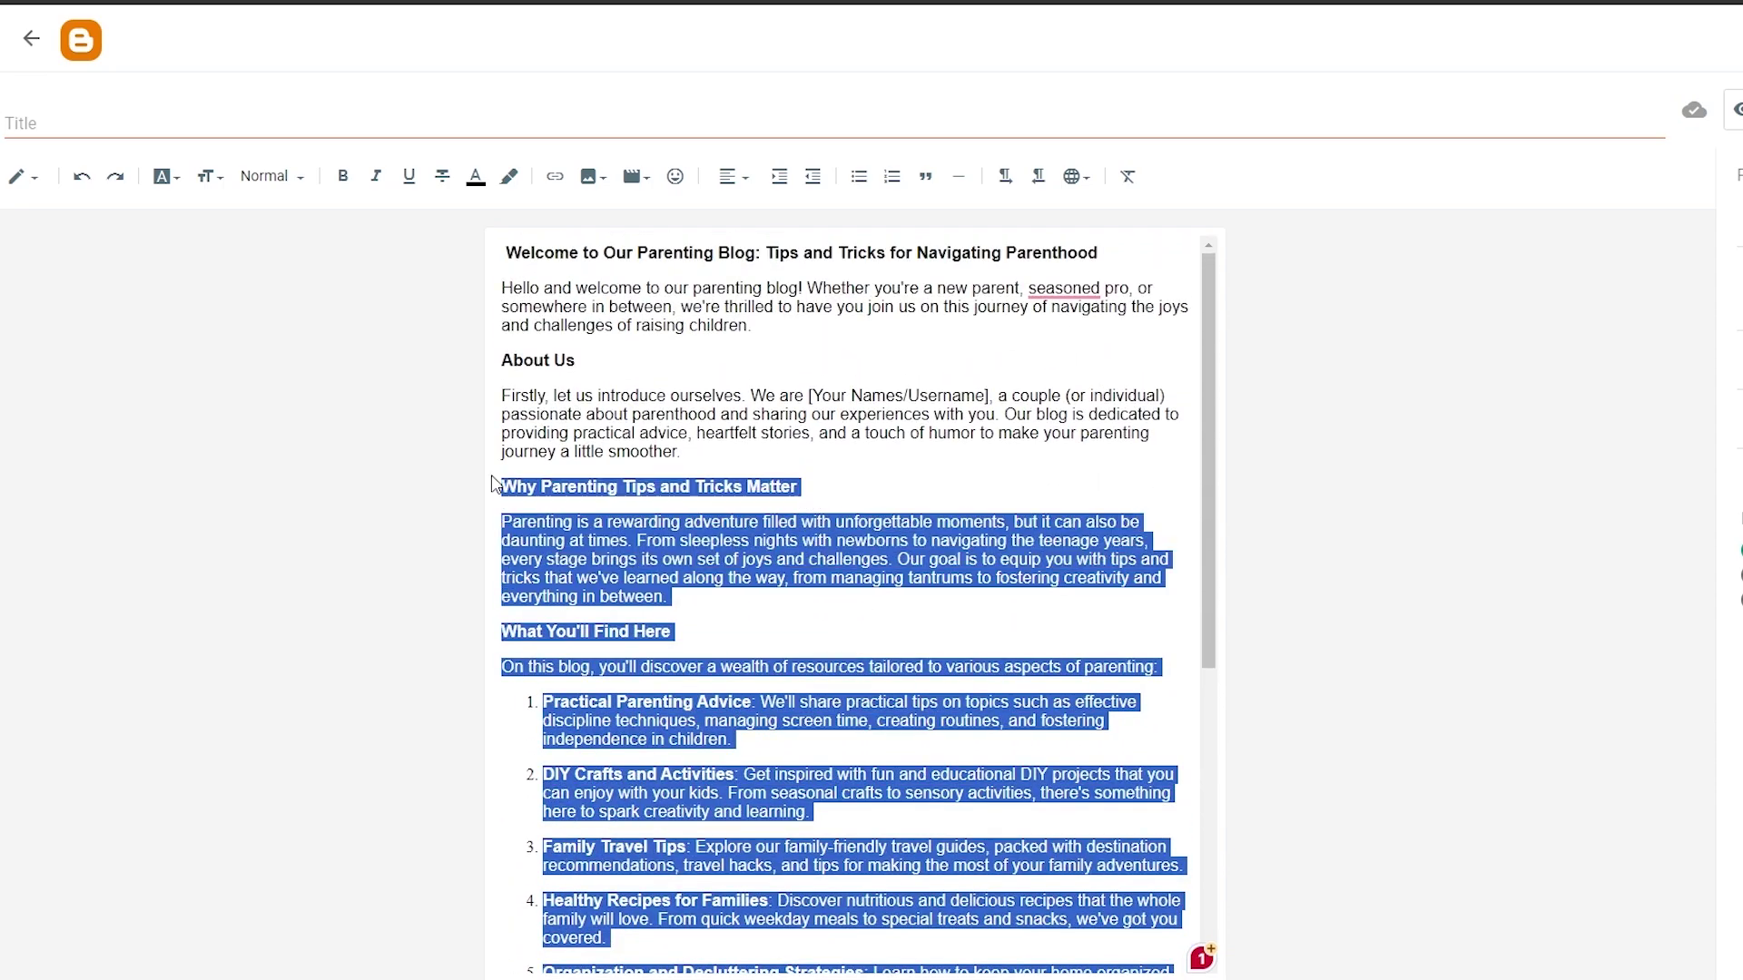
{"action": "left_click", "coordinate": [167, 176]}
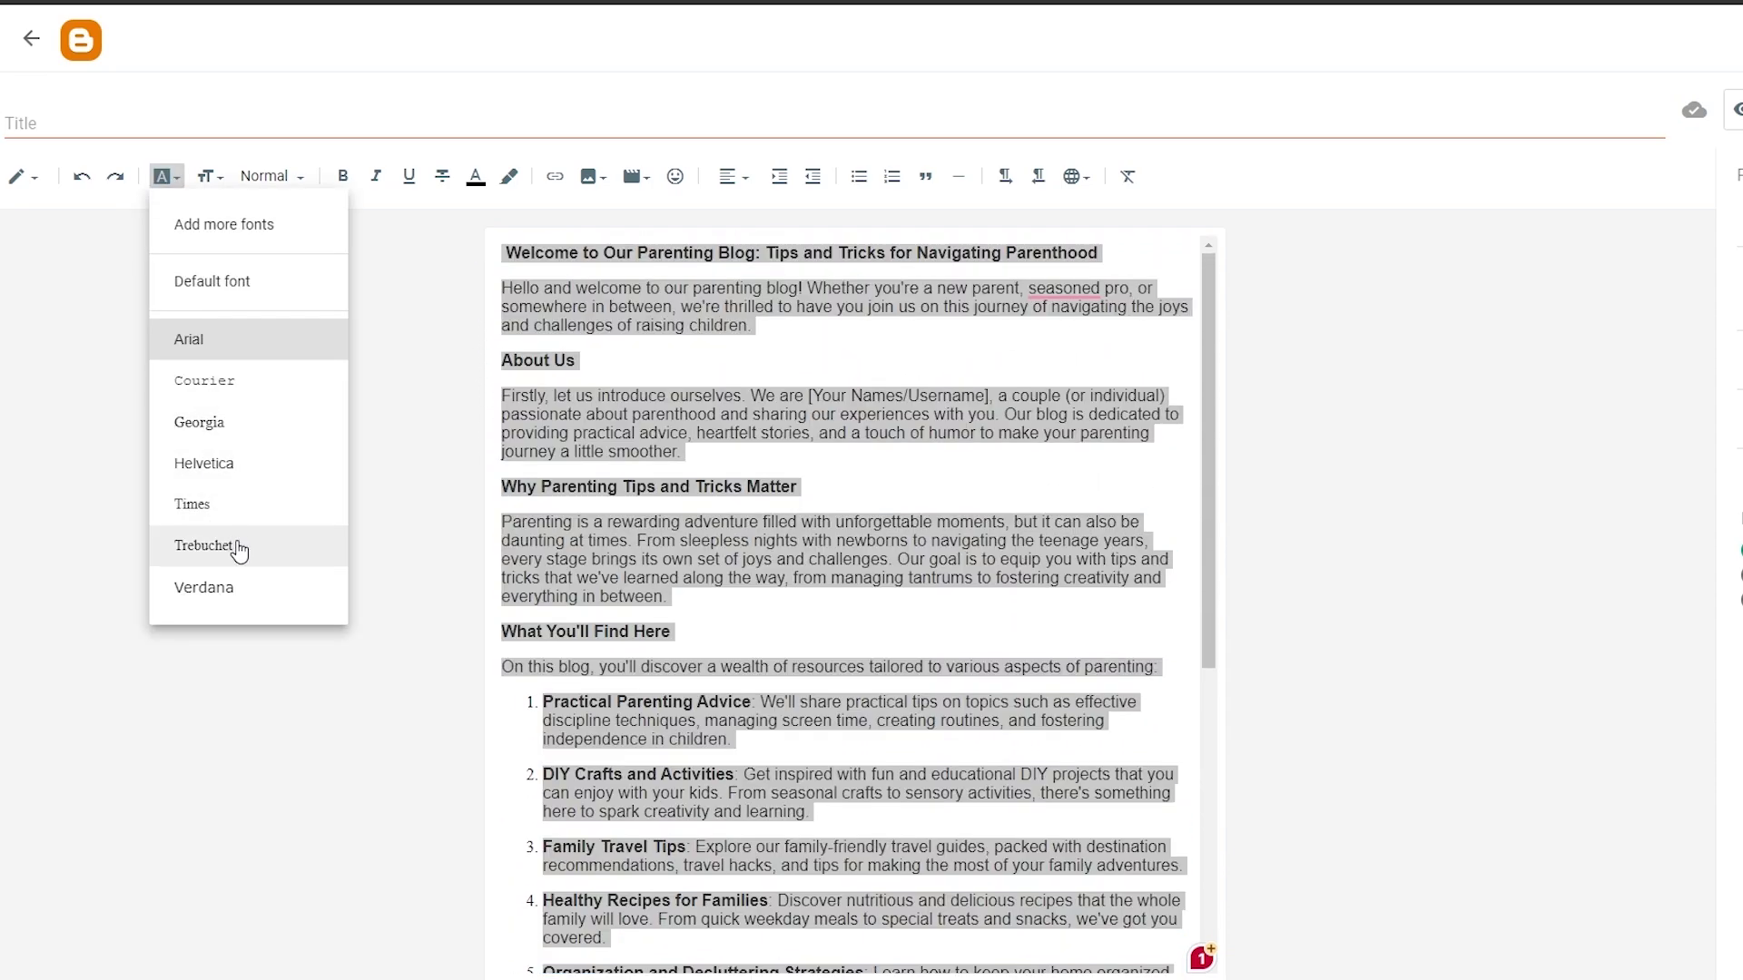
{"action": "left_click", "coordinate": [231, 238]}
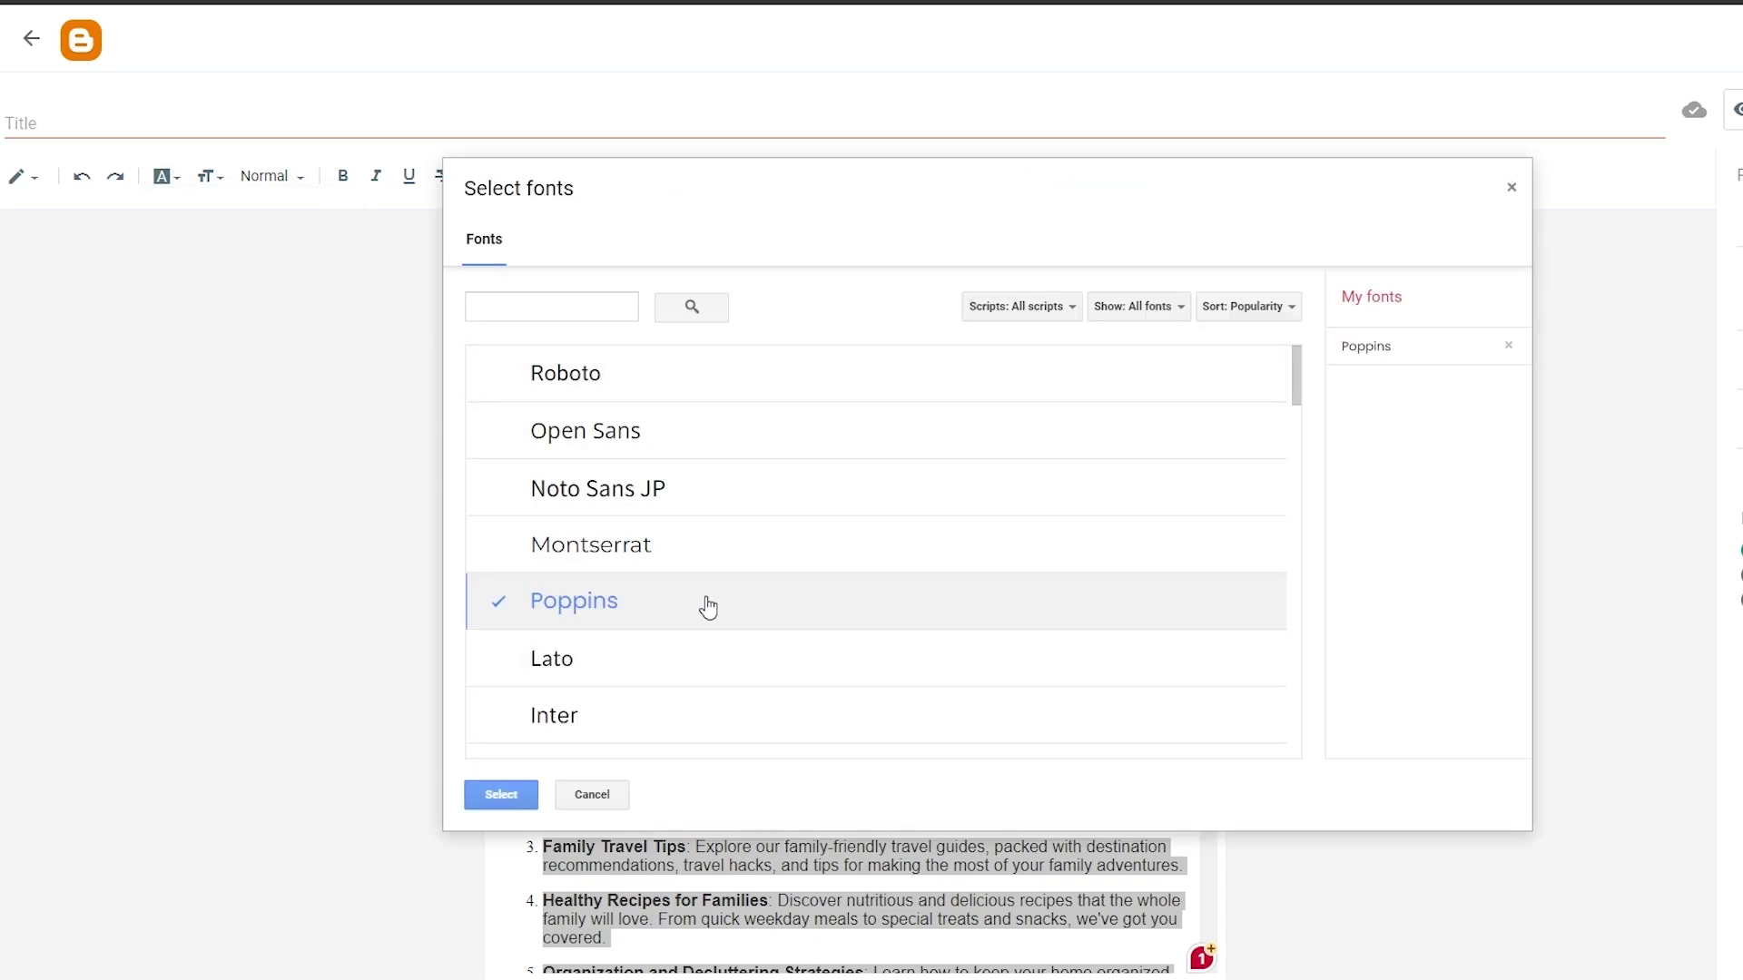
{"action": "left_click", "coordinate": [501, 794]}
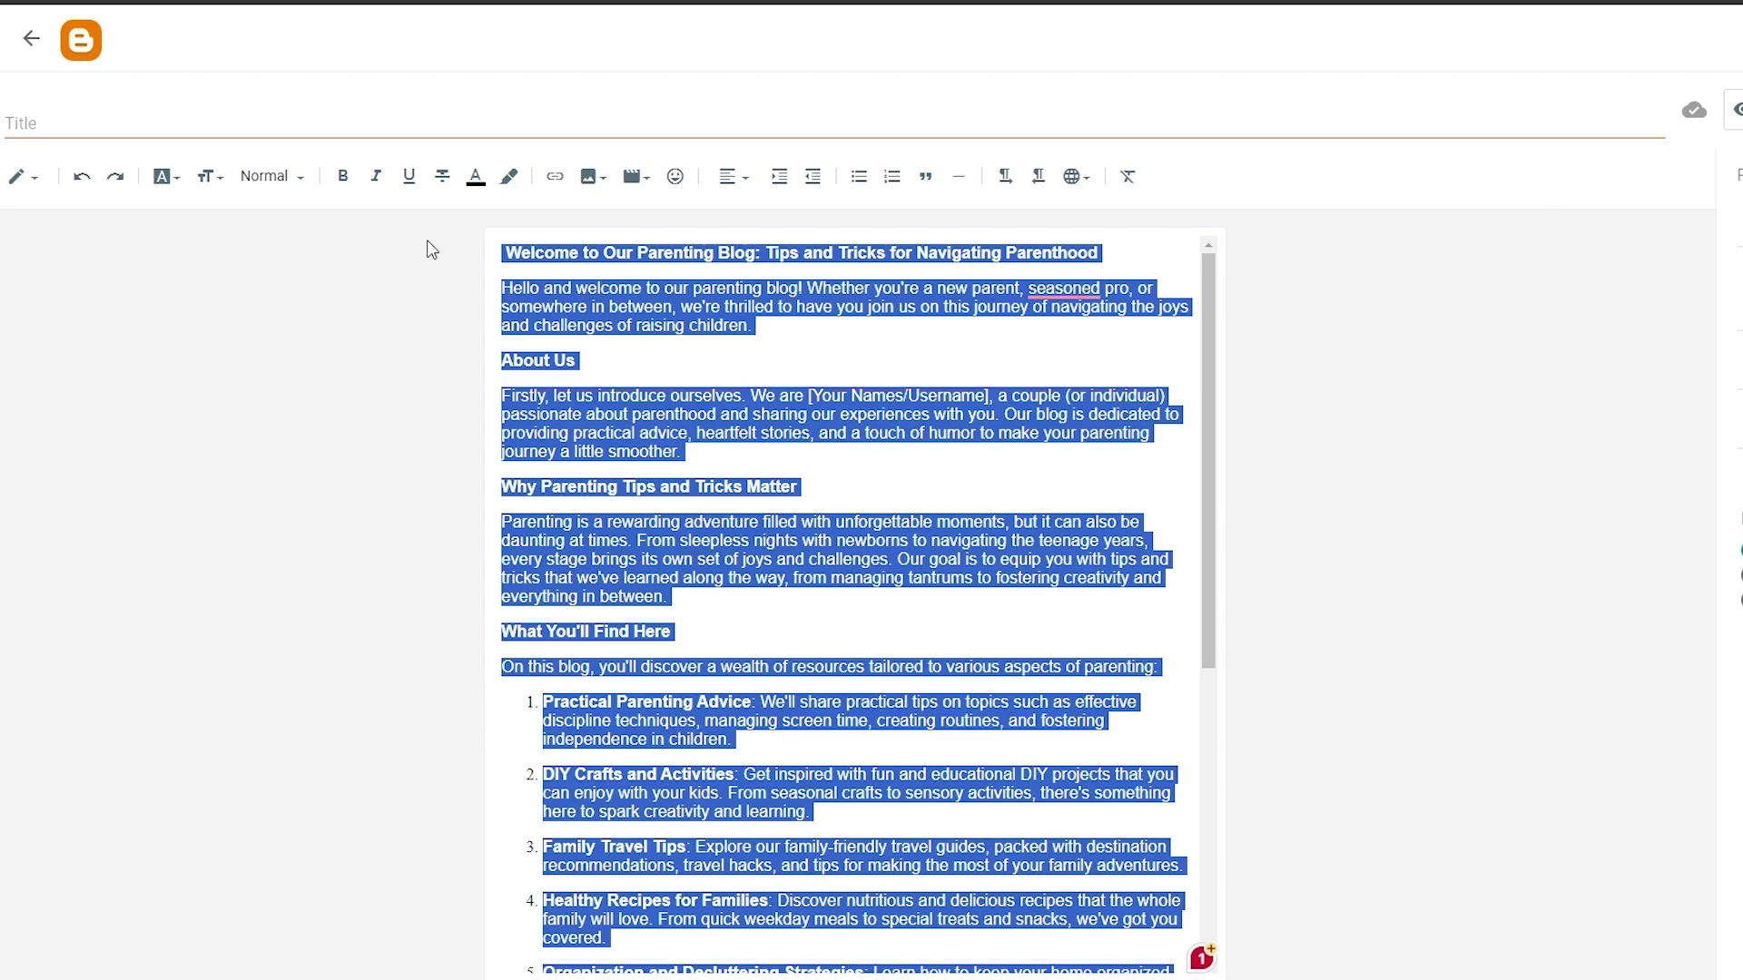
- Check the paragraph styles, leaving Normal unchanged, then deselect the post text
{"action": "left_click", "coordinate": [295, 177]}
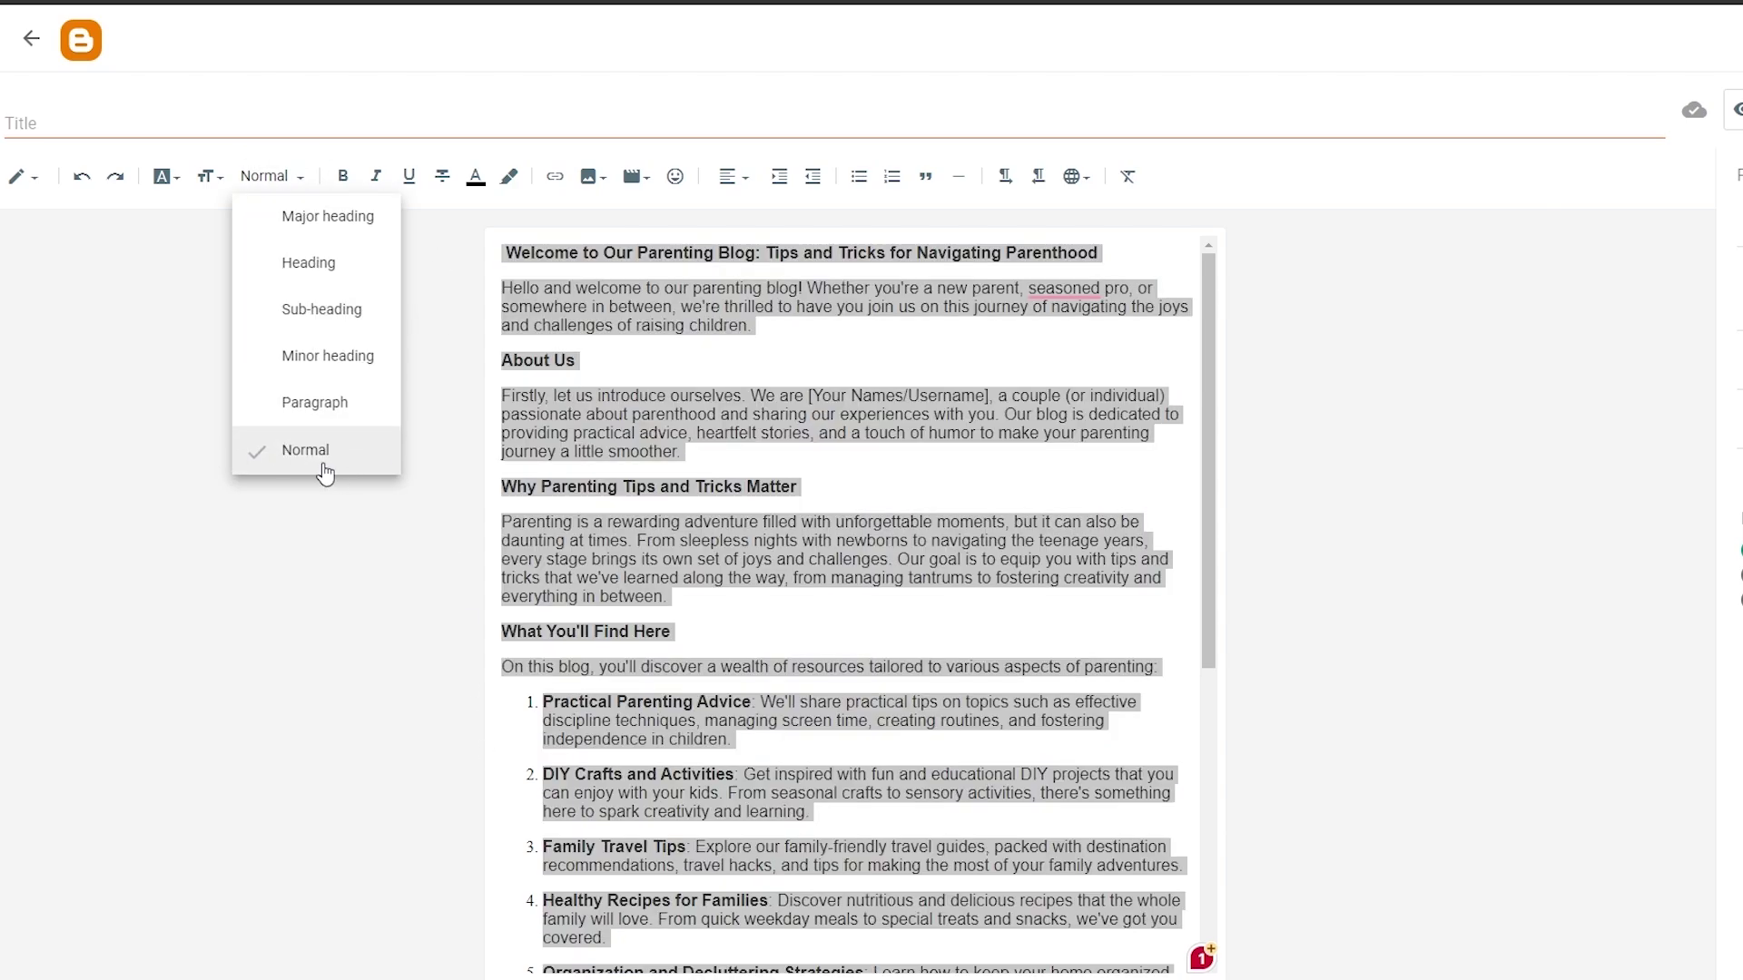
{"action": "left_click", "coordinate": [342, 623]}
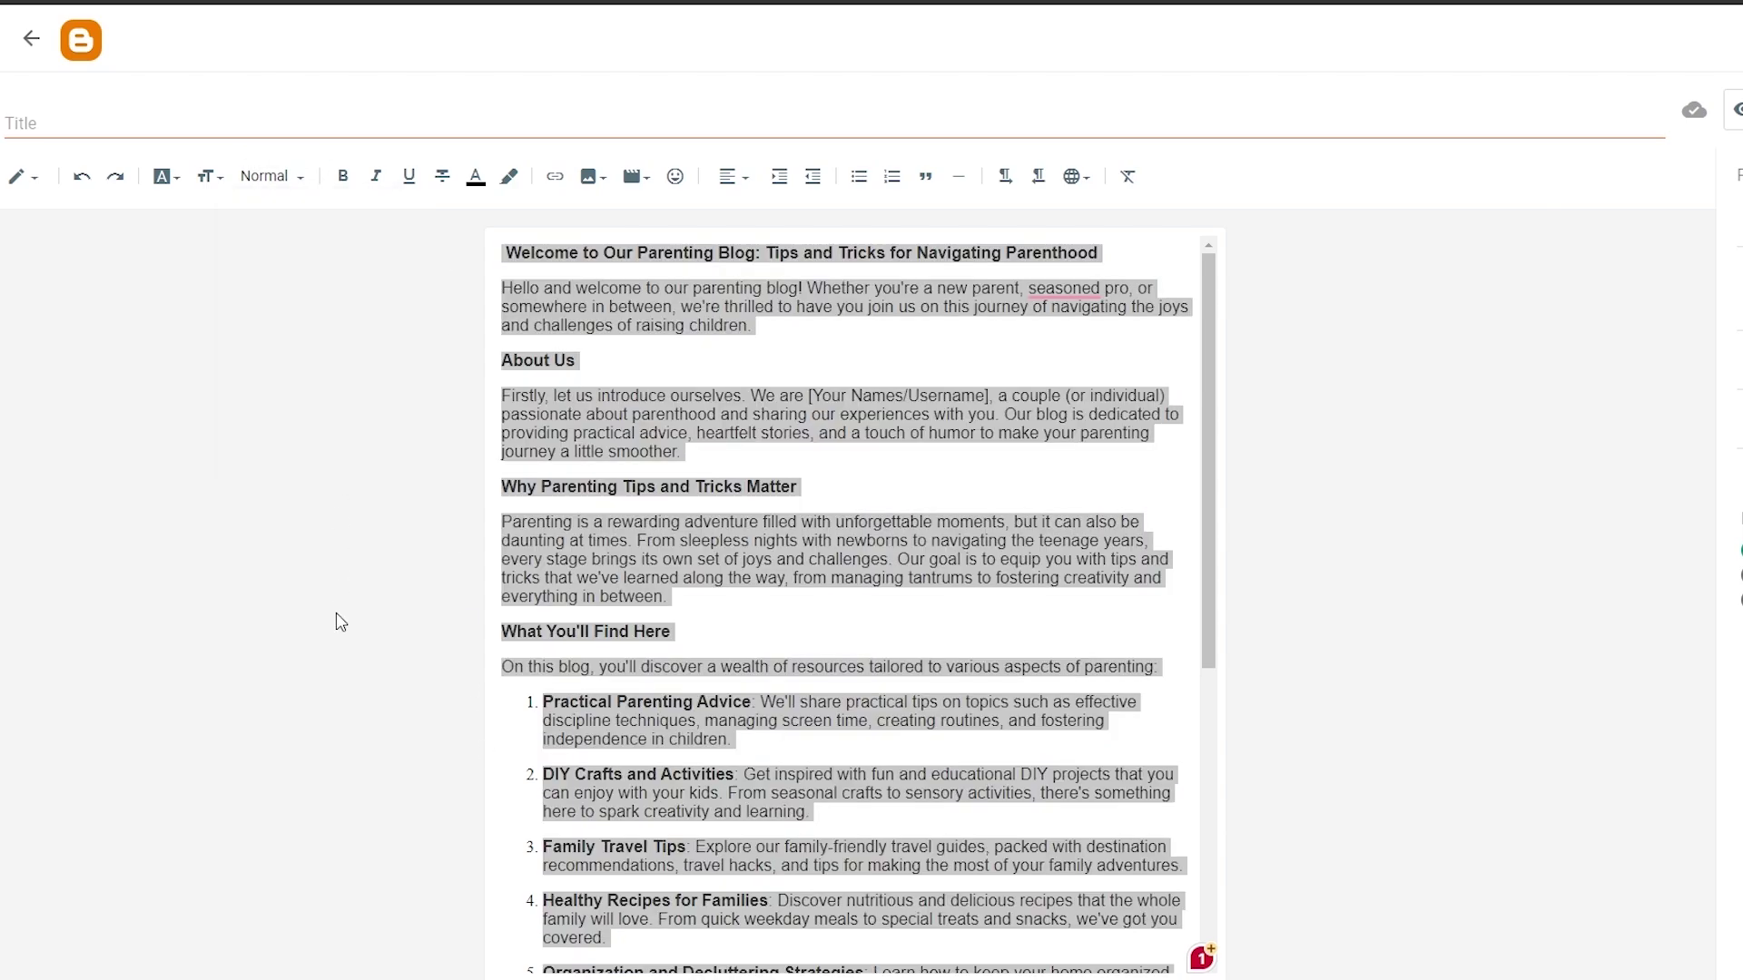
{"action": "left_click", "coordinate": [1111, 646]}
{"action": "scroll", "coordinate": [784, 624], "scroll_direction": "down", "scroll_amount": 5}
{"action": "scroll", "coordinate": [784, 625], "scroll_direction": "up", "scroll_amount": 5}
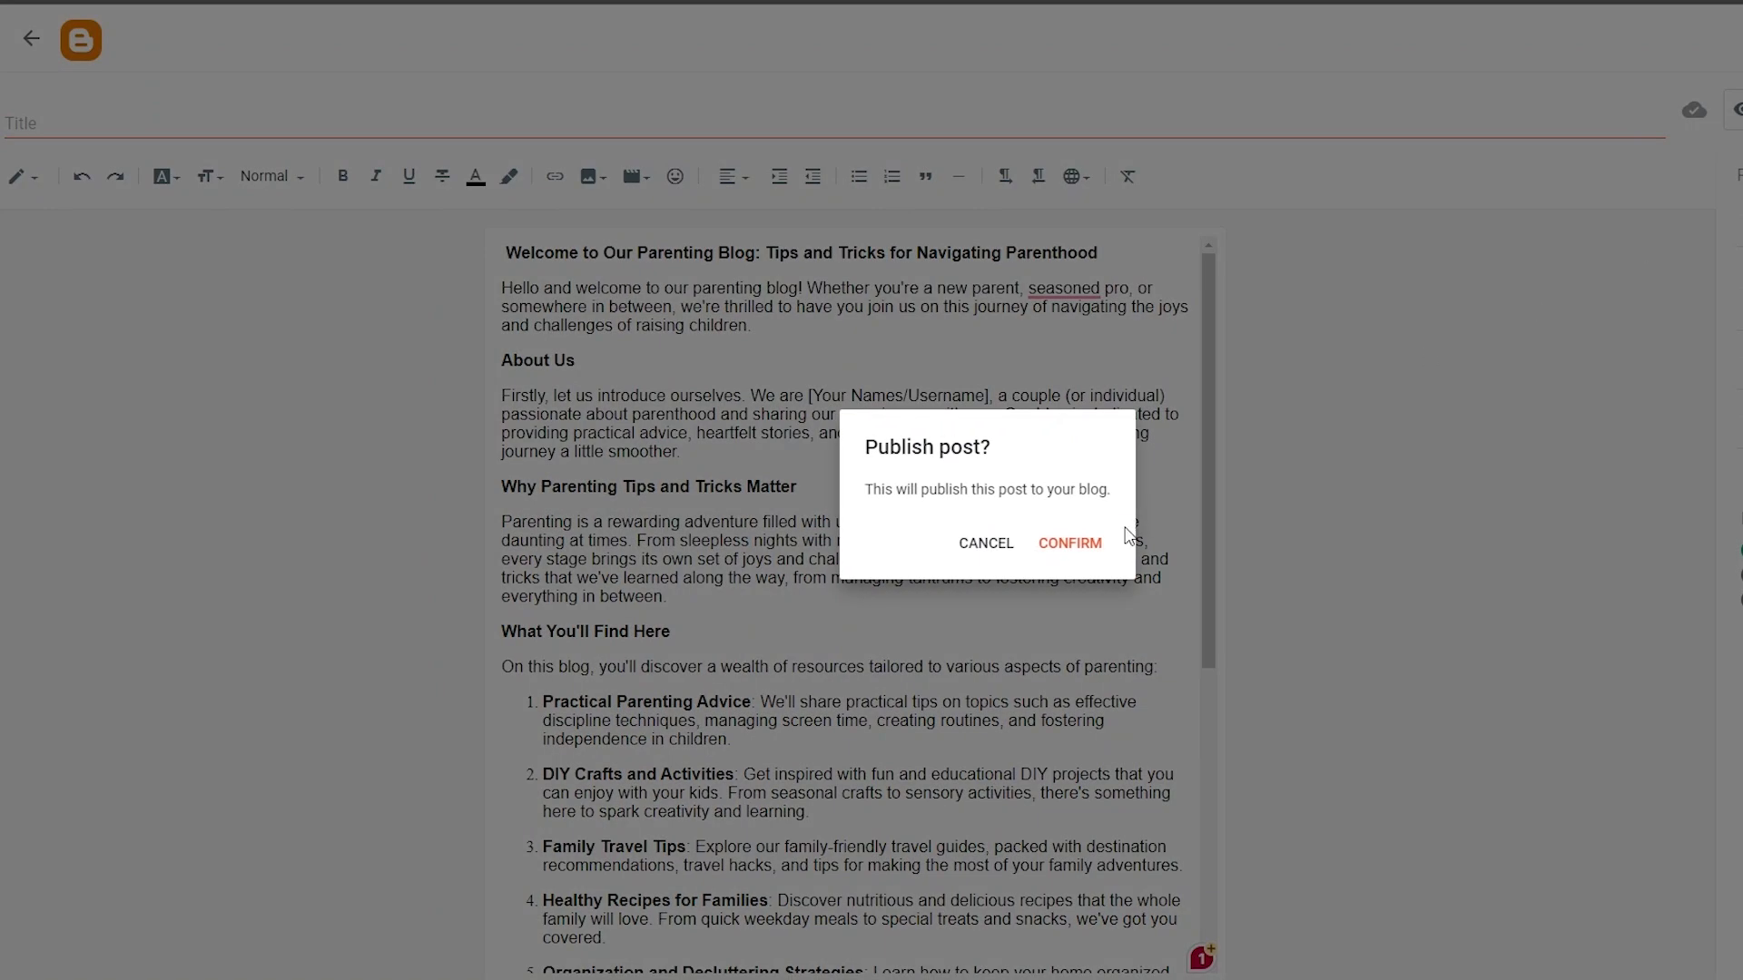
- Publish the parenting welcome post on The Future of Blogging and reopen it from the Posts list
{"action": "left_click", "coordinate": [1046, 542]}
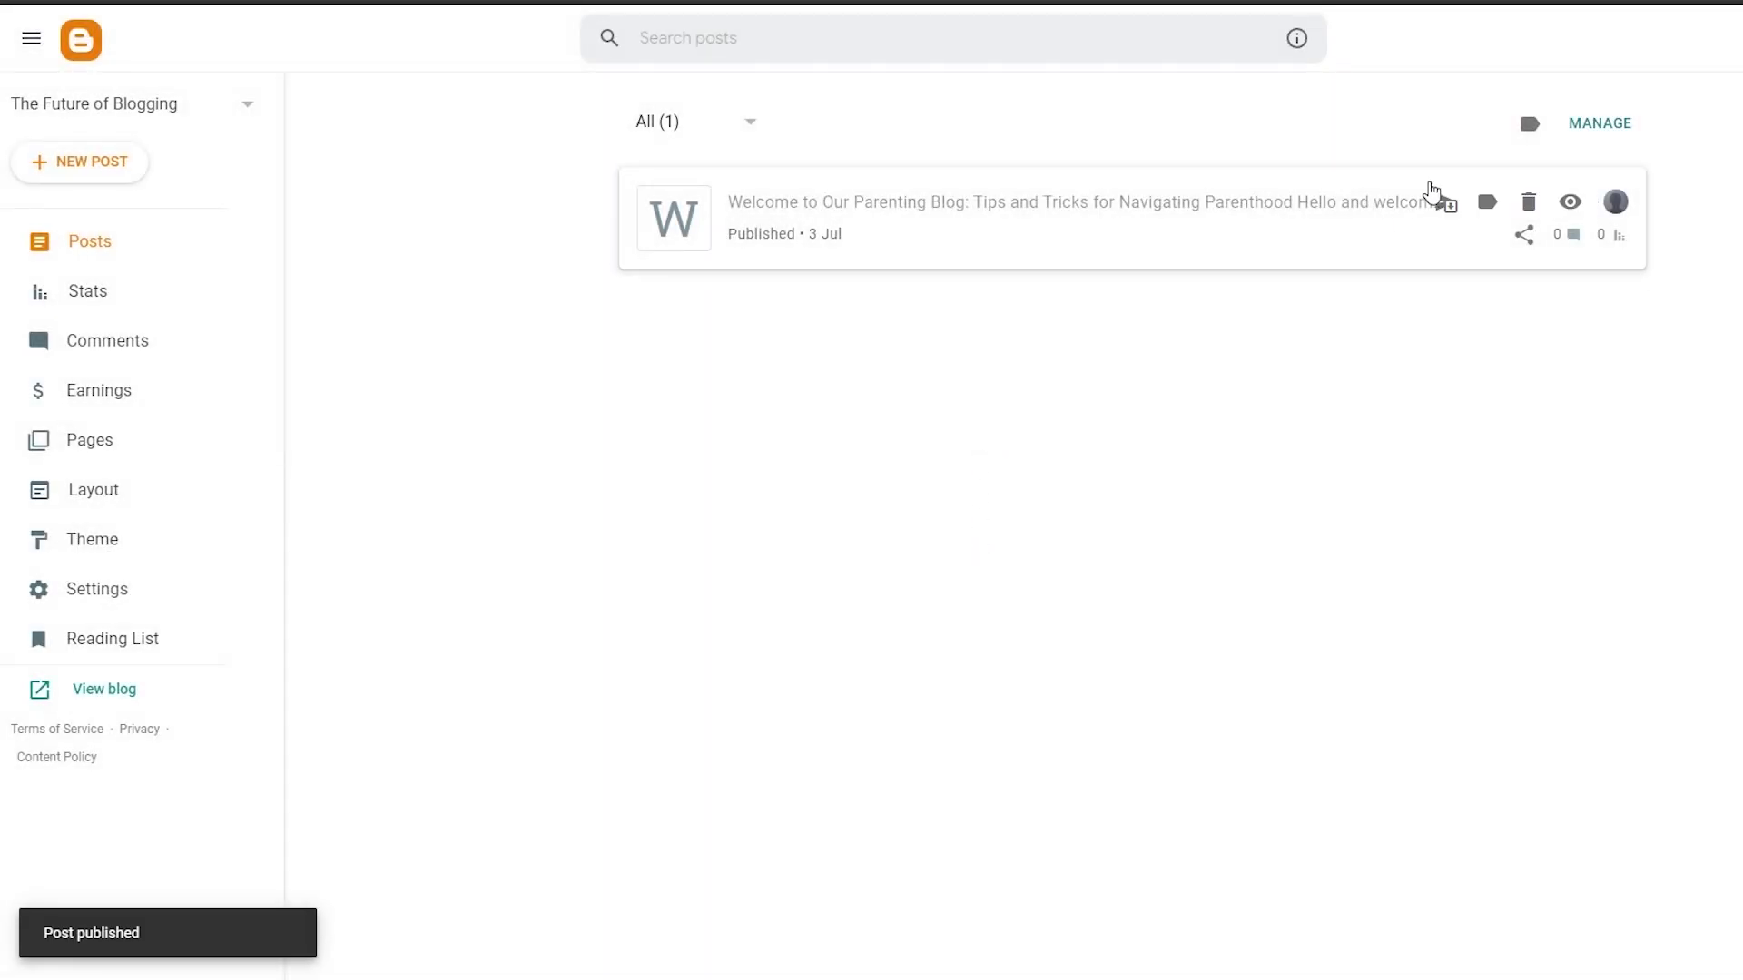
{"action": "left_click", "coordinate": [941, 222]}
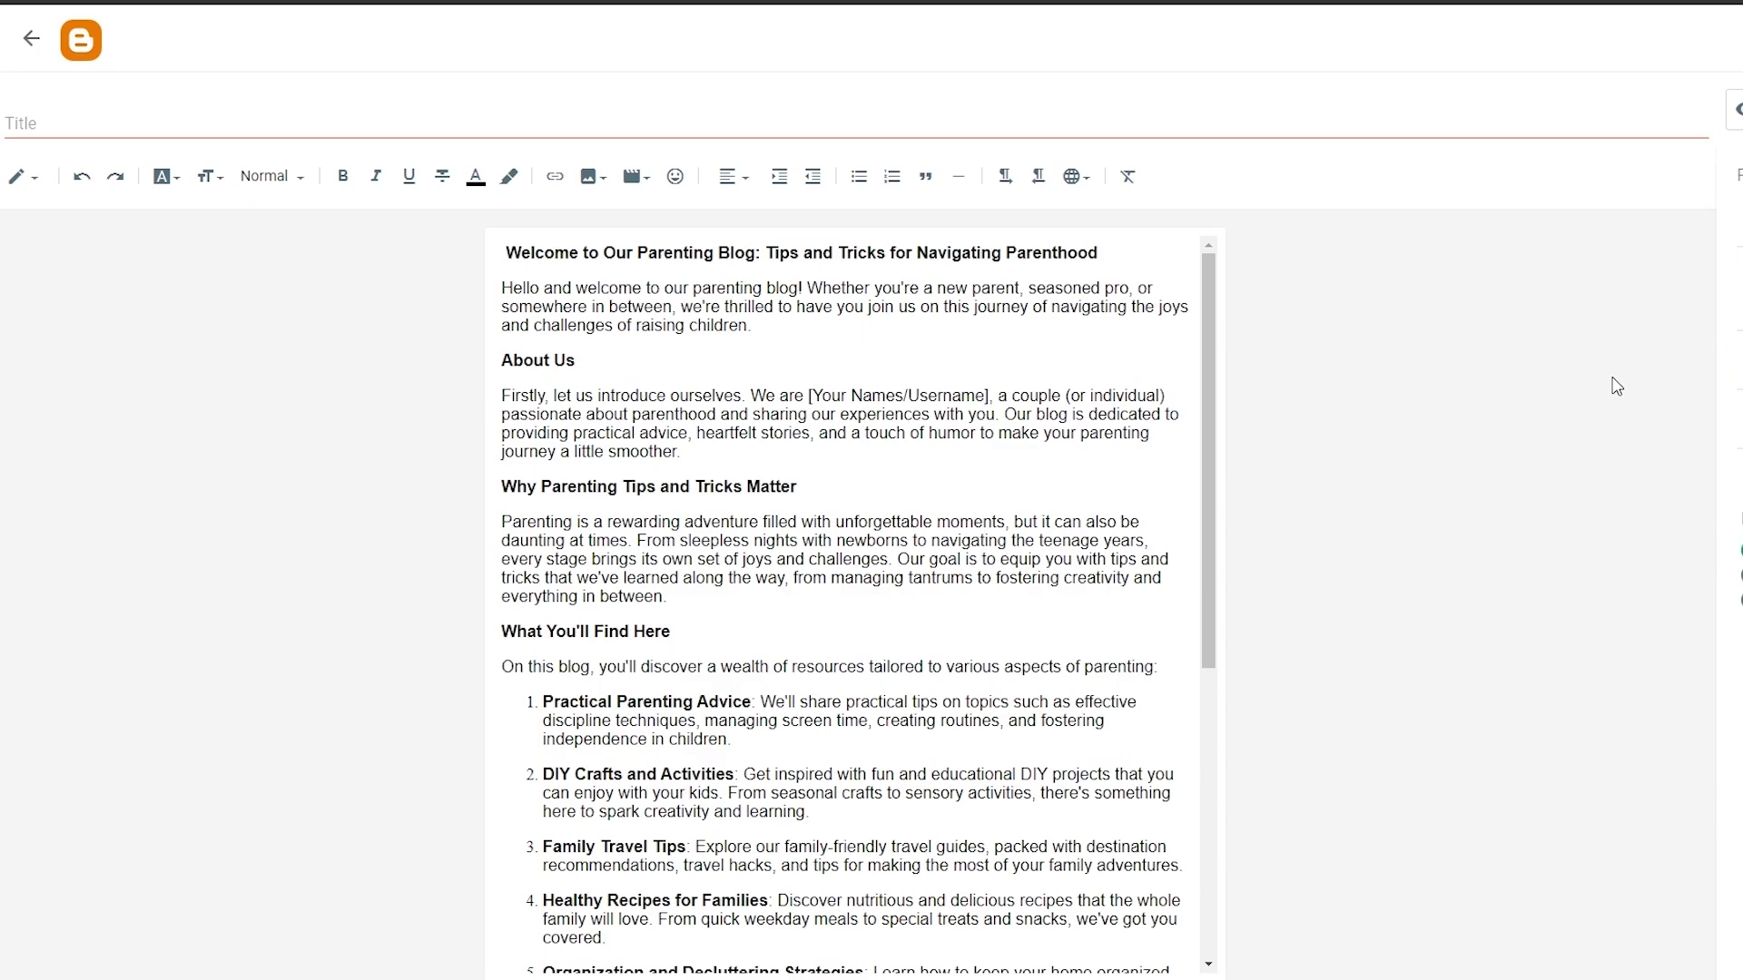
{"action": "scroll", "coordinate": [795, 545], "scroll_direction": "down", "scroll_amount": 4}
{"action": "scroll", "coordinate": [794, 545], "scroll_direction": "down", "scroll_amount": 2}
{"action": "scroll", "coordinate": [794, 548], "scroll_direction": "up", "scroll_amount": 6}
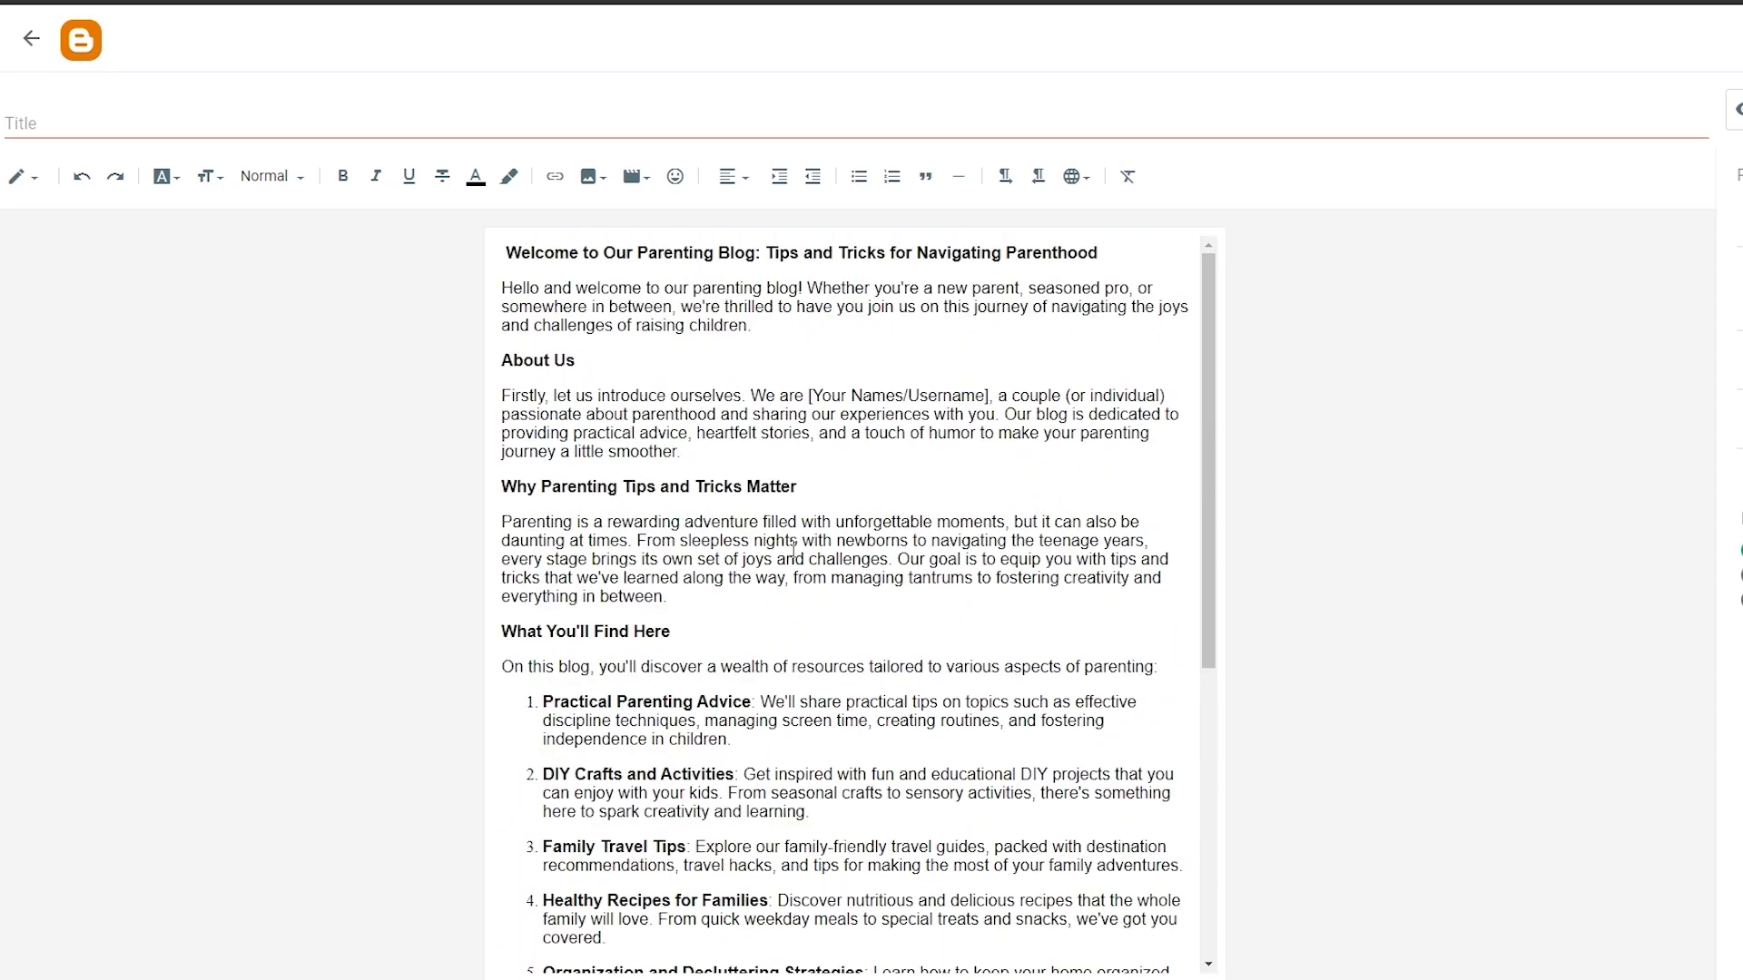